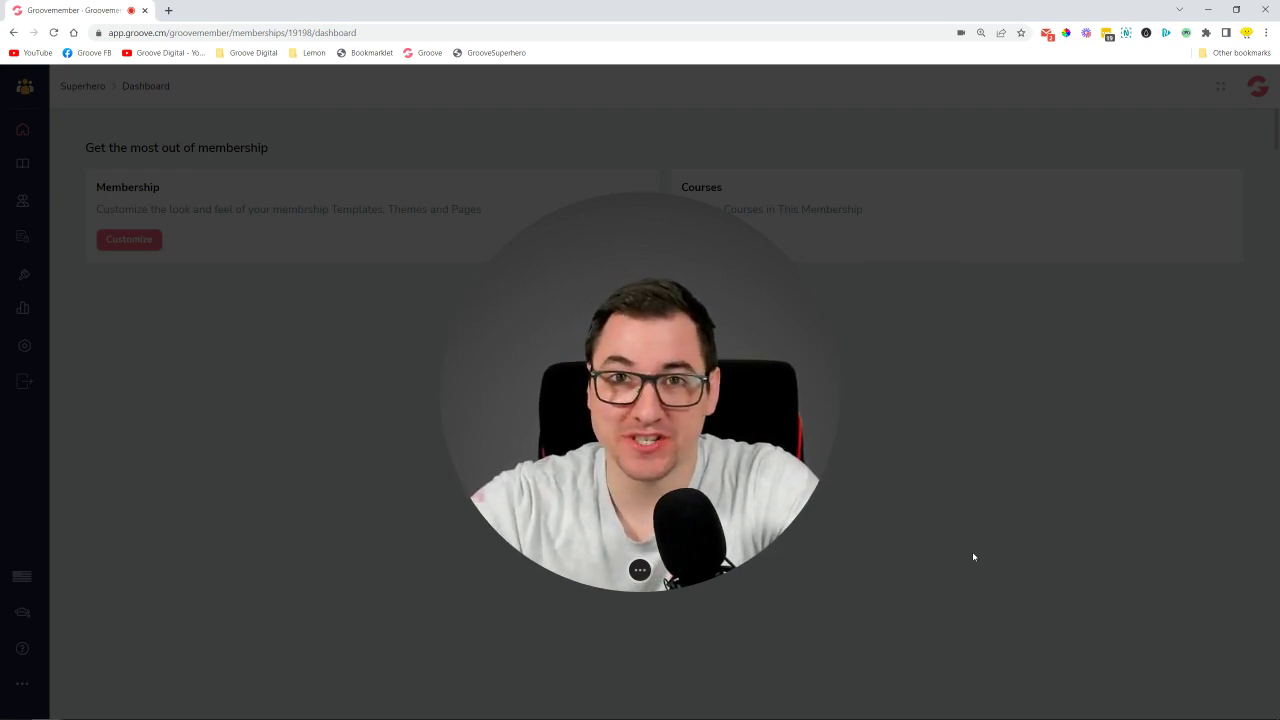
mouse_move(689, 516)
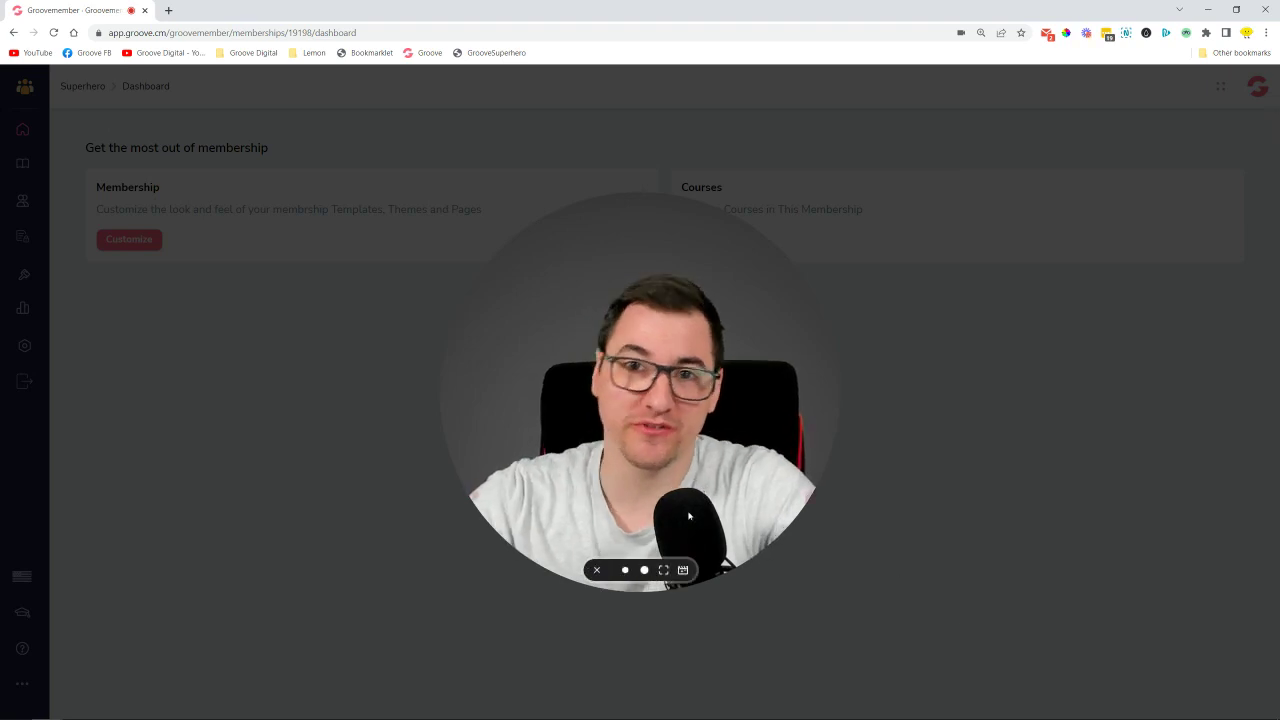
left_click(644, 570)
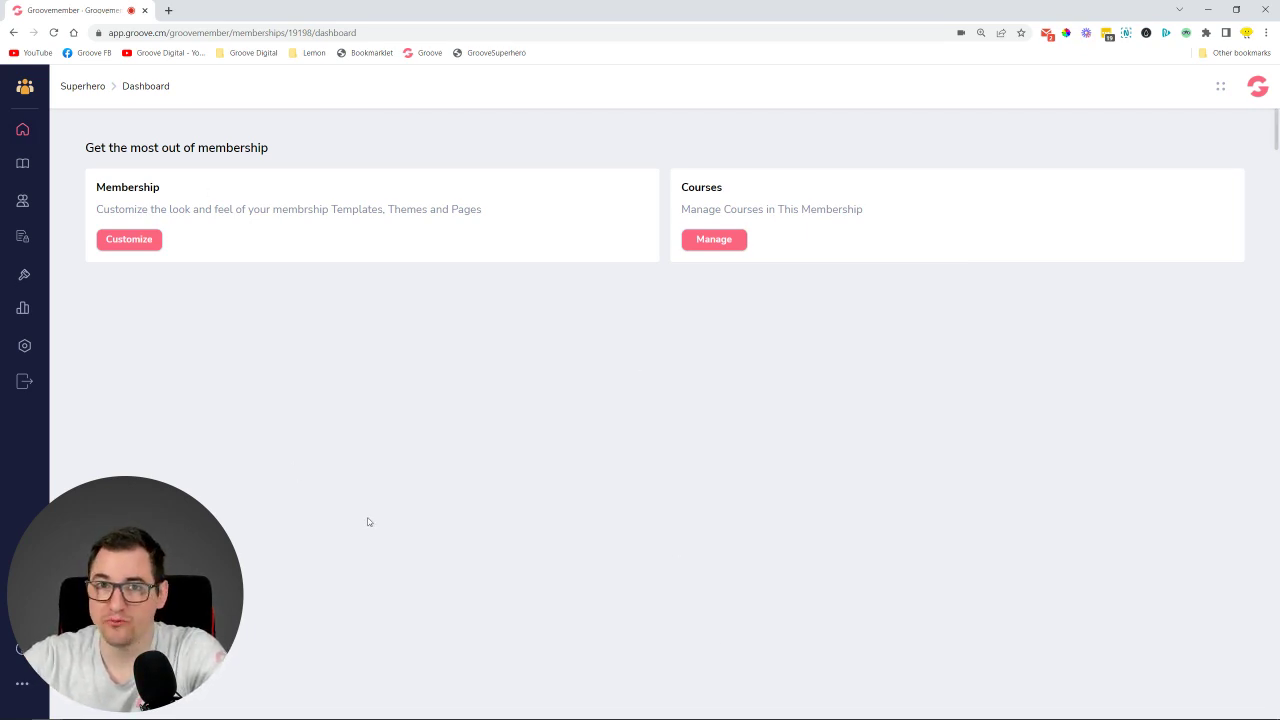
Step: Open the Superhero membership's access levels and review the Silver level with its Youtube Ads course
left_click(23, 242)
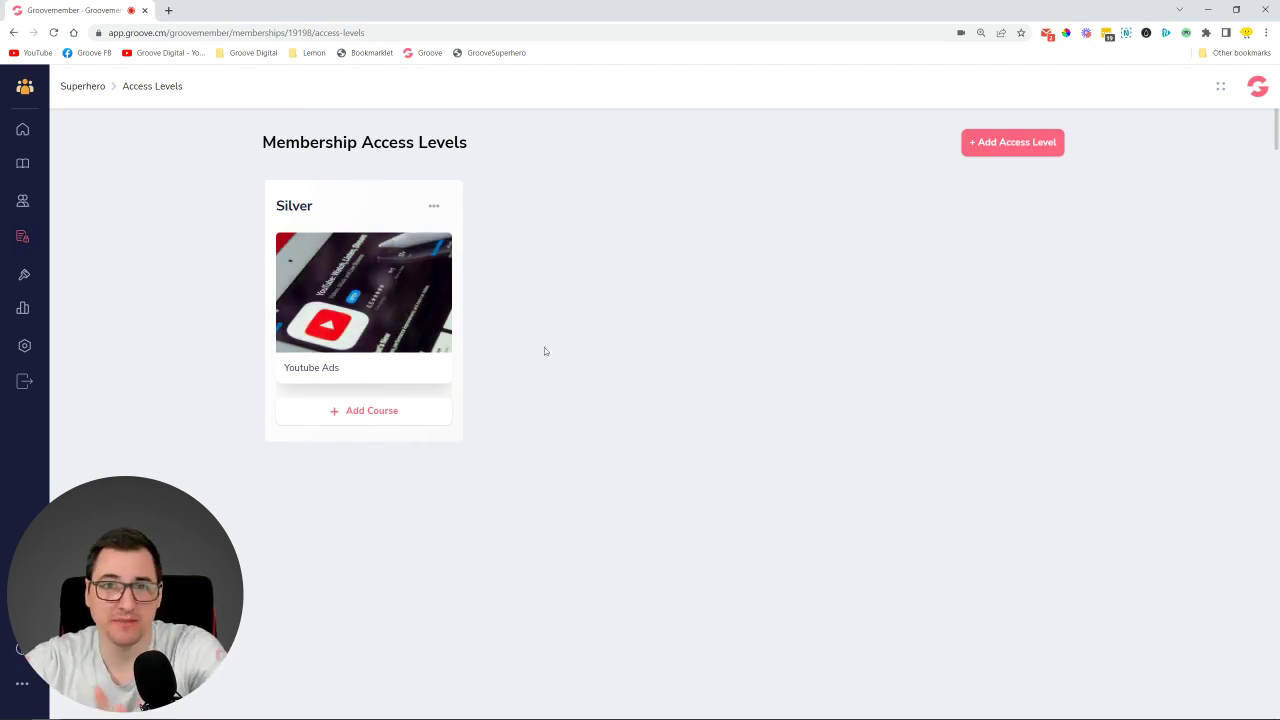
mouse_move(355, 268)
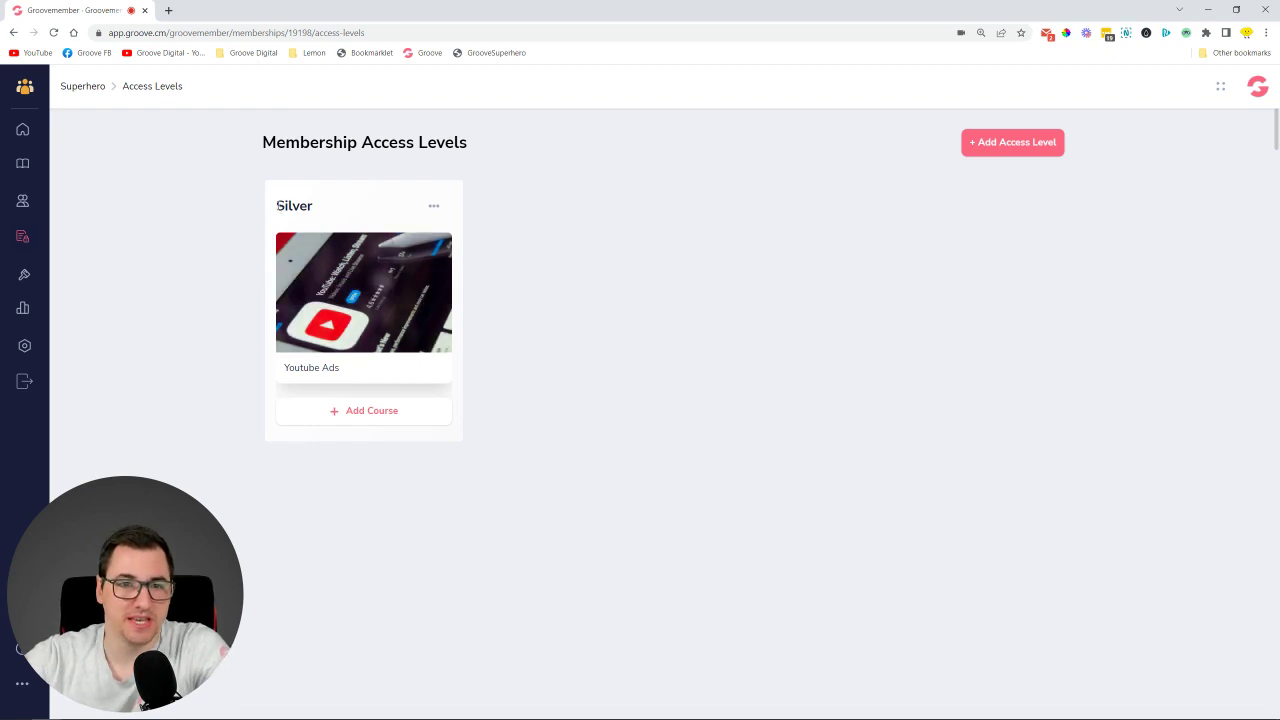
left_click_drag(277, 206, 325, 209)
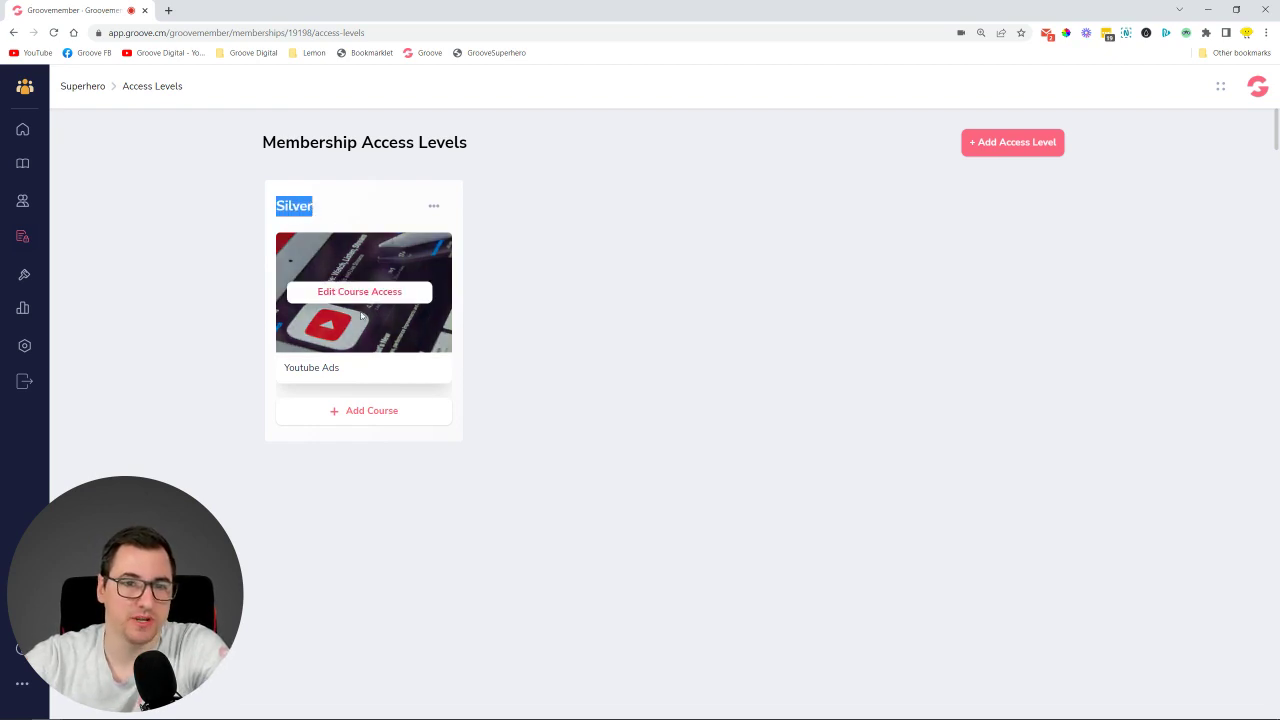
left_click(349, 208)
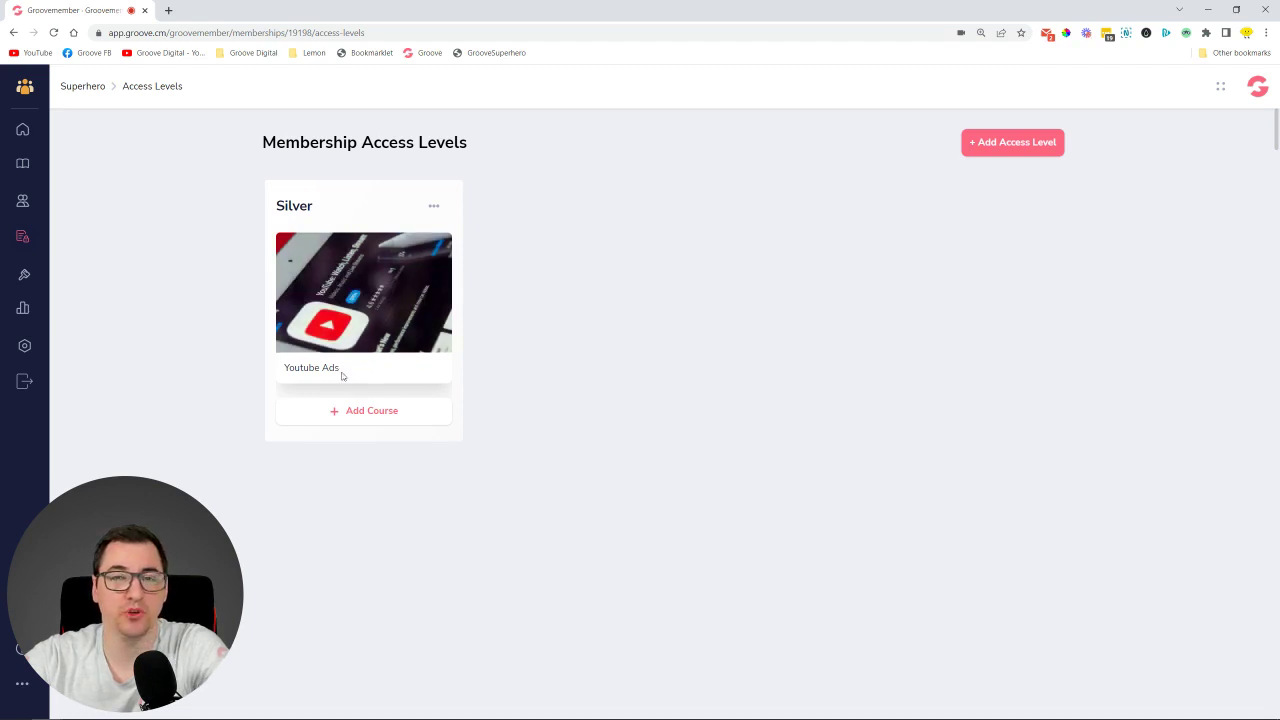
mouse_move(347, 315)
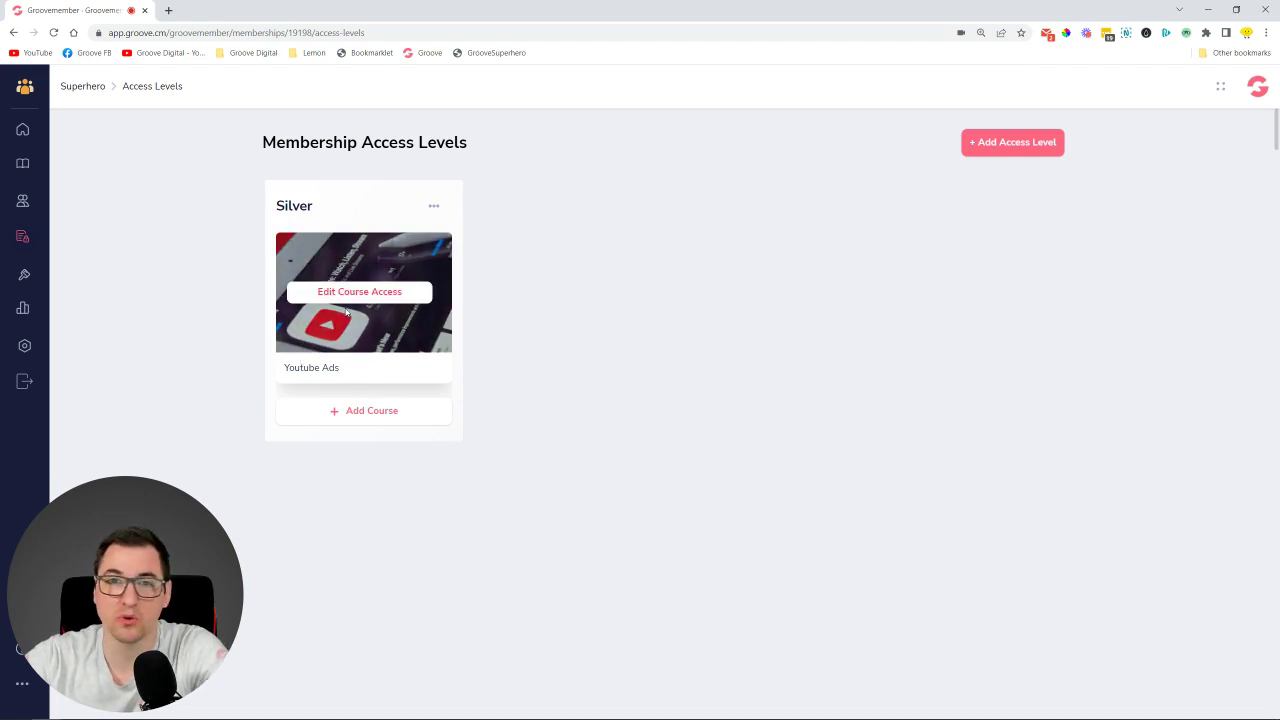
Step: Add only the SEO course to the Silver access level and continue to editing its content access
left_click(359, 412)
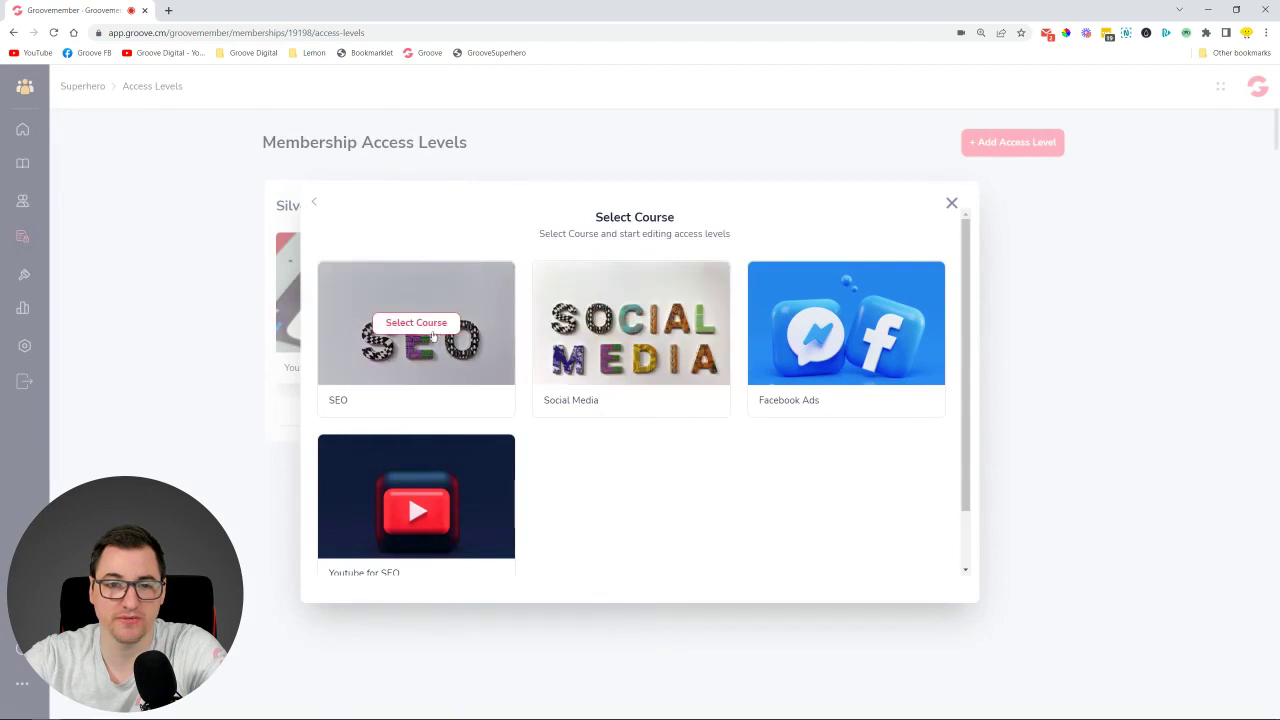
left_click(420, 330)
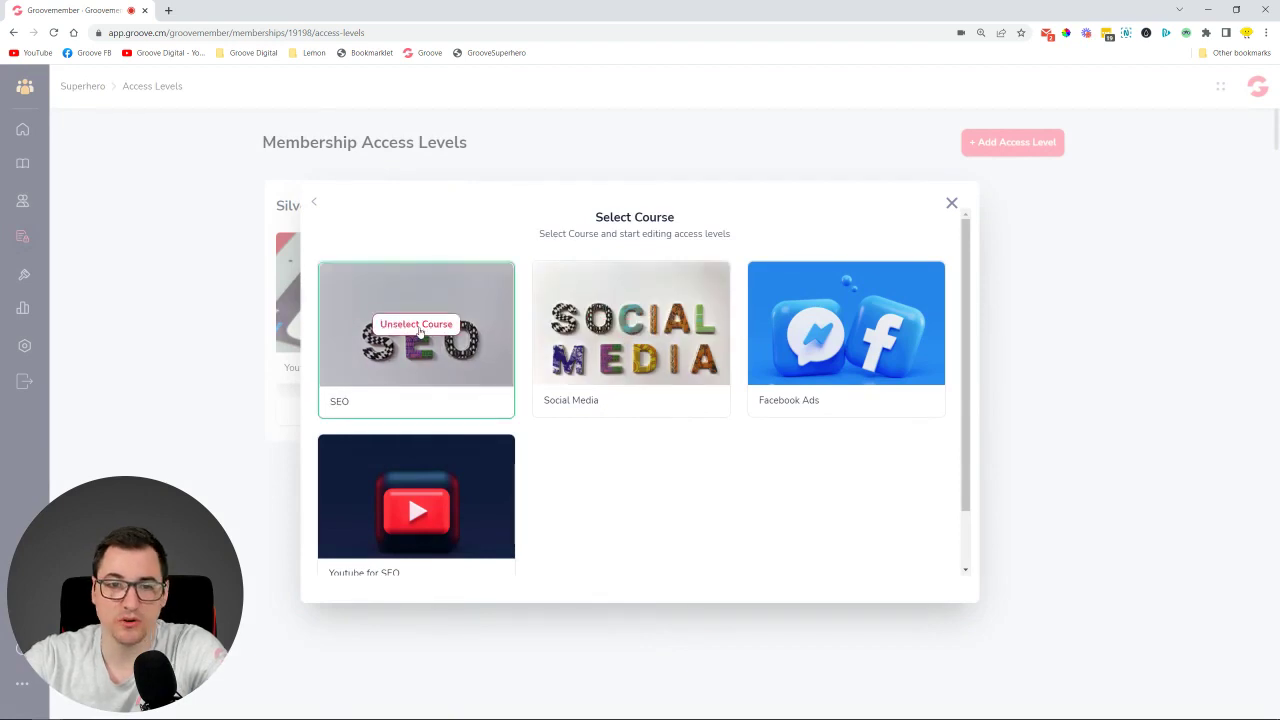
left_click(610, 323)
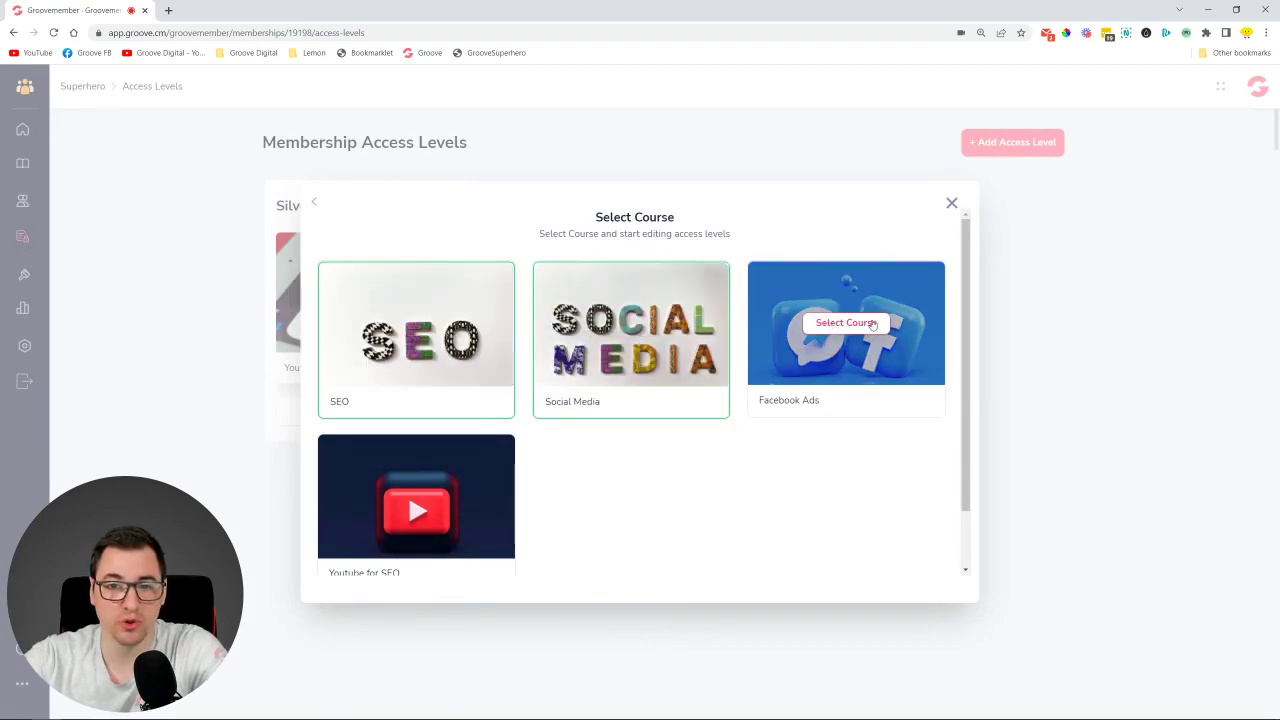
left_click(622, 323)
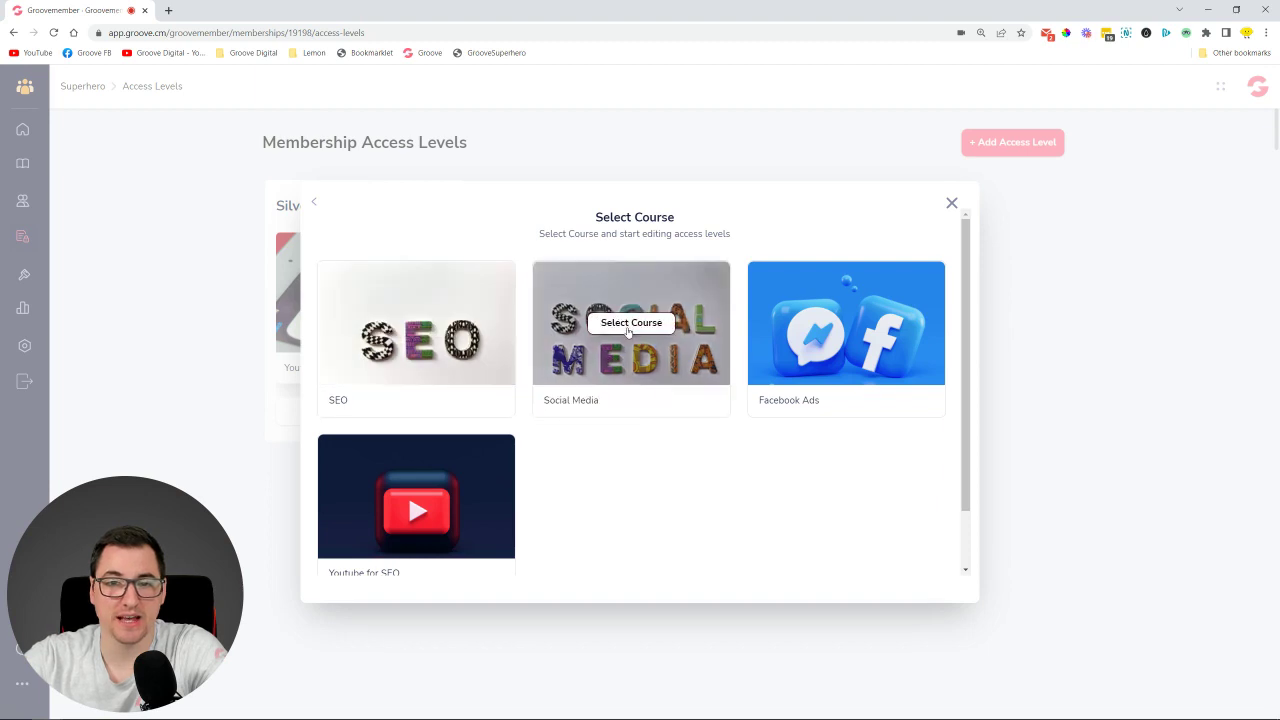
left_click(416, 322)
scroll(671, 414, "down", 1)
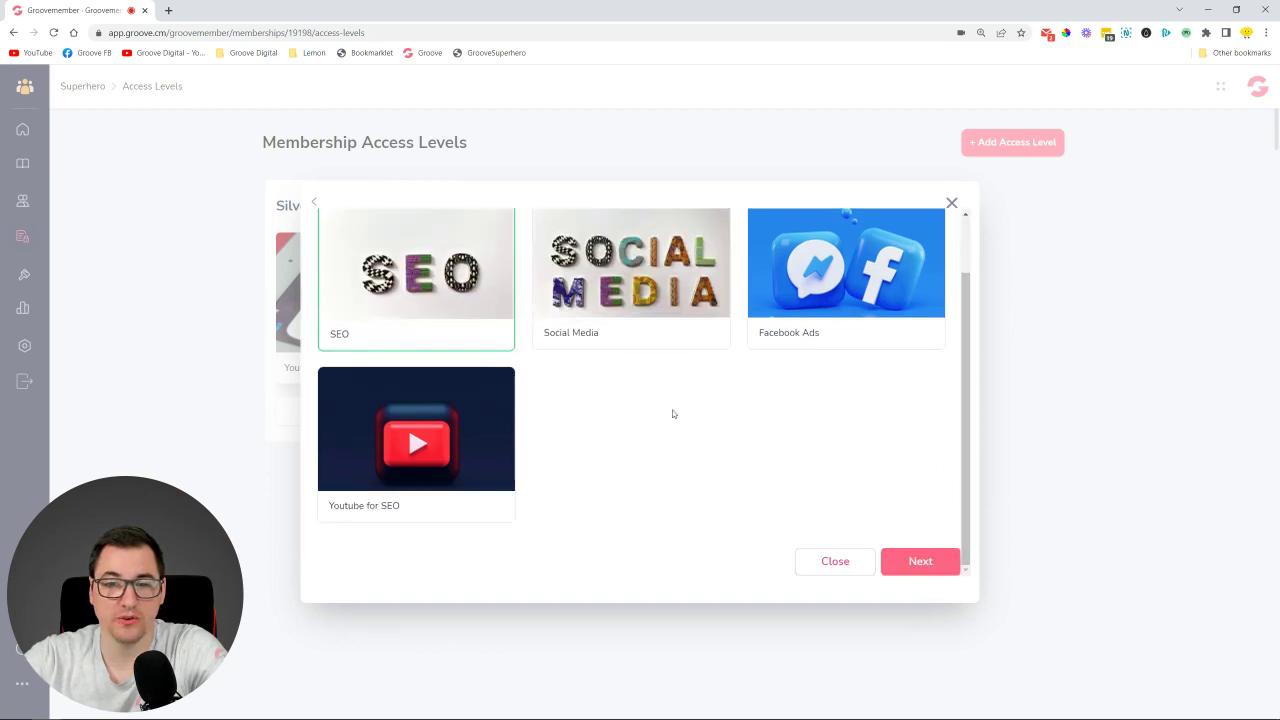
left_click(919, 564)
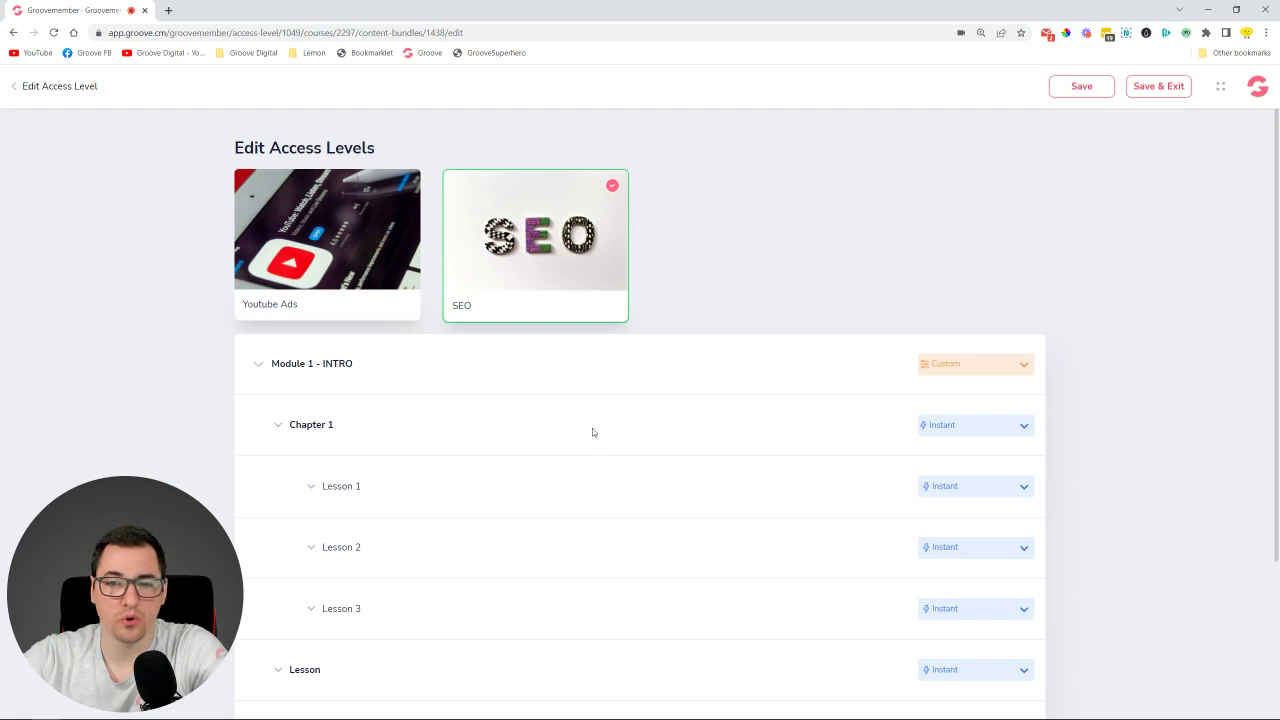
Step: Review the SEO course's modules and set Module 1 - INTRO to Instant access
scroll(592, 430, "down", 2)
scroll(600, 229, "up", 2)
scroll(598, 250, "down", 2)
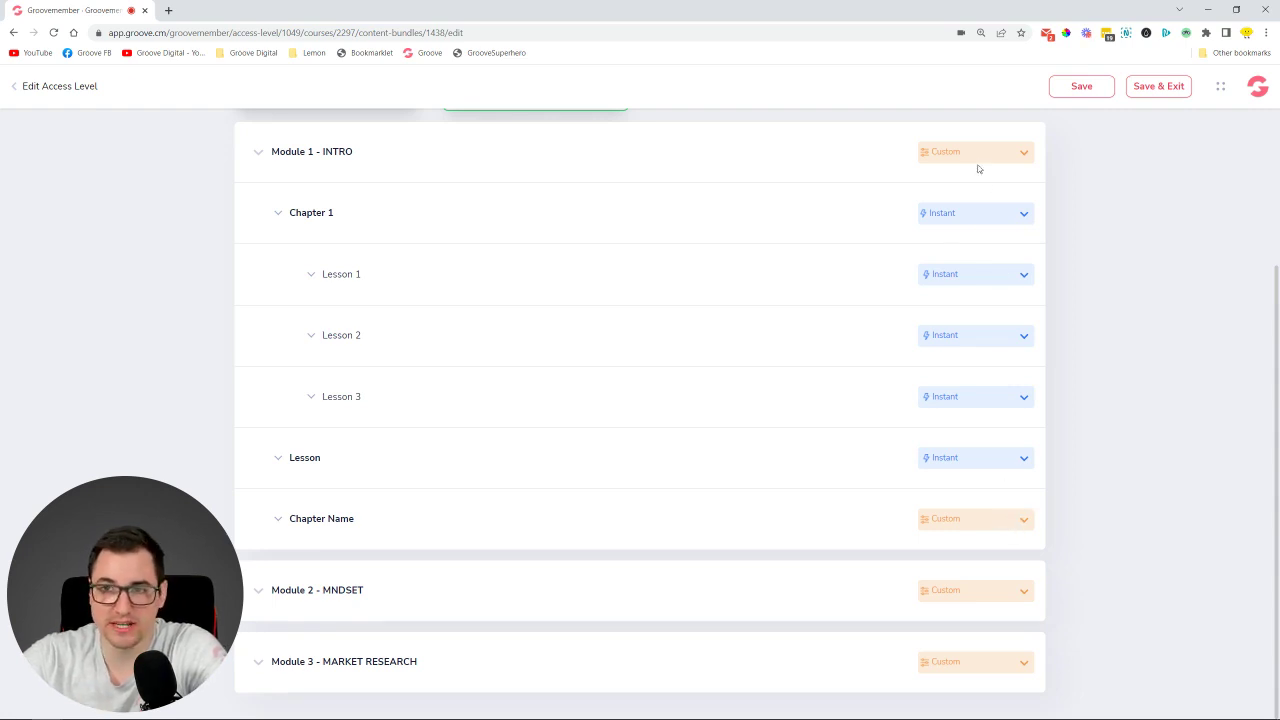
left_click(936, 153)
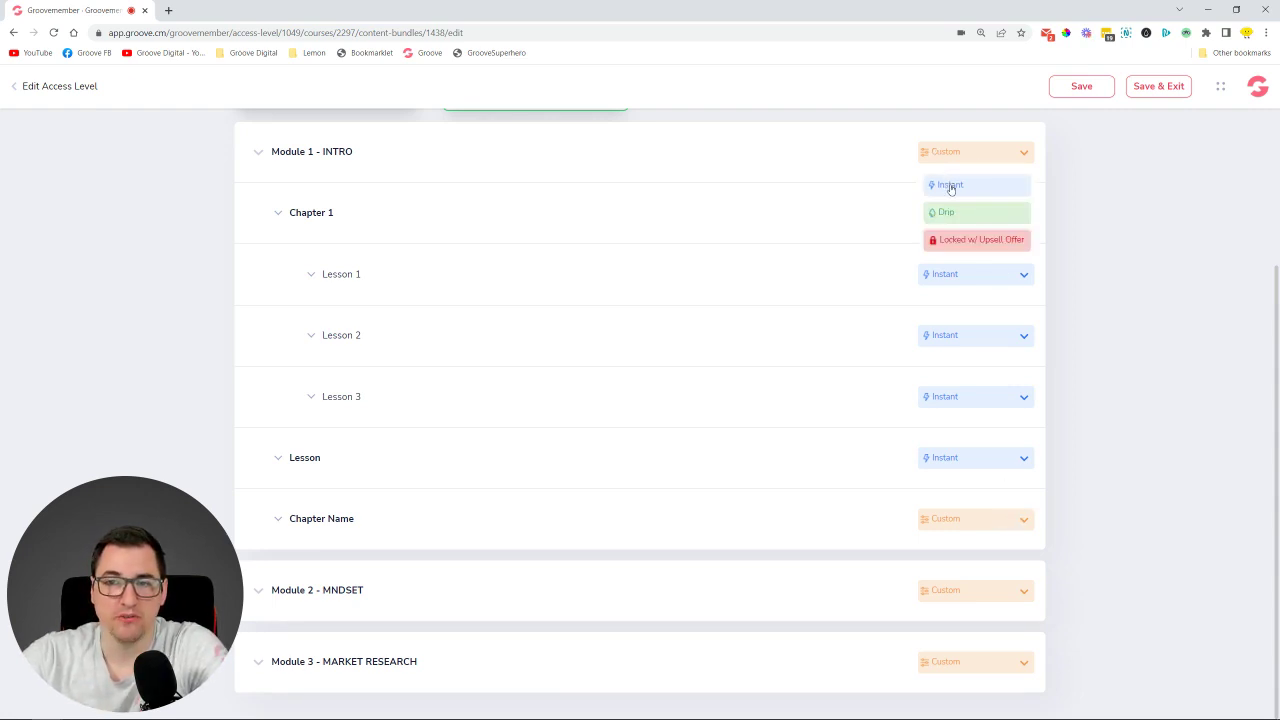
left_click(950, 187)
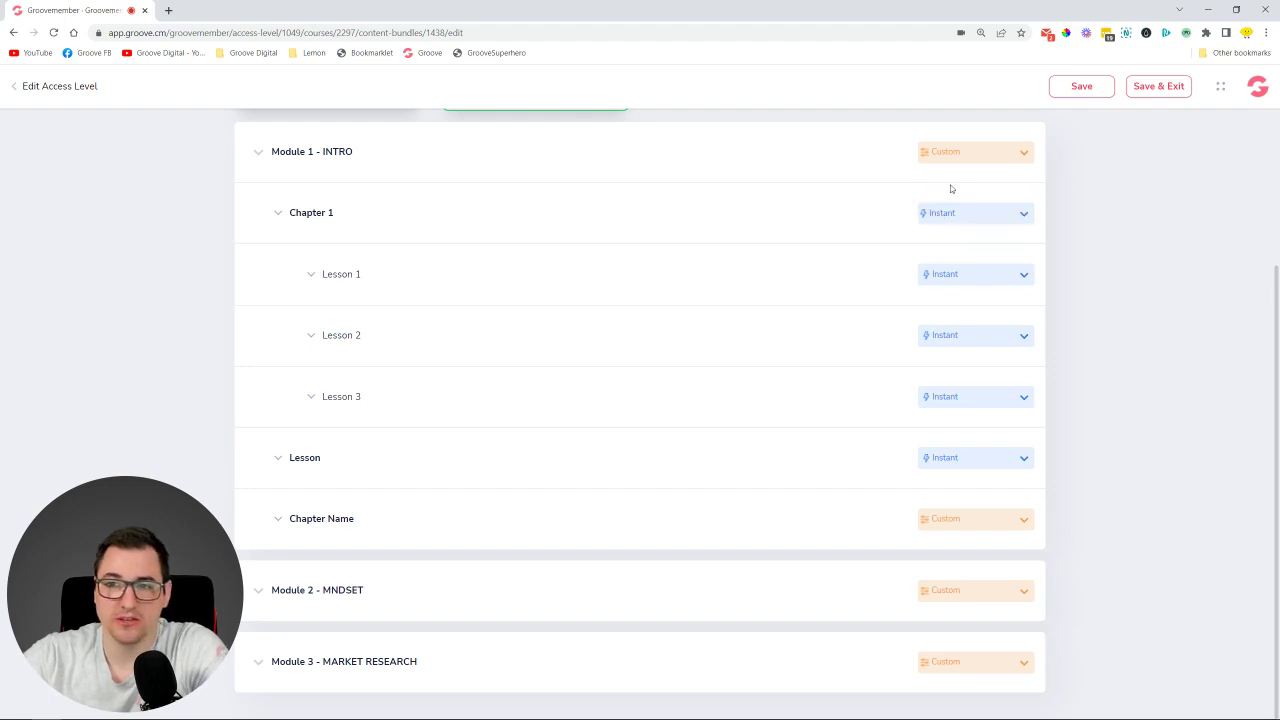
Step: Set the Chapter Name entry in Module 1 to Drip access with a delay of 7 days and save it
left_click(952, 520)
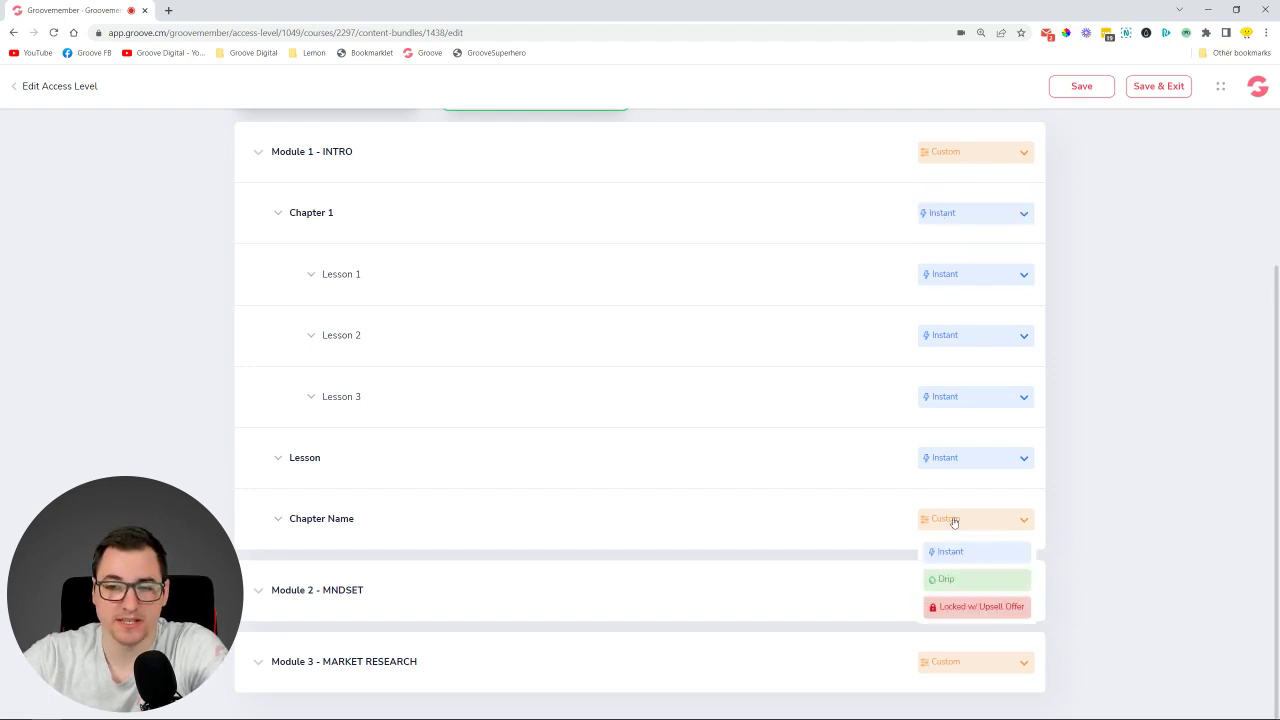
left_click(958, 581)
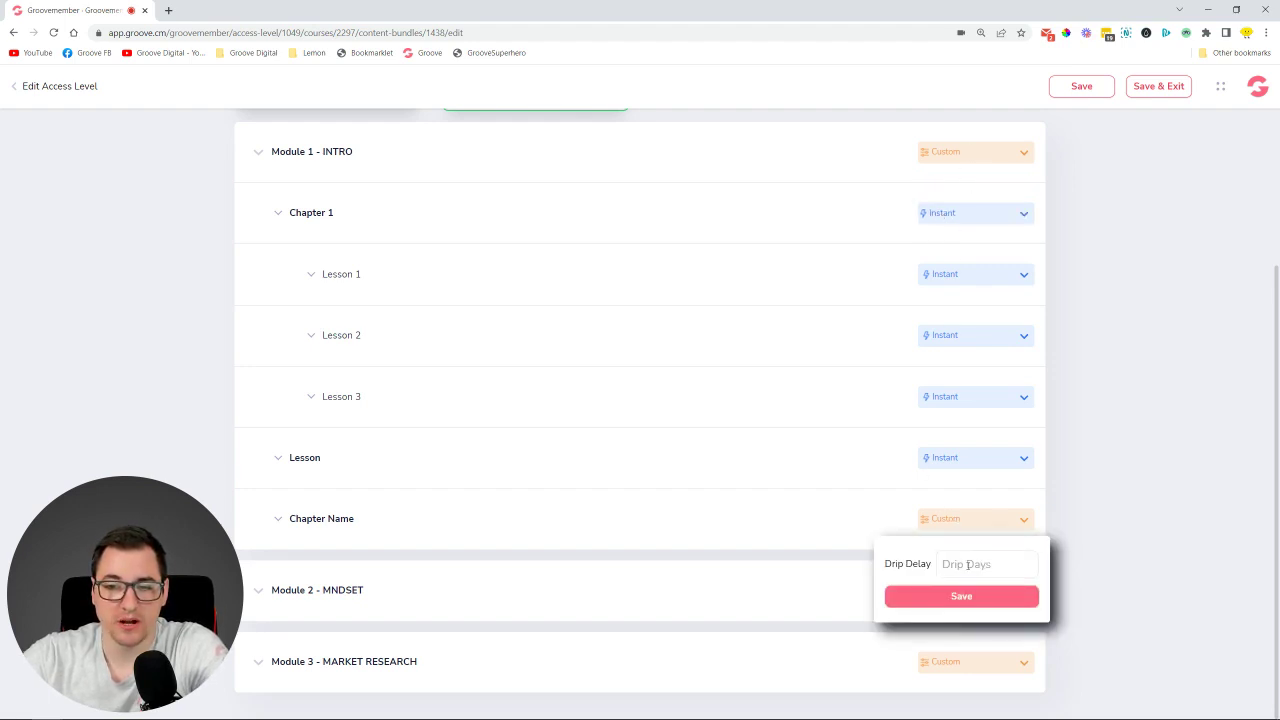
left_click(966, 565)
type("7")
left_click(966, 596)
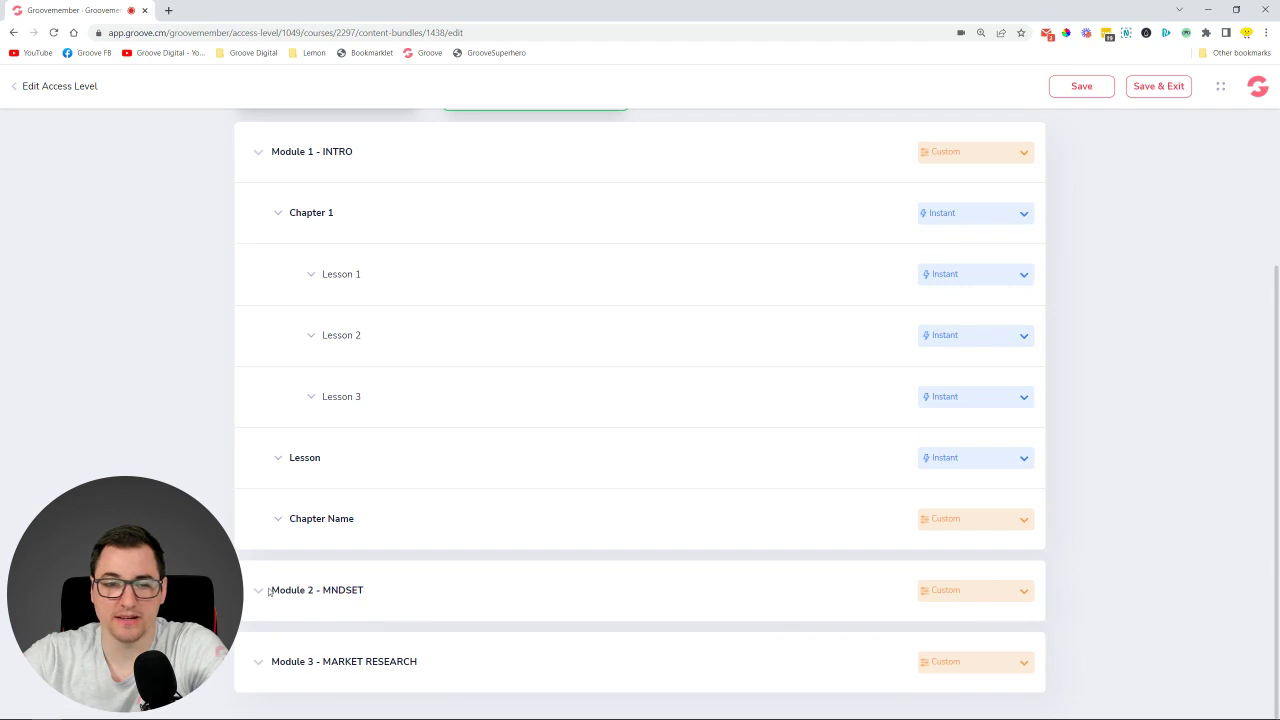
Step: Change the access of the Lesson entry below Lesson 3 in Module 1 to Locked w/ Upsell Offer
left_click(976, 460)
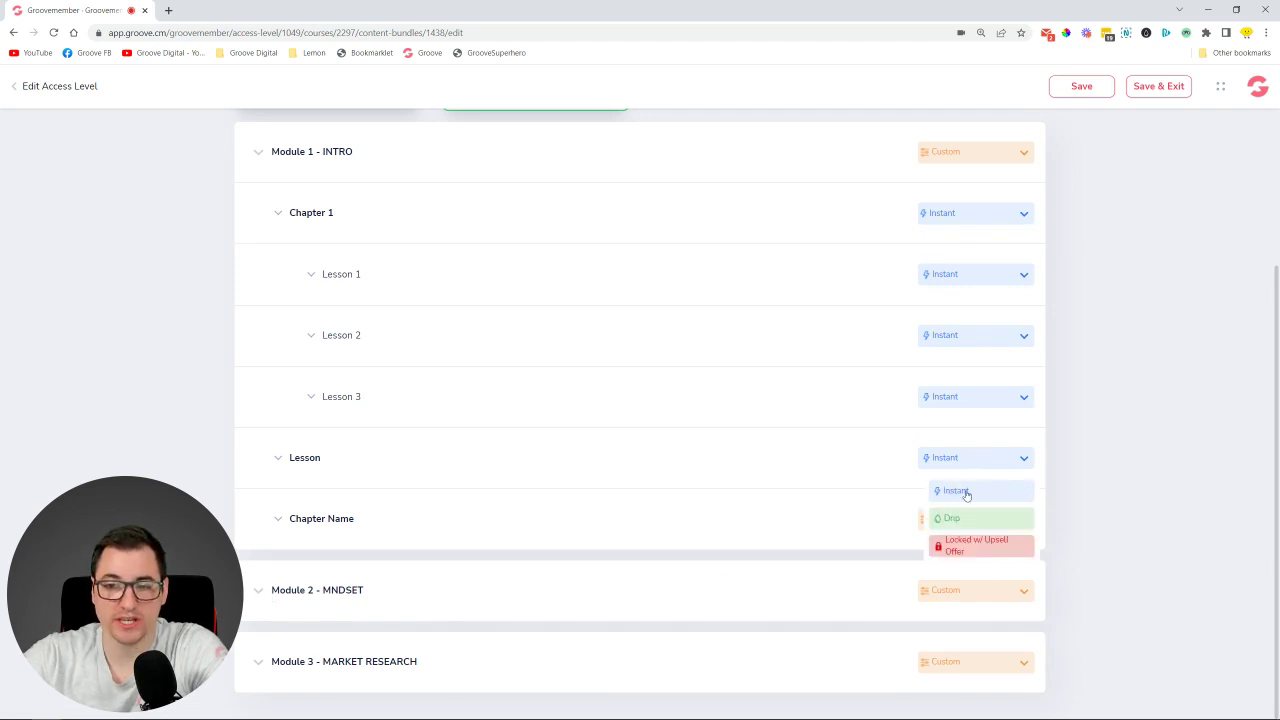
left_click(958, 548)
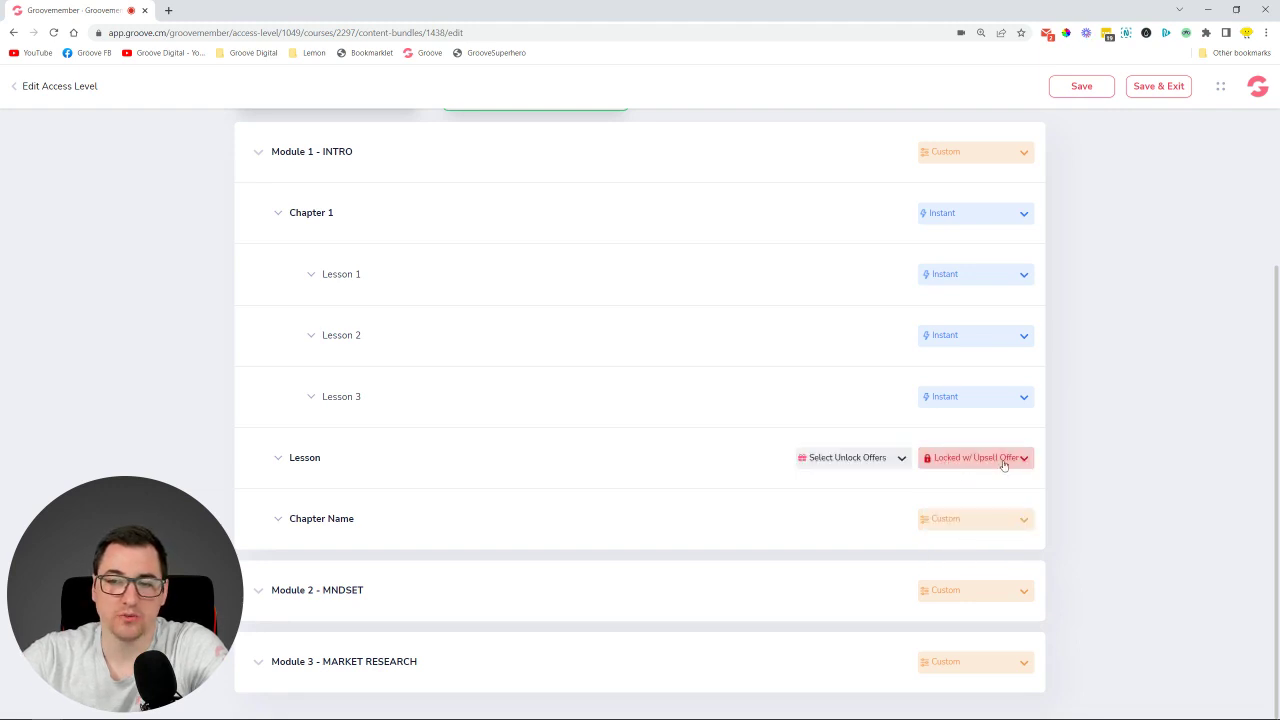
scroll(640, 411, "up", 2)
scroll(640, 411, "down", 2)
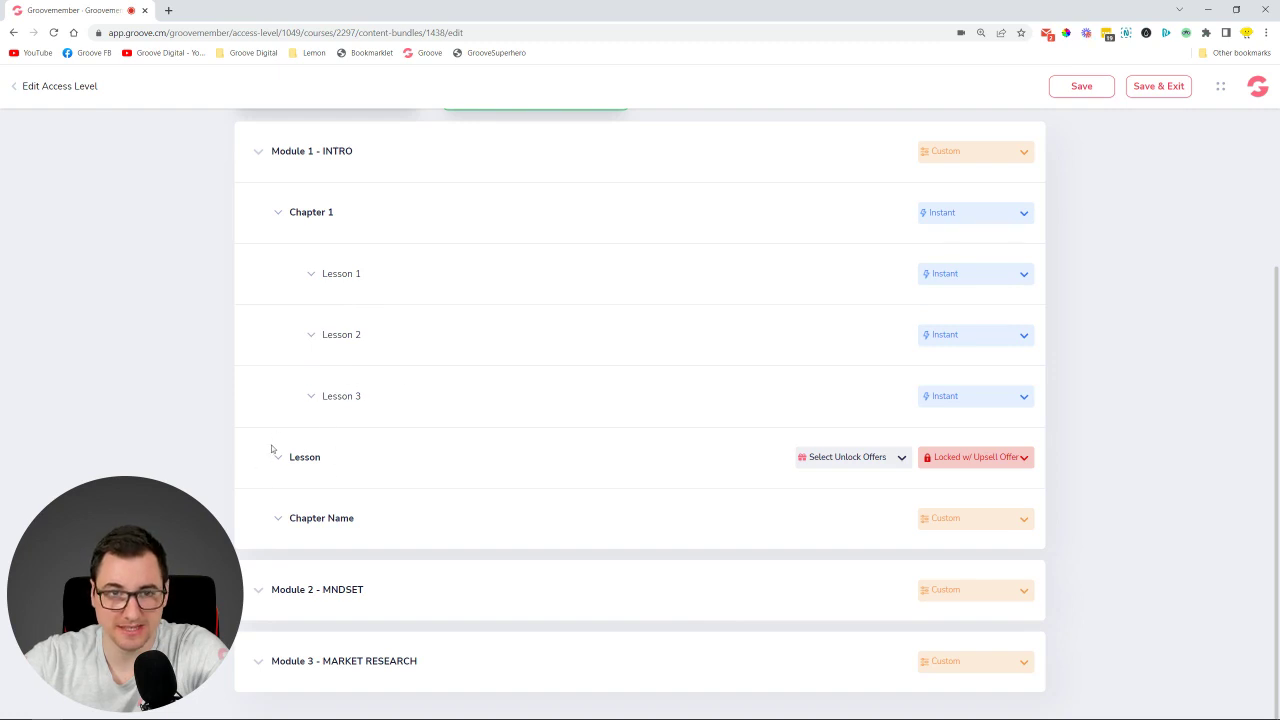
Step: Create a new unlock offer named "Upgrade to Platinum" for the locked Lesson and continue to its offer page
left_click(848, 458)
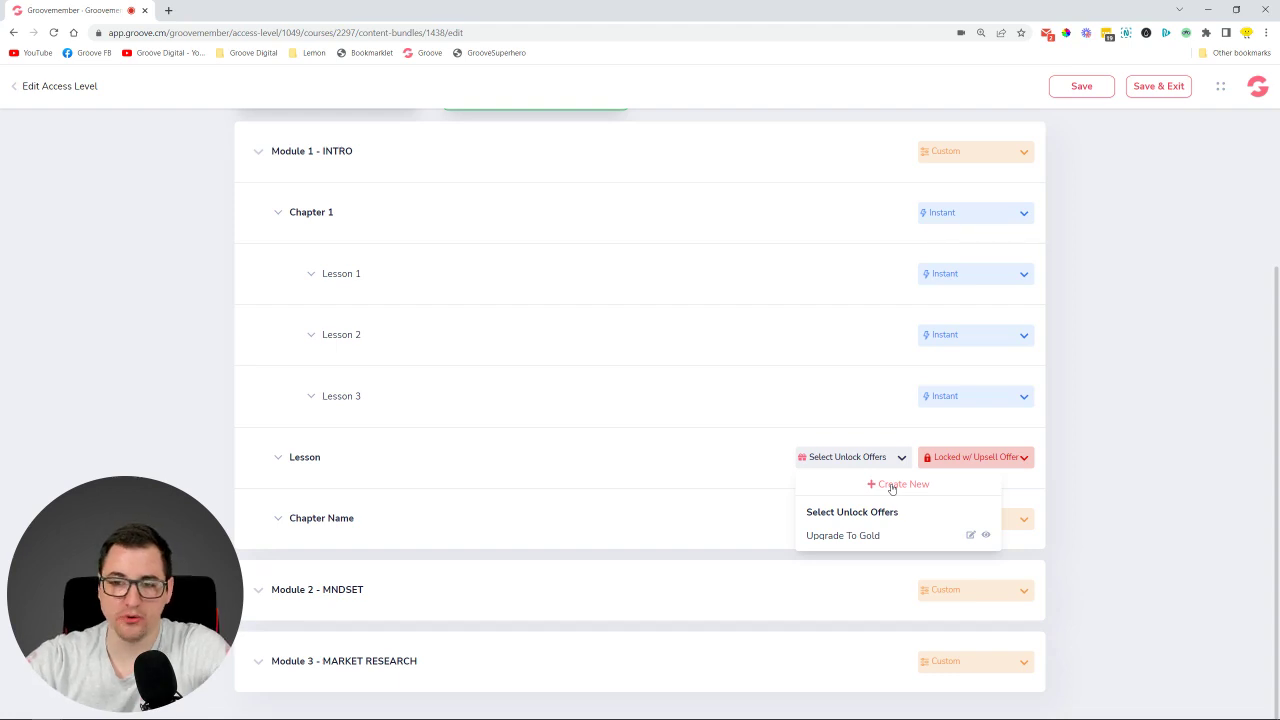
left_click(892, 486)
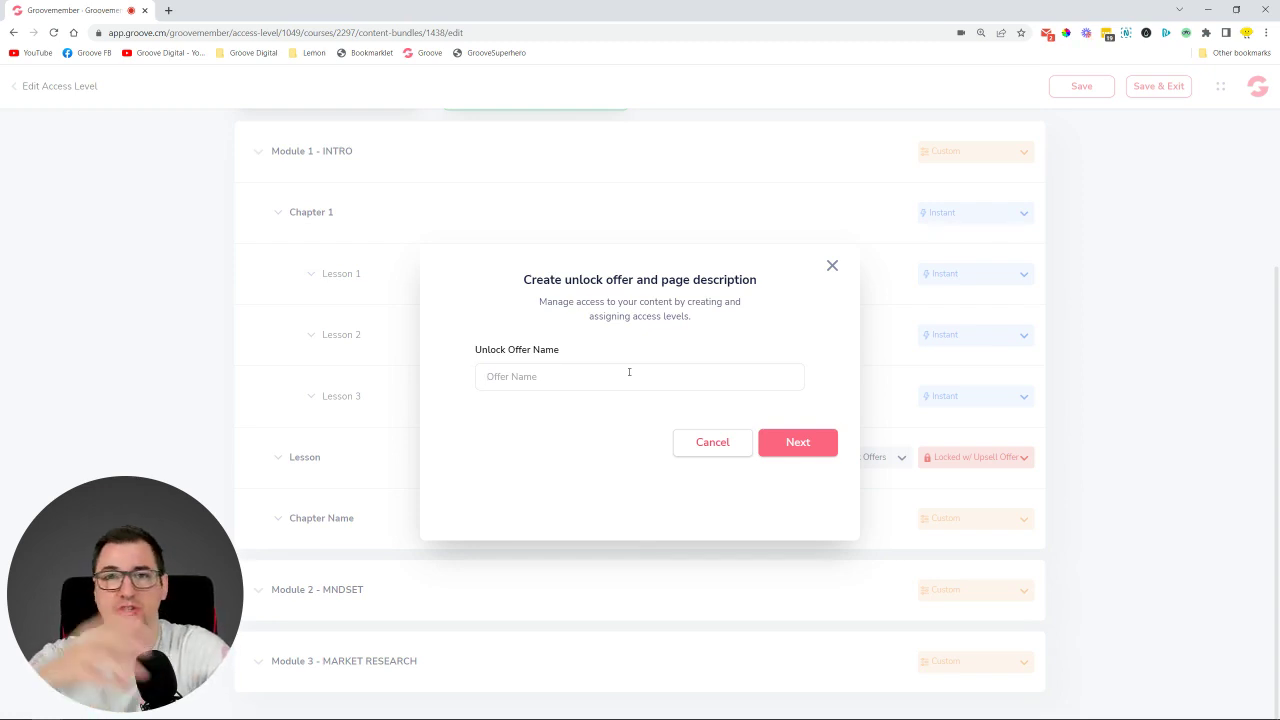
left_click(629, 372)
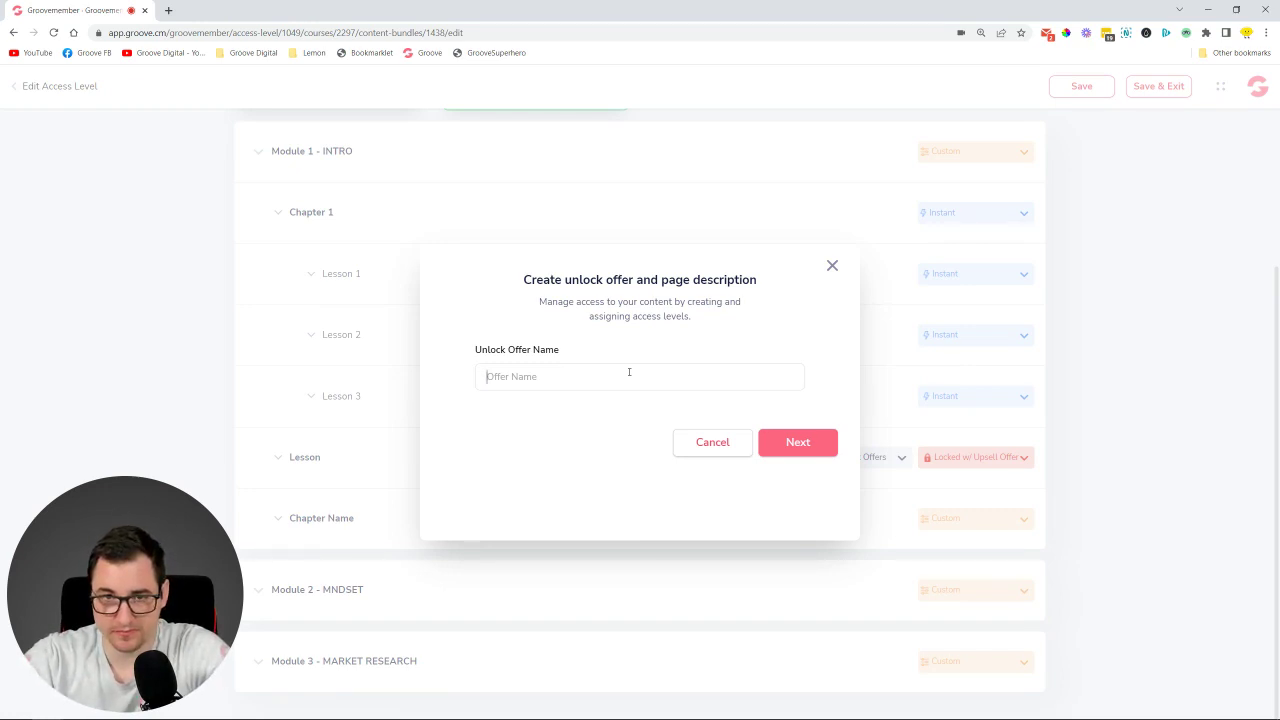
type("Upgra")
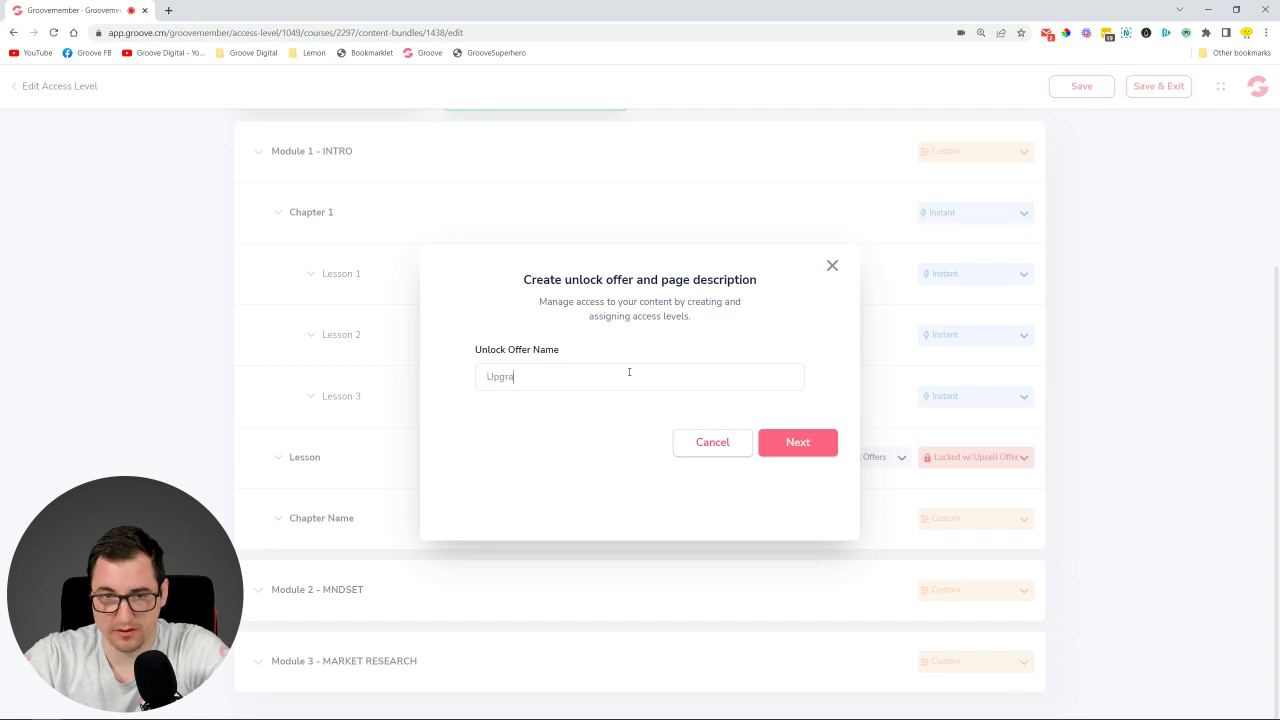
type("de to Gold")
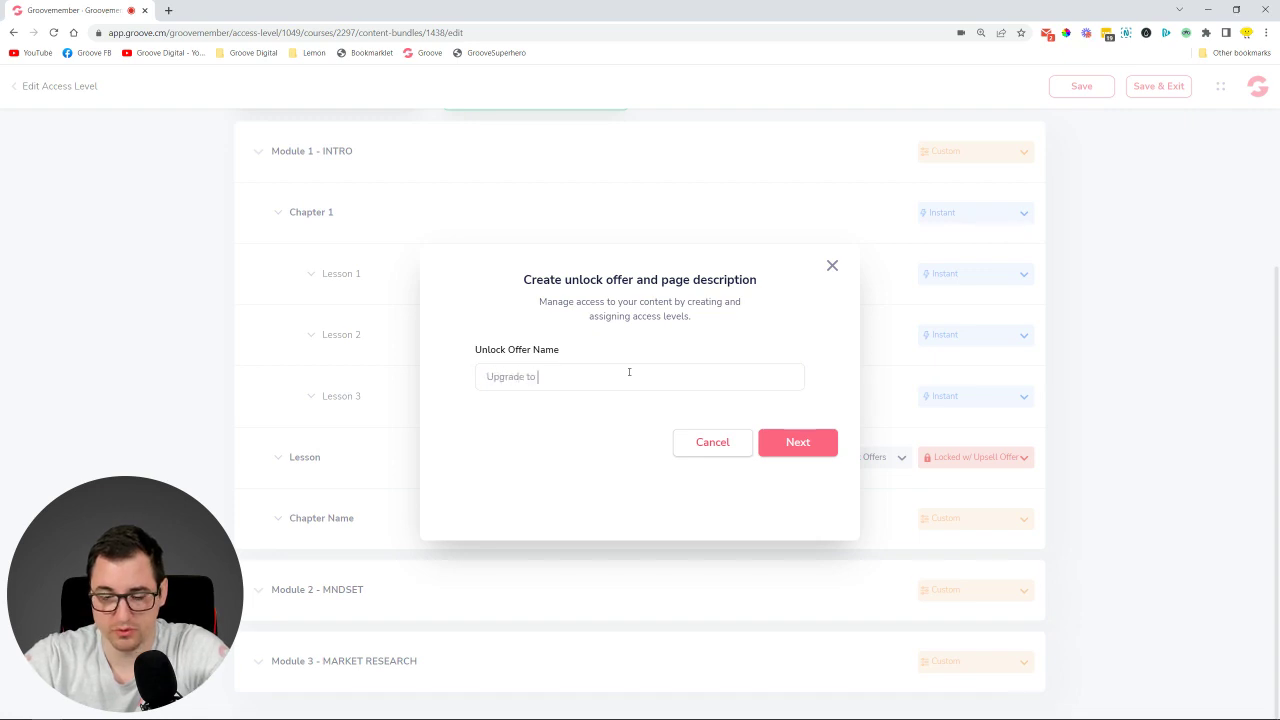
key("BackSpace")
key("BackSpace")
key("BackSpace")
key("BackSpace")
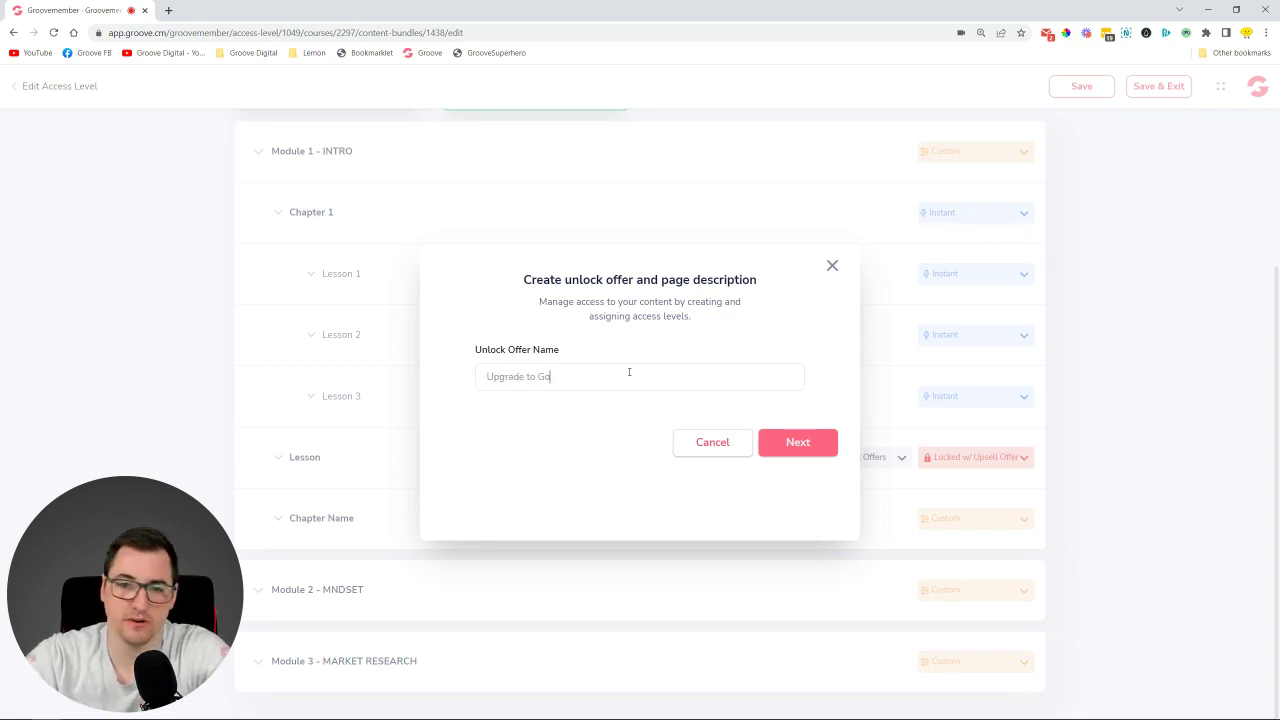
type("Platinum")
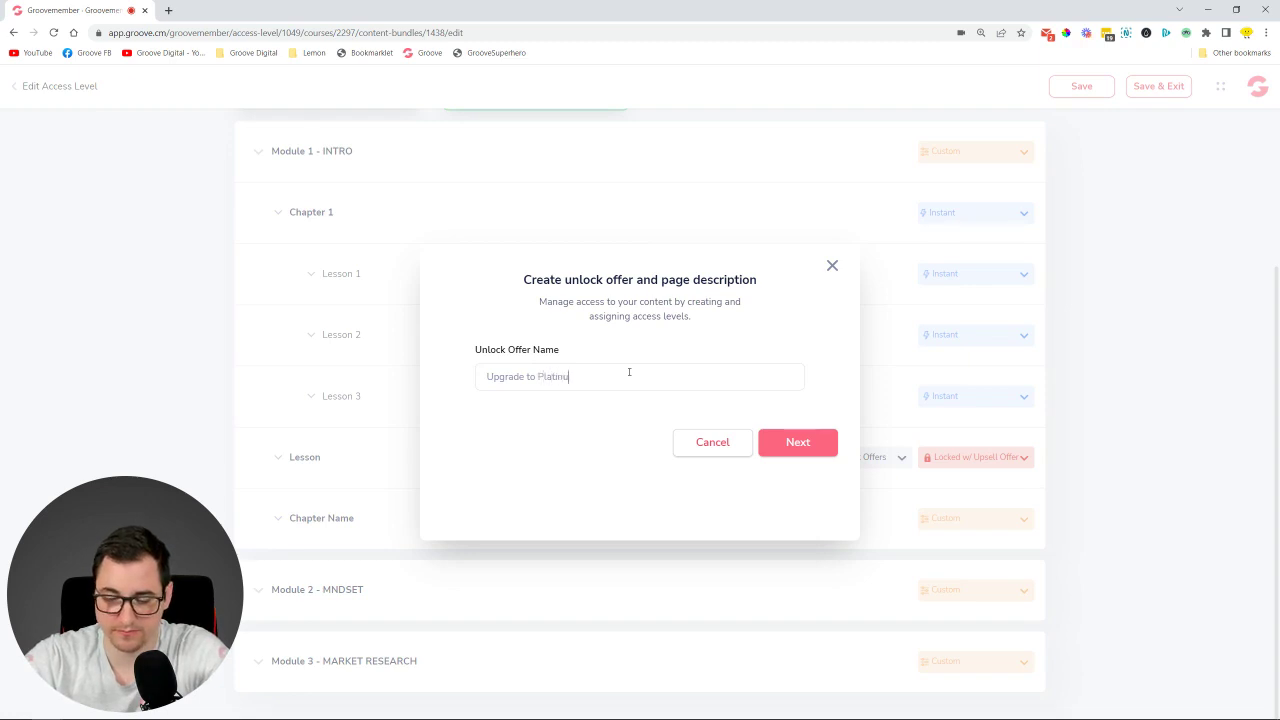
left_click(806, 444)
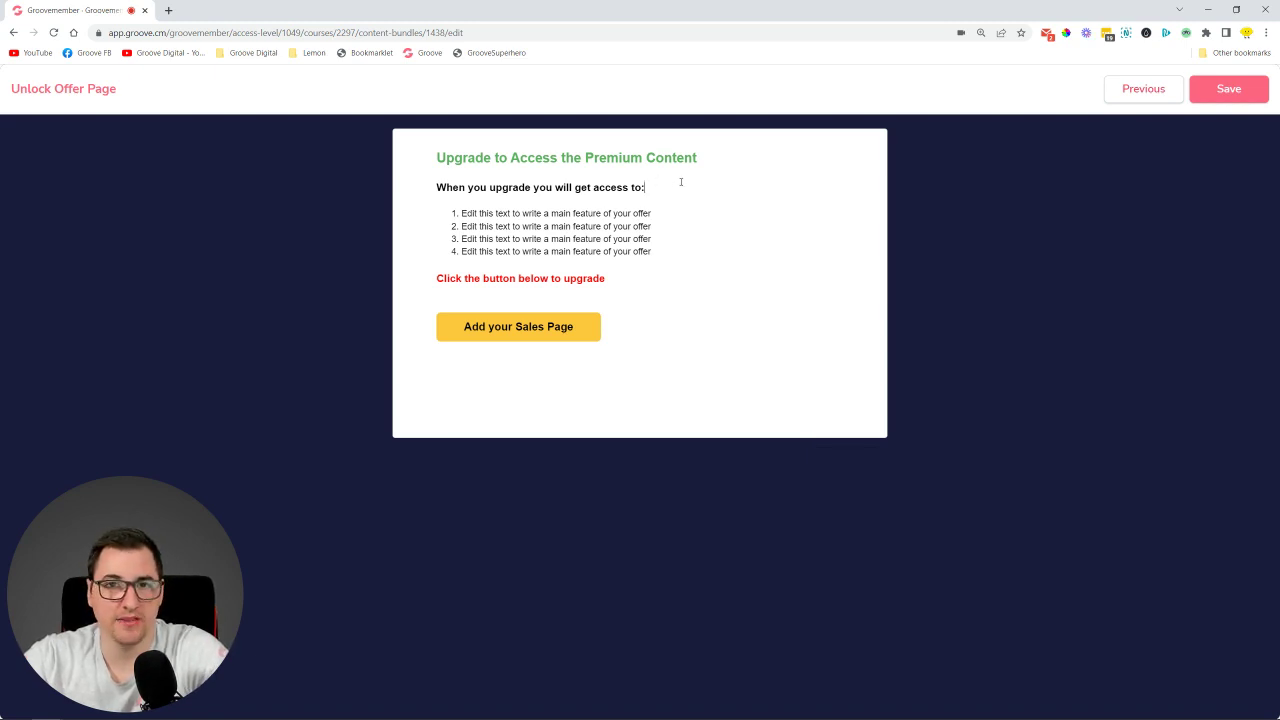
Step: Examine the text formatting options for the heading and the content blocks that can be inserted on the unlock offer page
left_click_drag(437, 157, 759, 163)
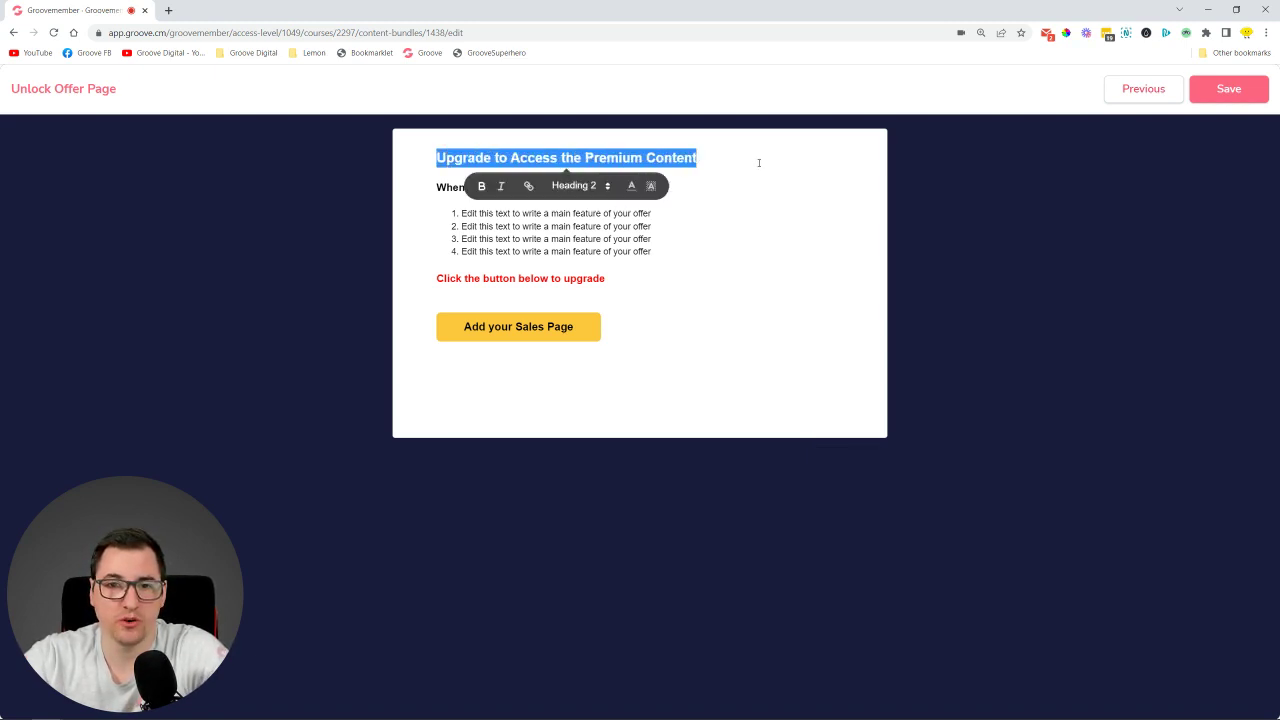
left_click(659, 287)
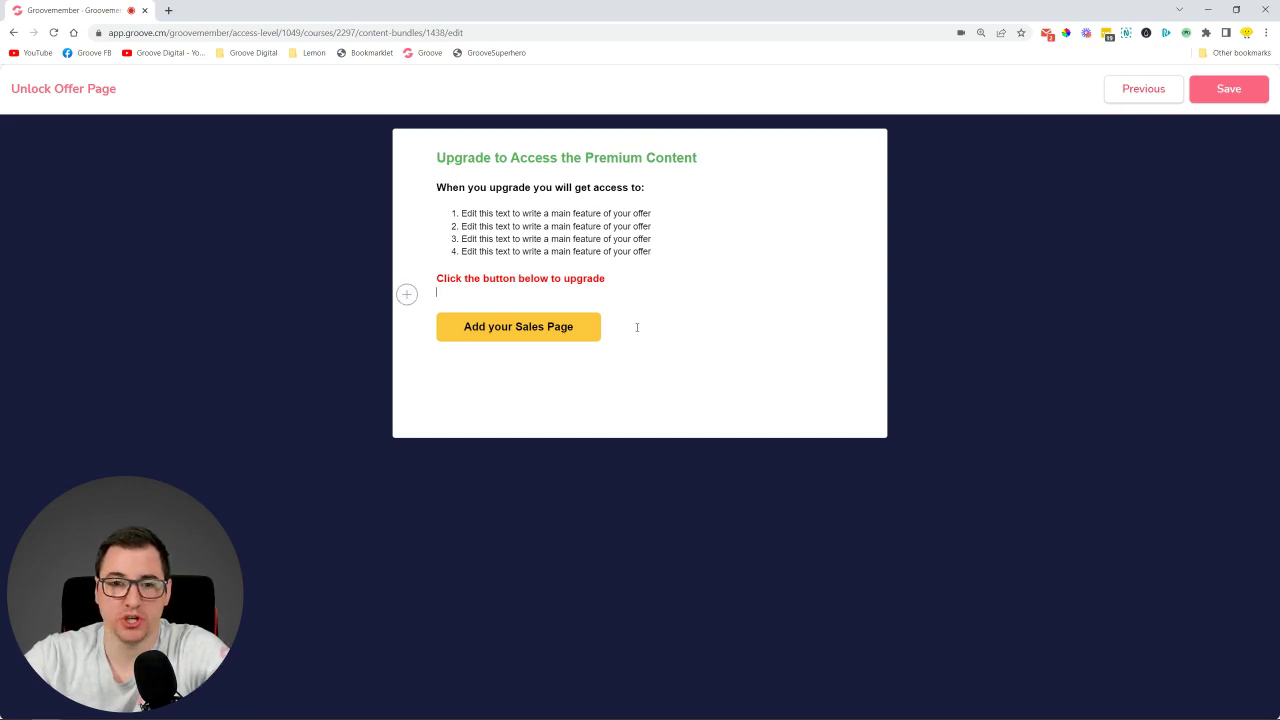
key("Return")
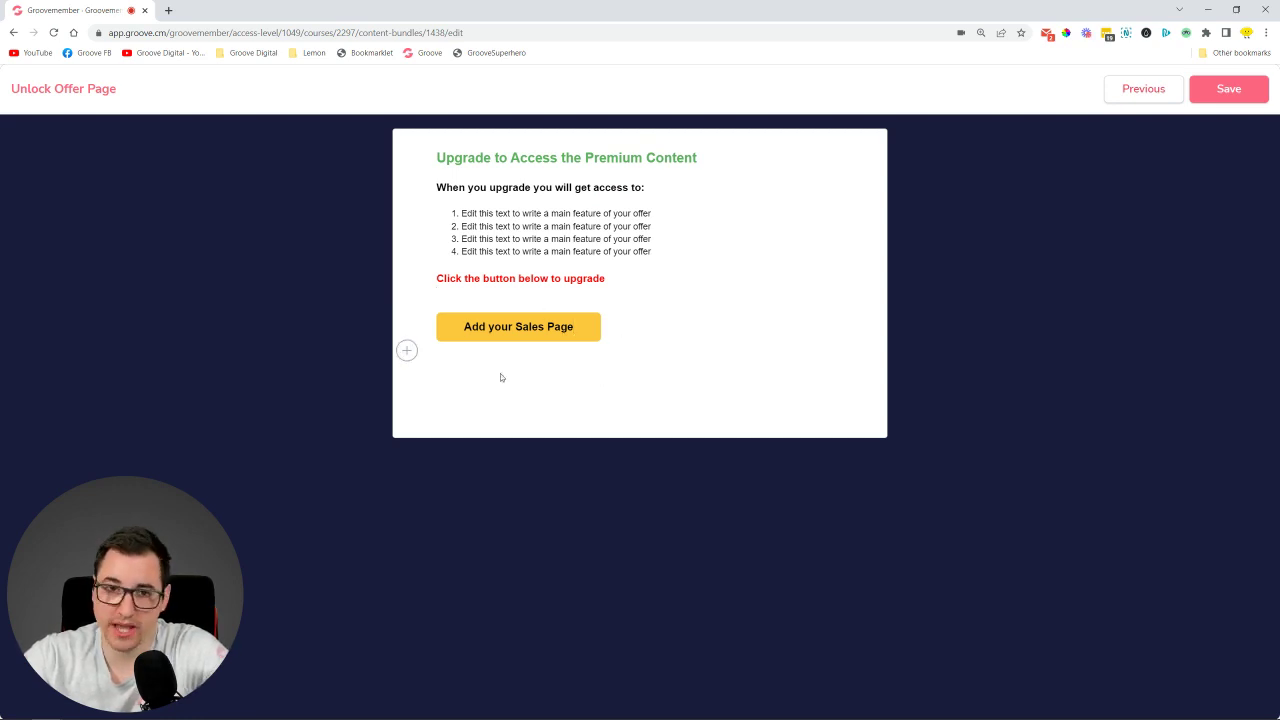
left_click(407, 350)
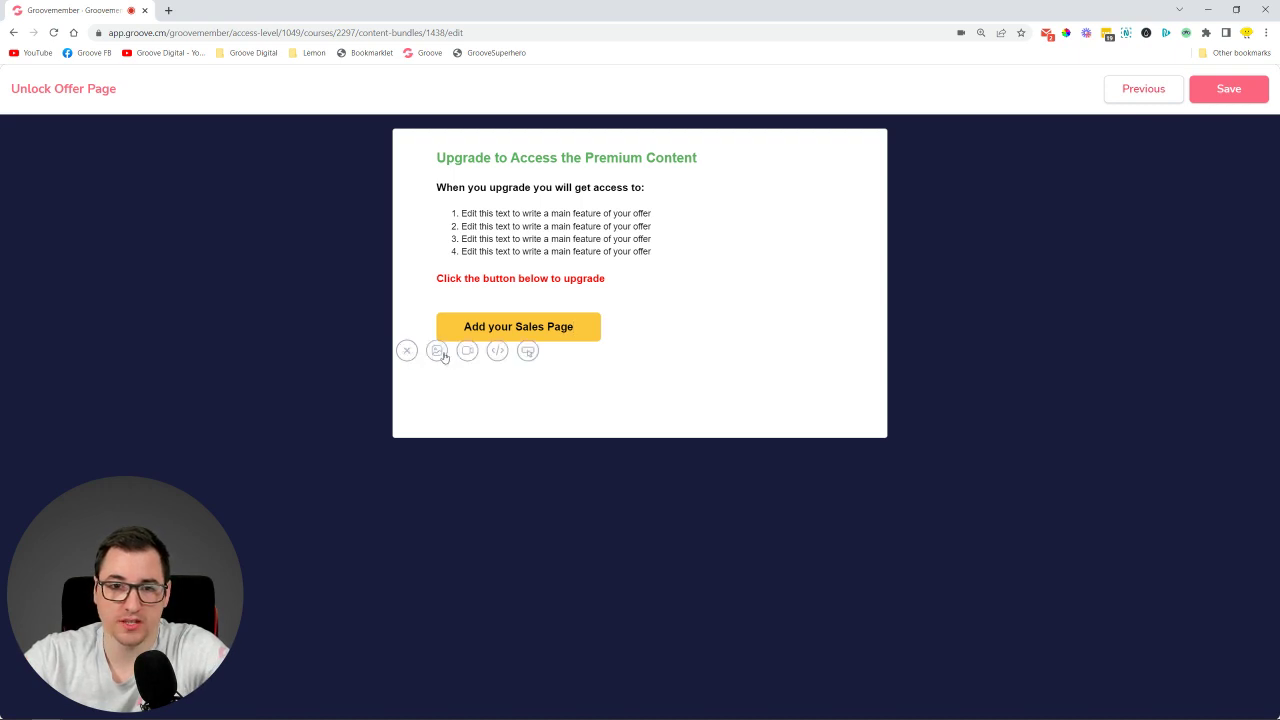
left_click(671, 294)
left_click_drag(694, 157, 436, 157)
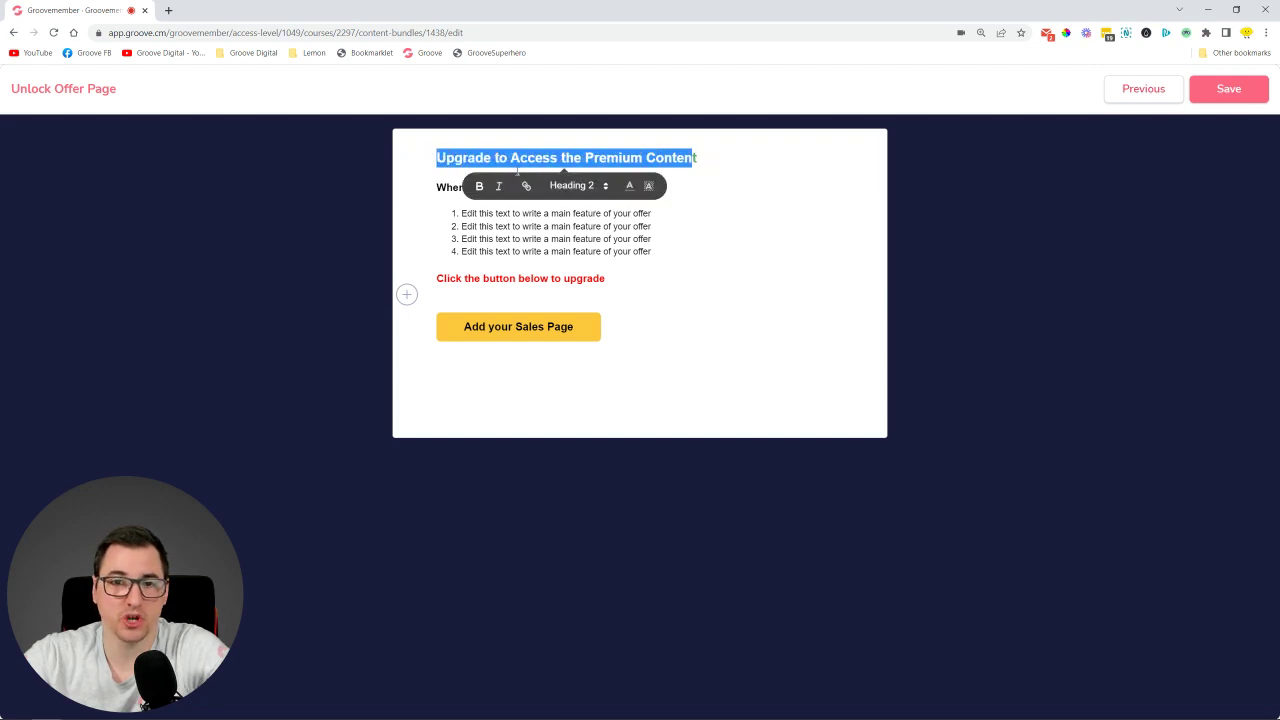
left_click(706, 232)
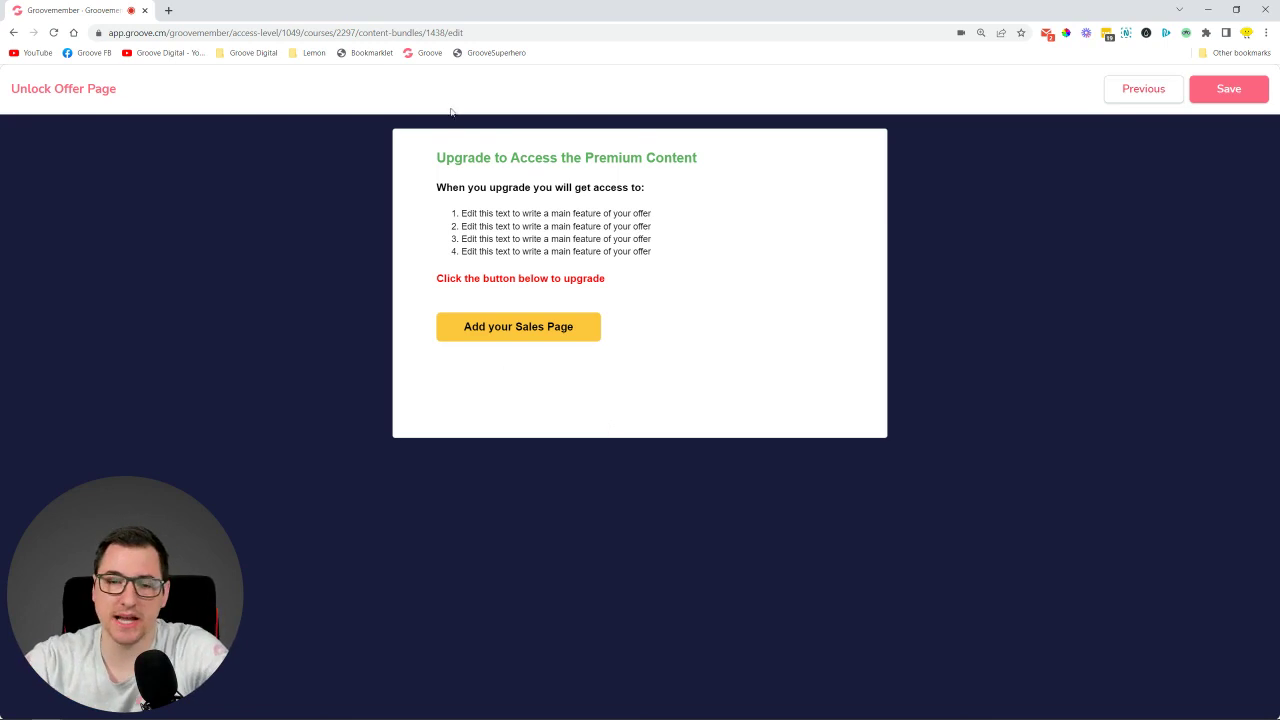
left_click_drag(437, 158, 703, 154)
left_click(740, 195)
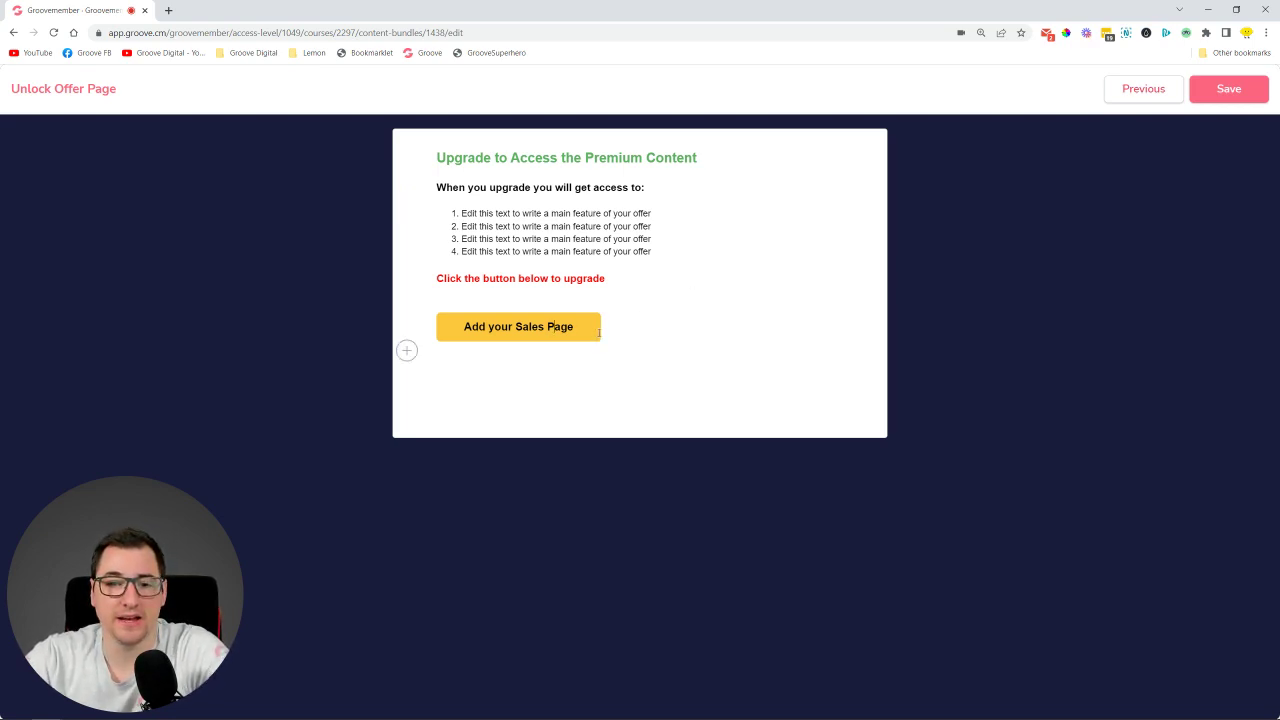
Step: Replace the "Add your Sales Page" button on the unlock offer page with a new button labelled "UPGRADE NOW!"
left_click_drag(606, 332, 401, 298)
key("BackSpace")
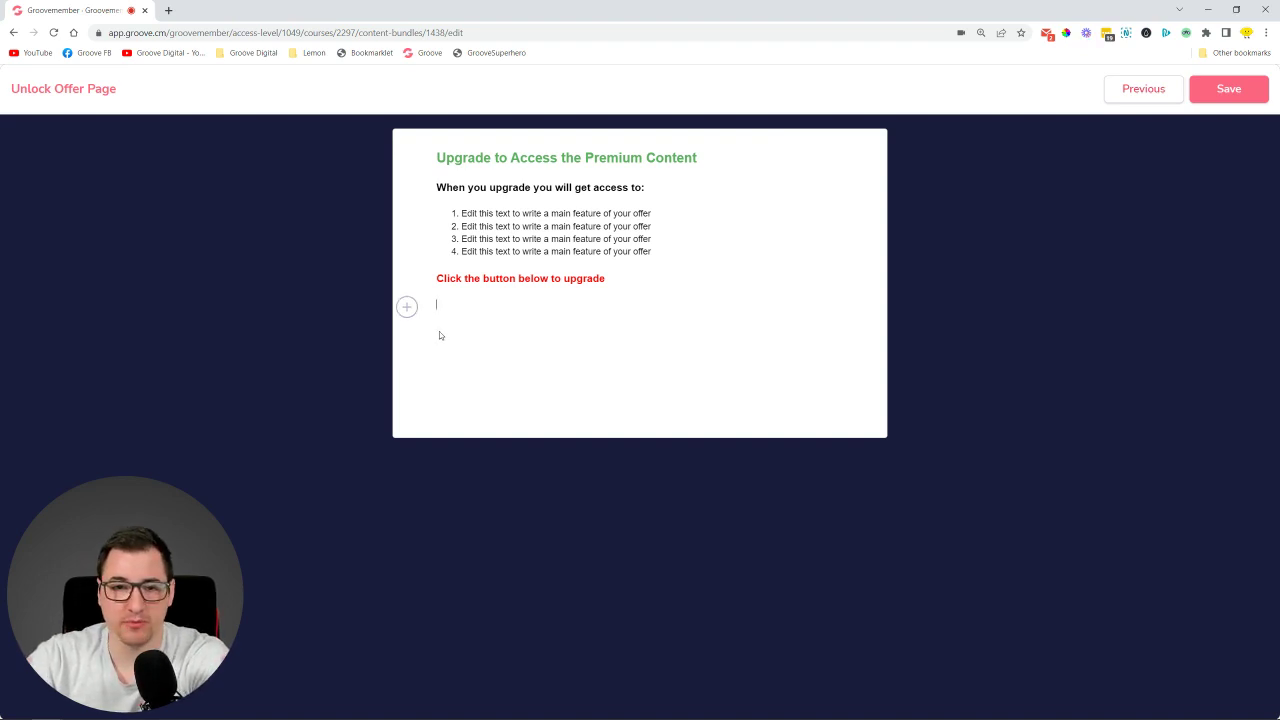
left_click(407, 310)
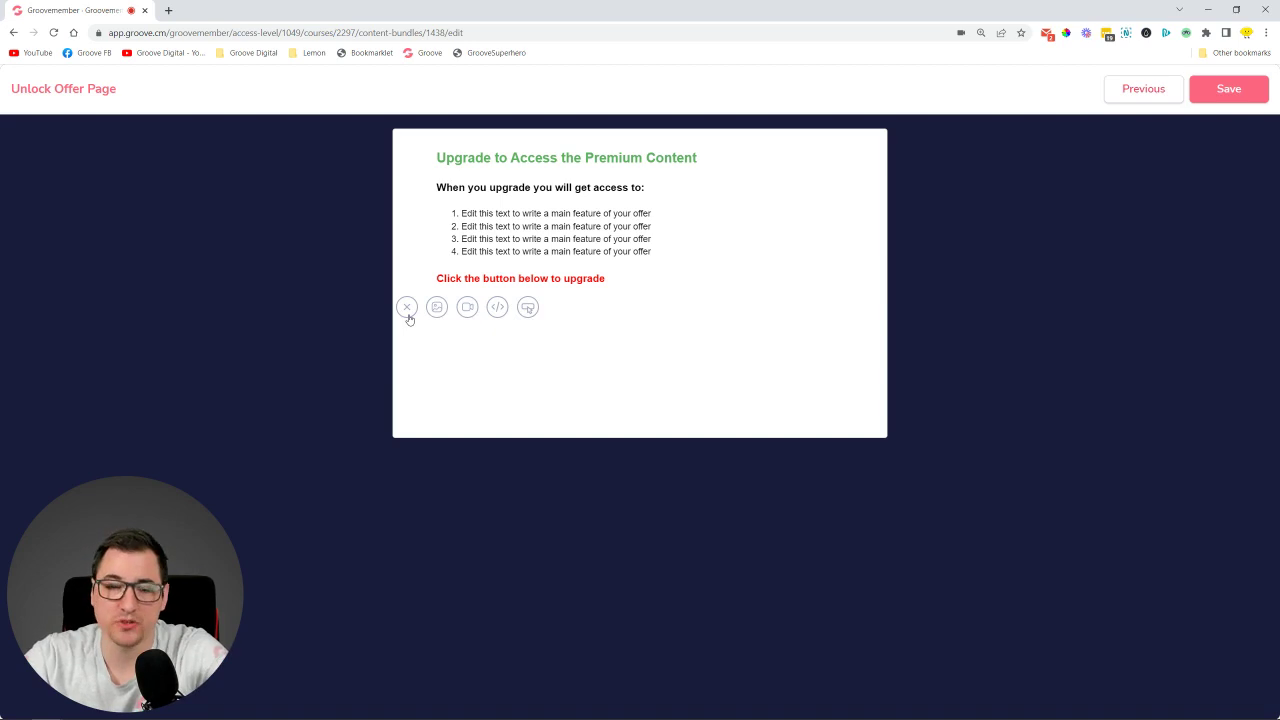
left_click(528, 309)
left_click_drag(545, 207, 445, 210)
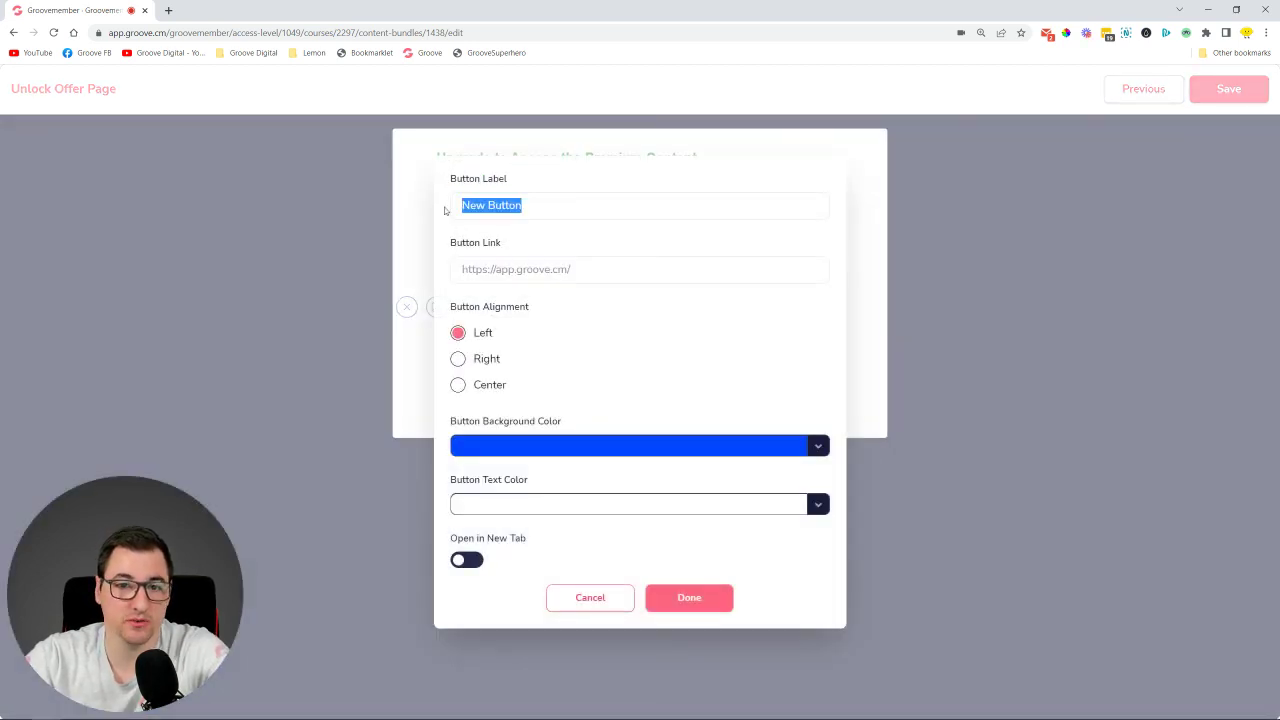
type("U")
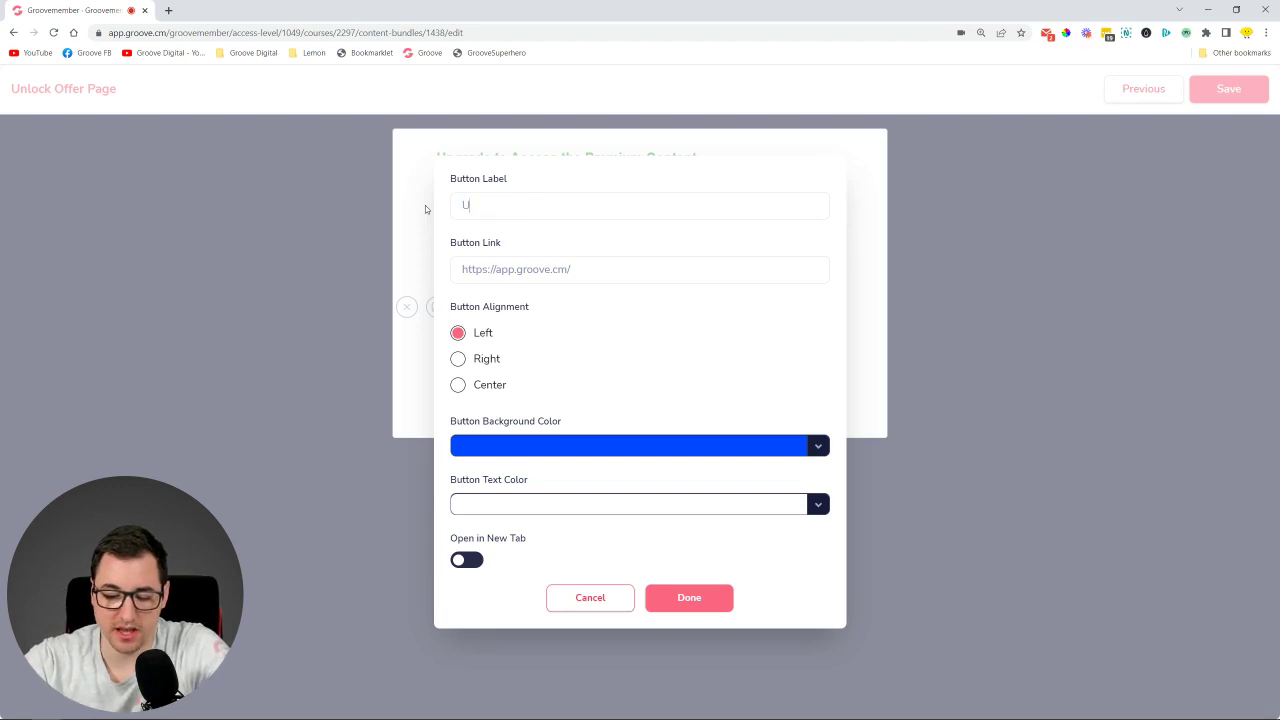
type("PGRADE NOW!")
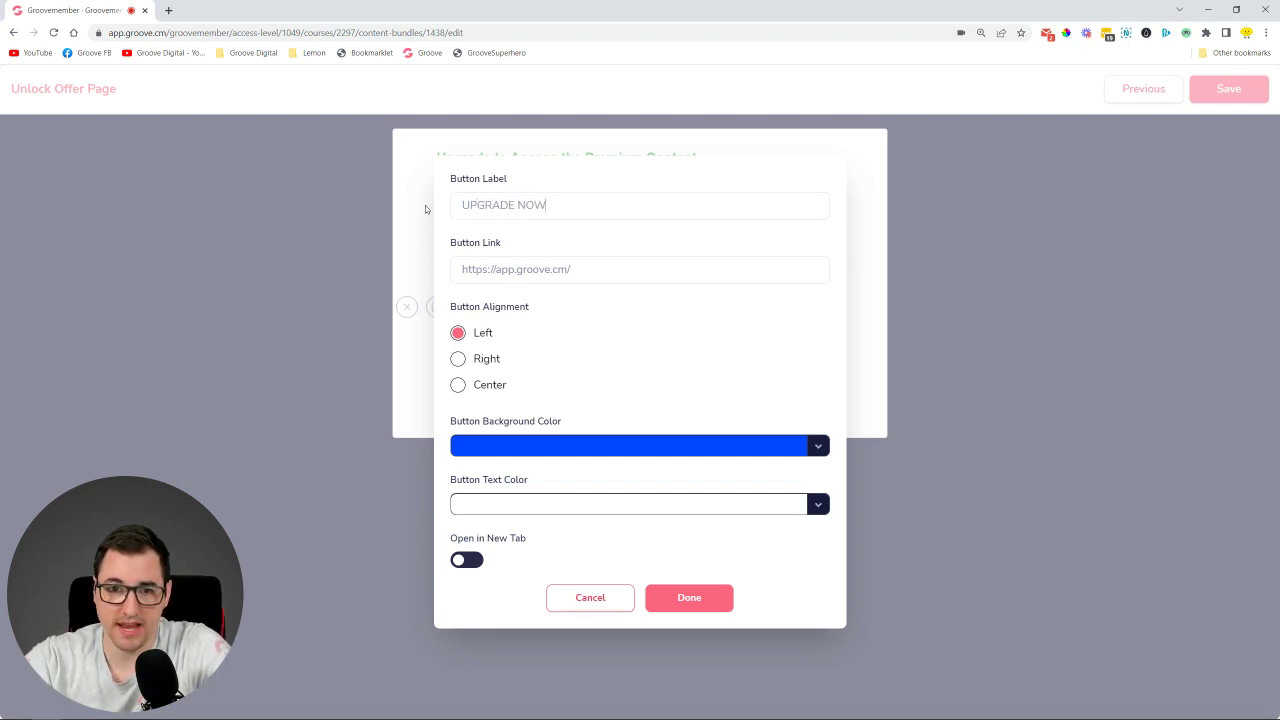
Step: Set the new button's background color to yellow #FFCC24 and its text color to black #000000
left_click_drag(575, 269, 445, 281)
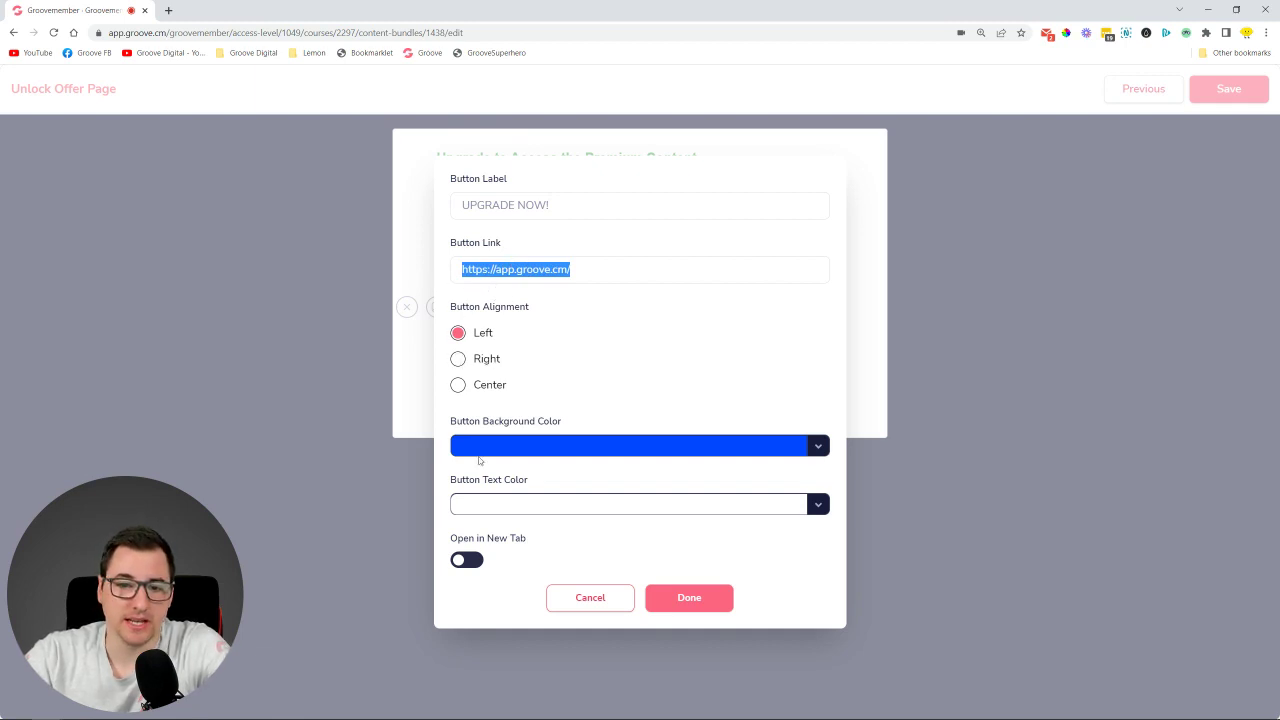
left_click(580, 449)
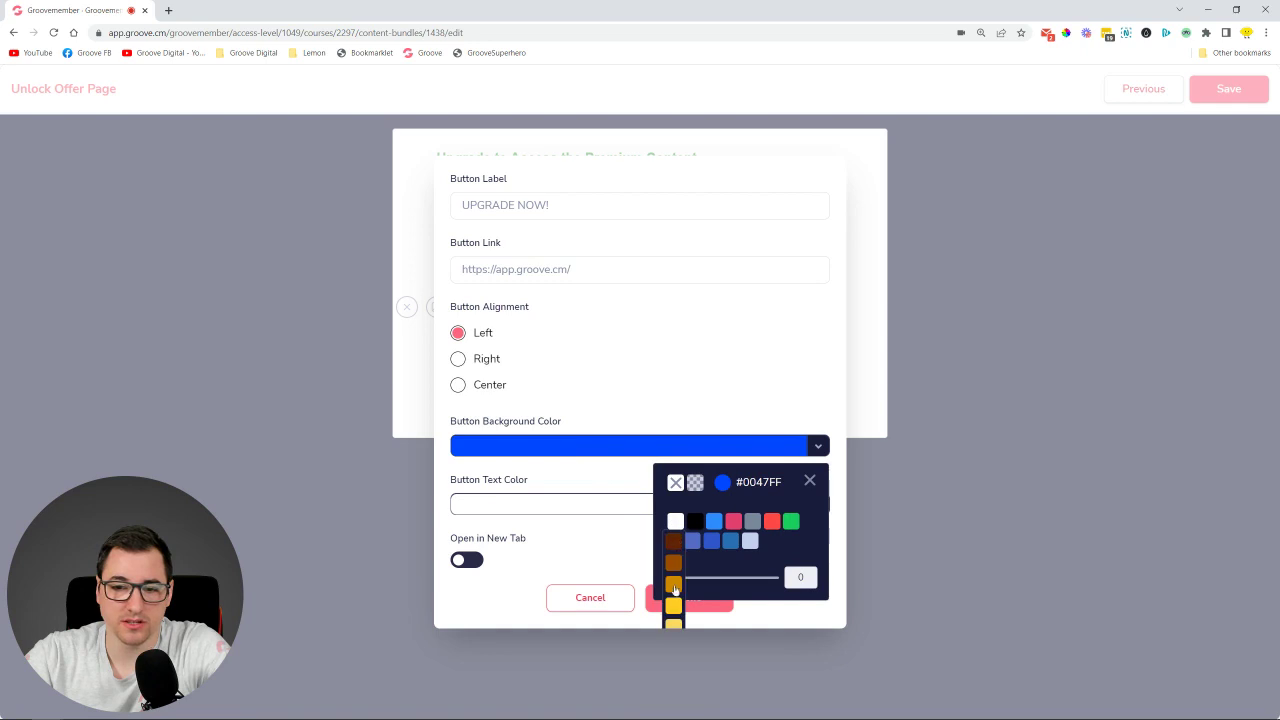
left_click(673, 541)
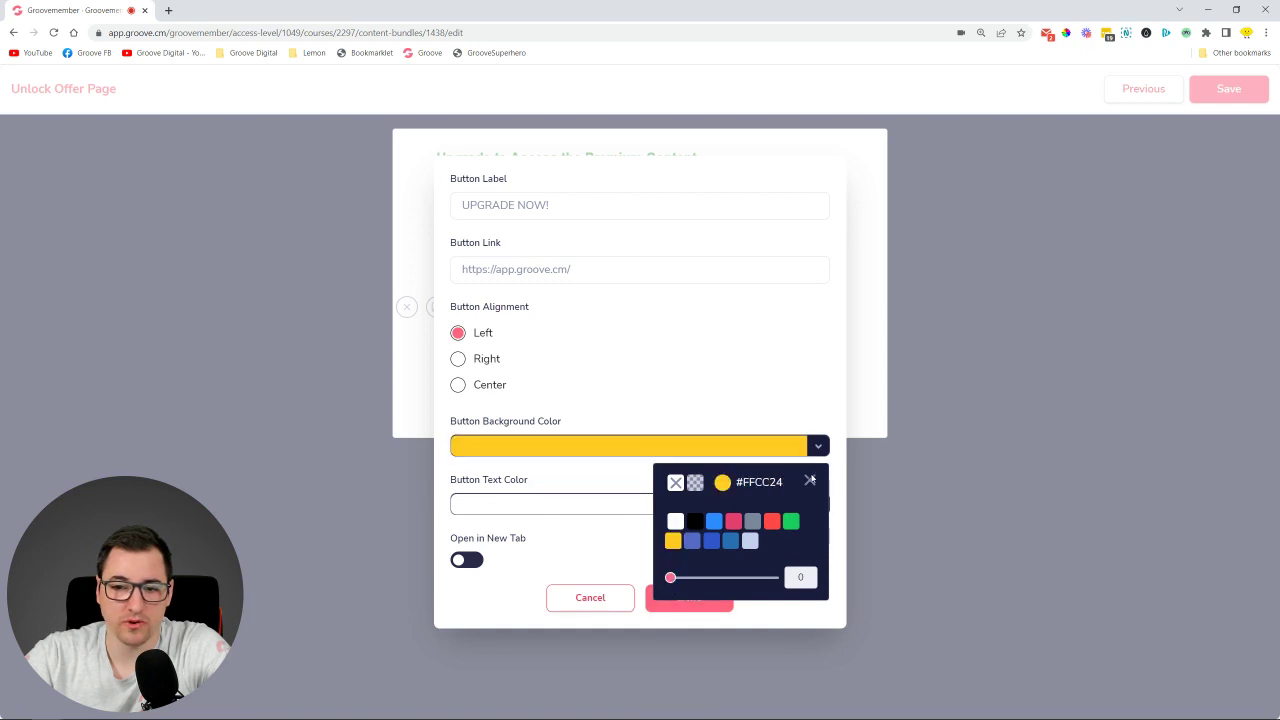
left_click(810, 481)
left_click(665, 508)
left_click(694, 580)
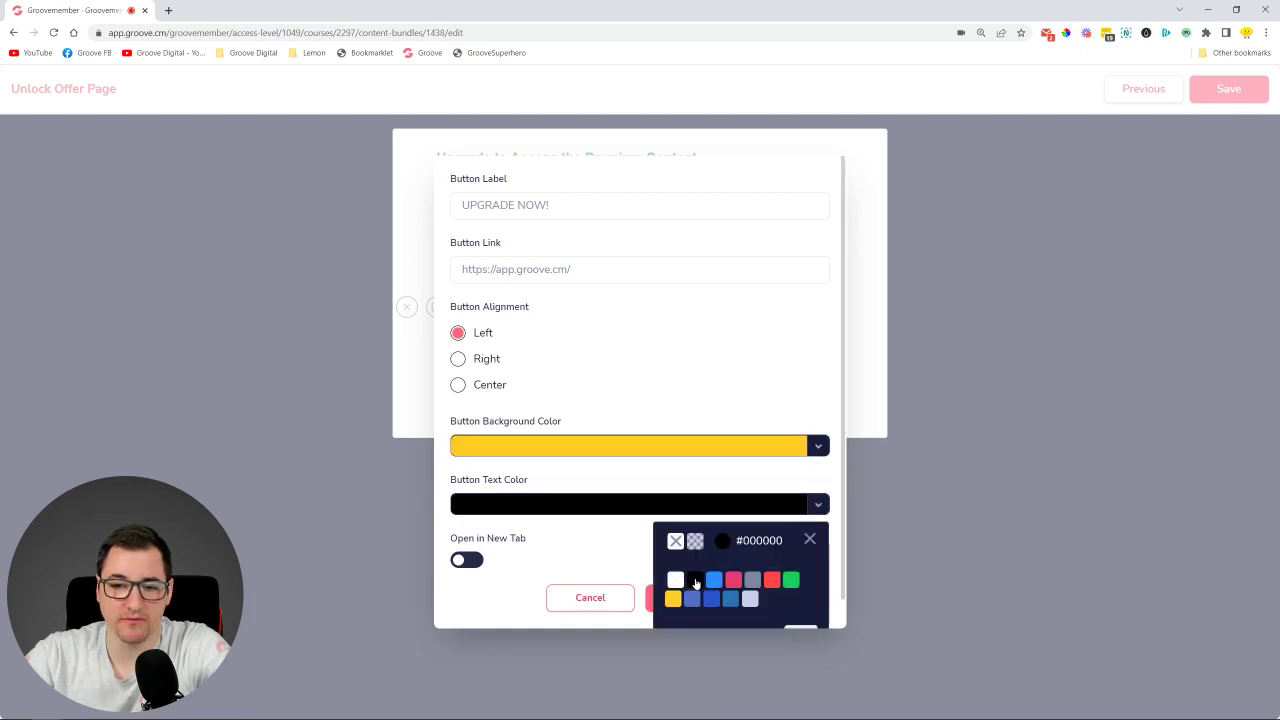
left_click(810, 539)
Step: Make the upgrade button open in a new tab, finish its setup and save the unlock offer page
left_click(463, 562)
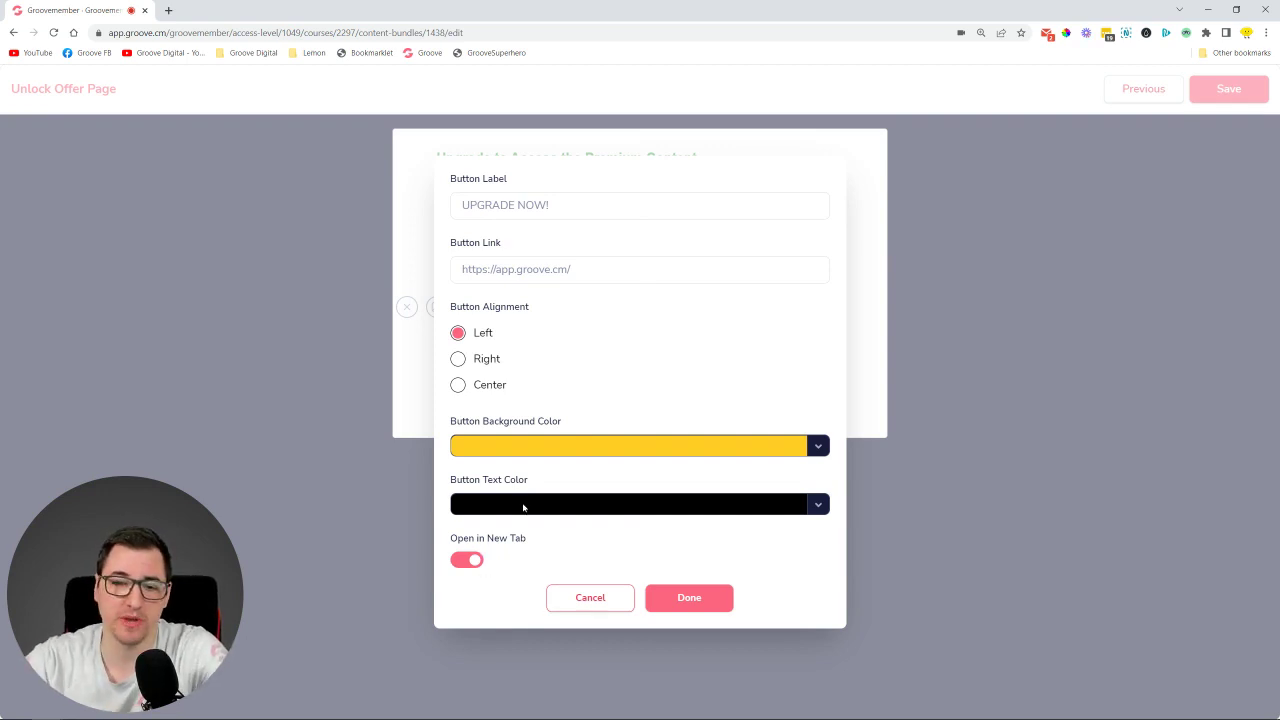
left_click(690, 597)
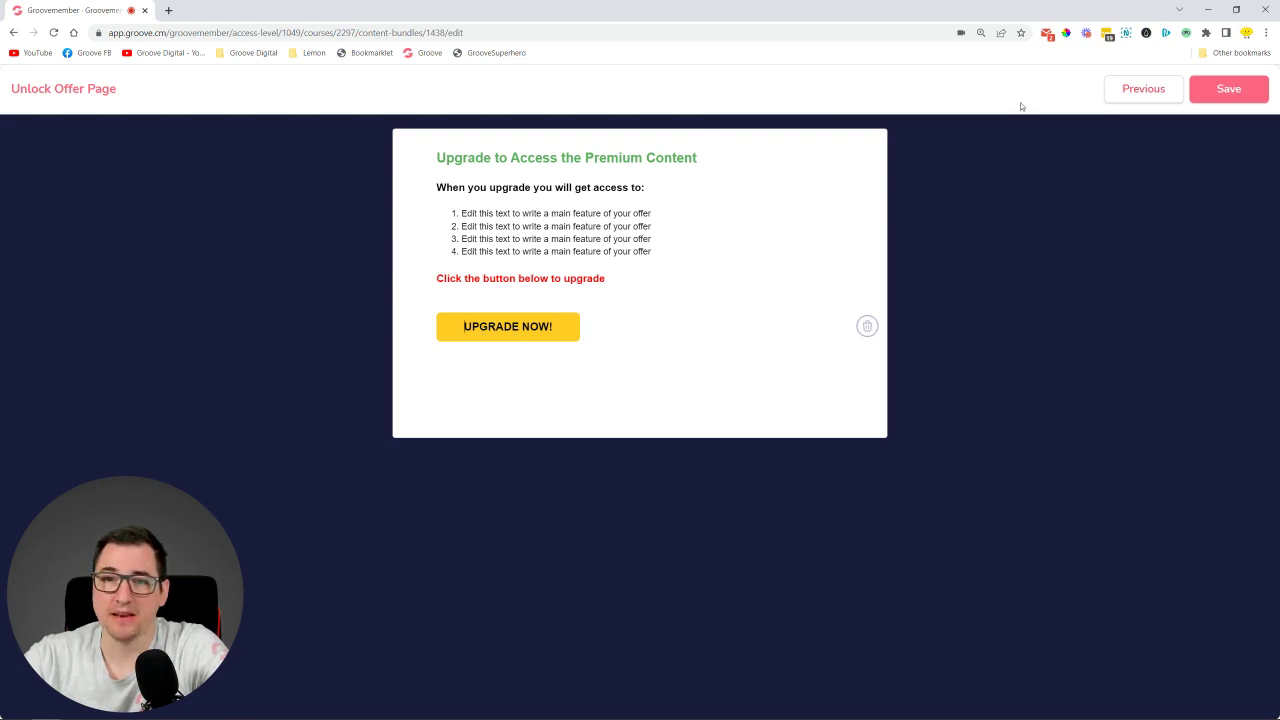
left_click(1241, 100)
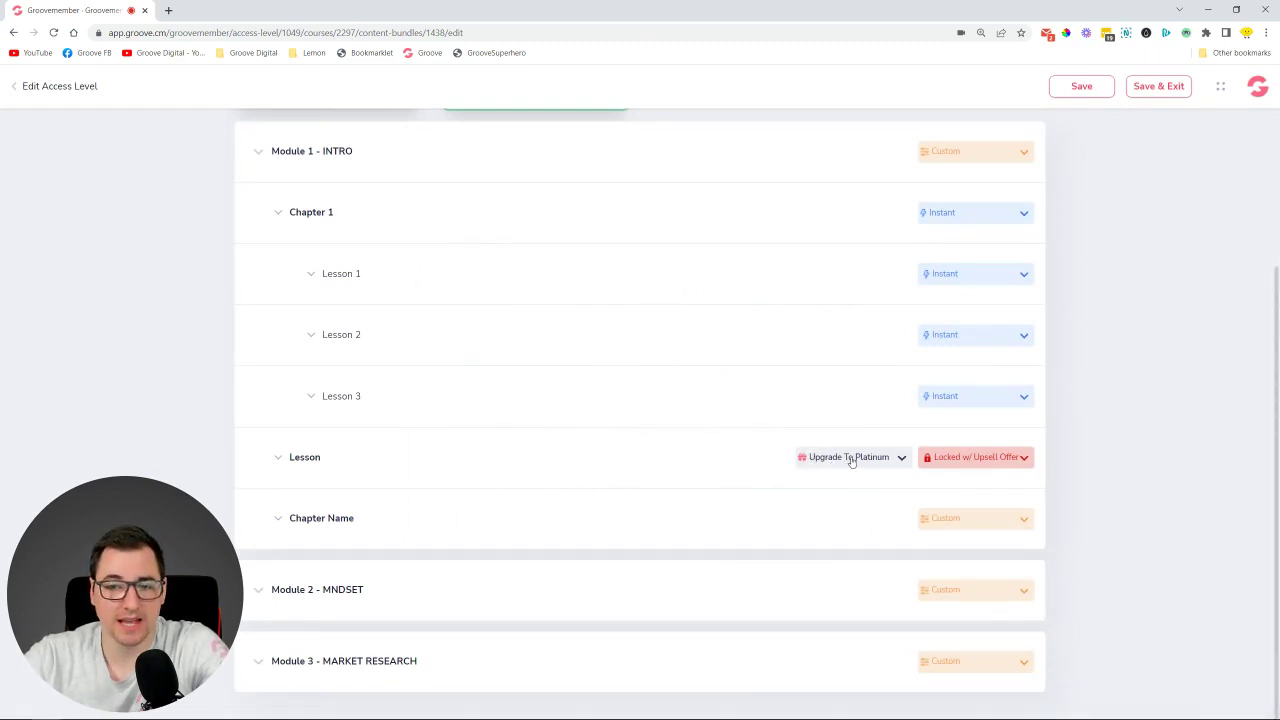
Step: Check the unlock offers available for the locked Lesson and save the SEO course's access settings
left_click(851, 459)
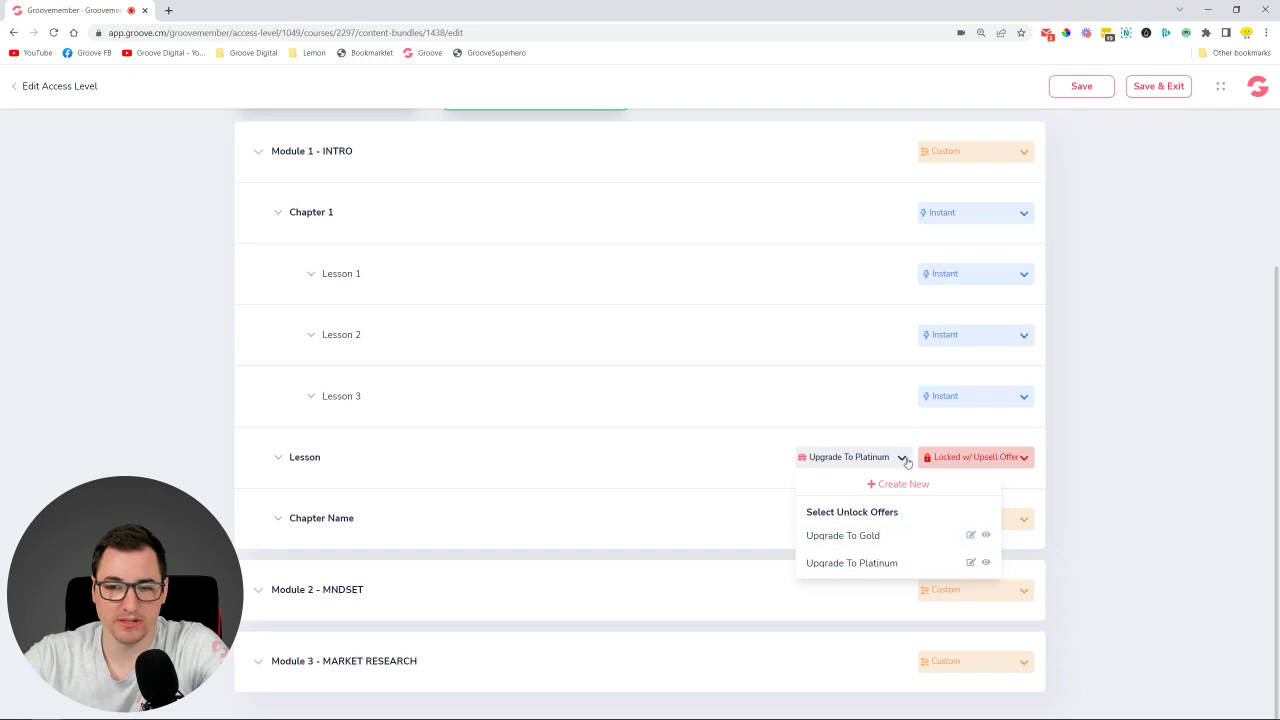
left_click(903, 458)
scroll(703, 429, "up", 2)
scroll(703, 429, "down", 1)
scroll(700, 420, "up", 1)
left_click(1082, 88)
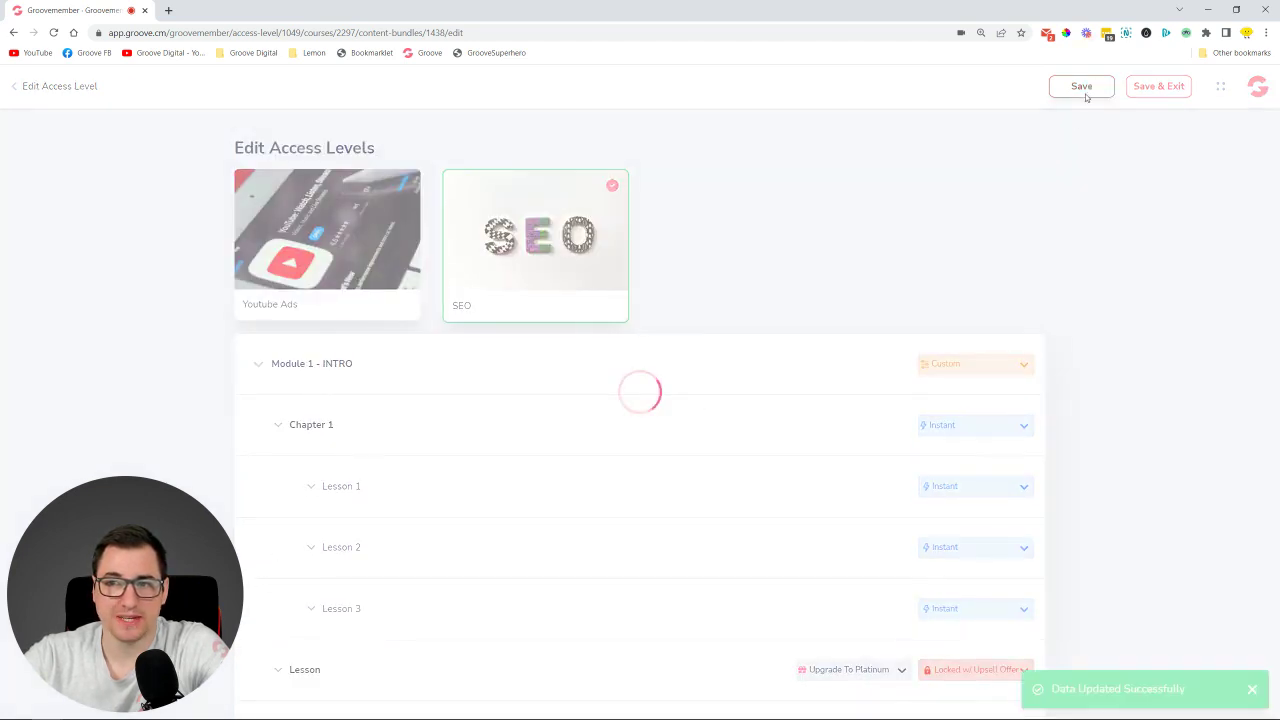
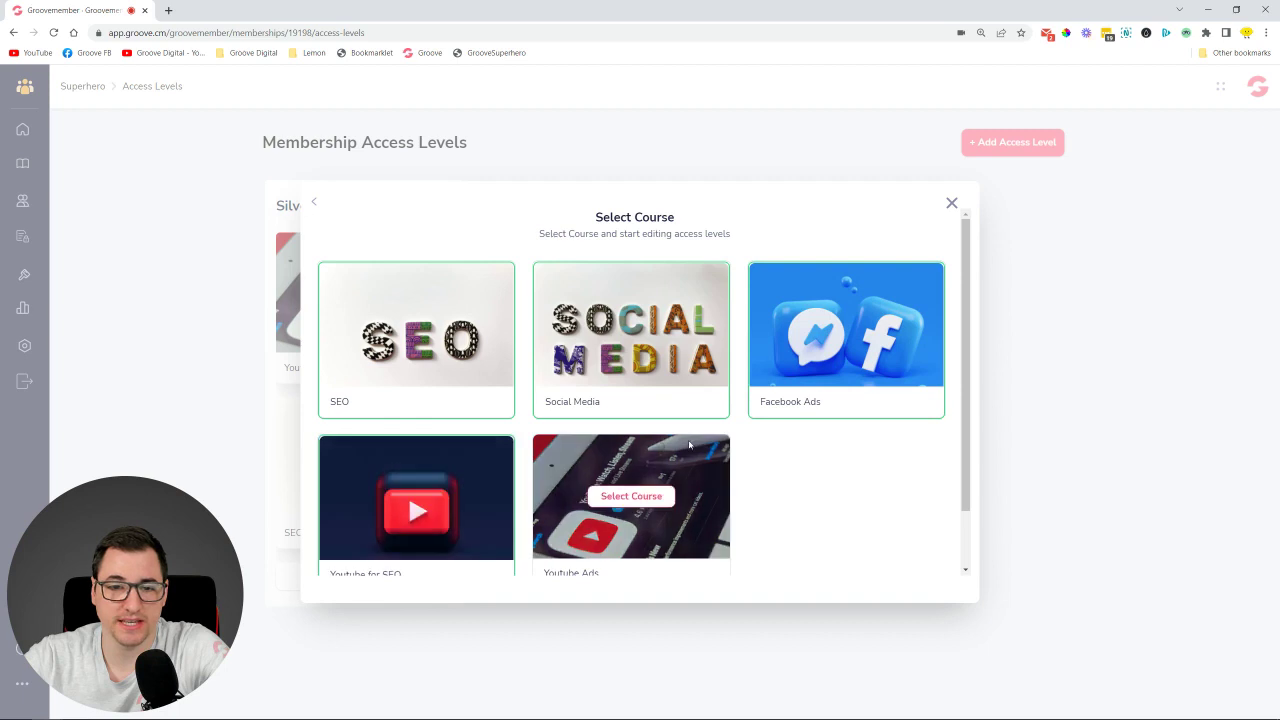
Step: Confirm SEO, Social Media, Facebook Ads and Youtube for SEO for the Gold access level, view Social Media's access settings and return to the overview
scroll(843, 310, "down", 1)
left_click(915, 562)
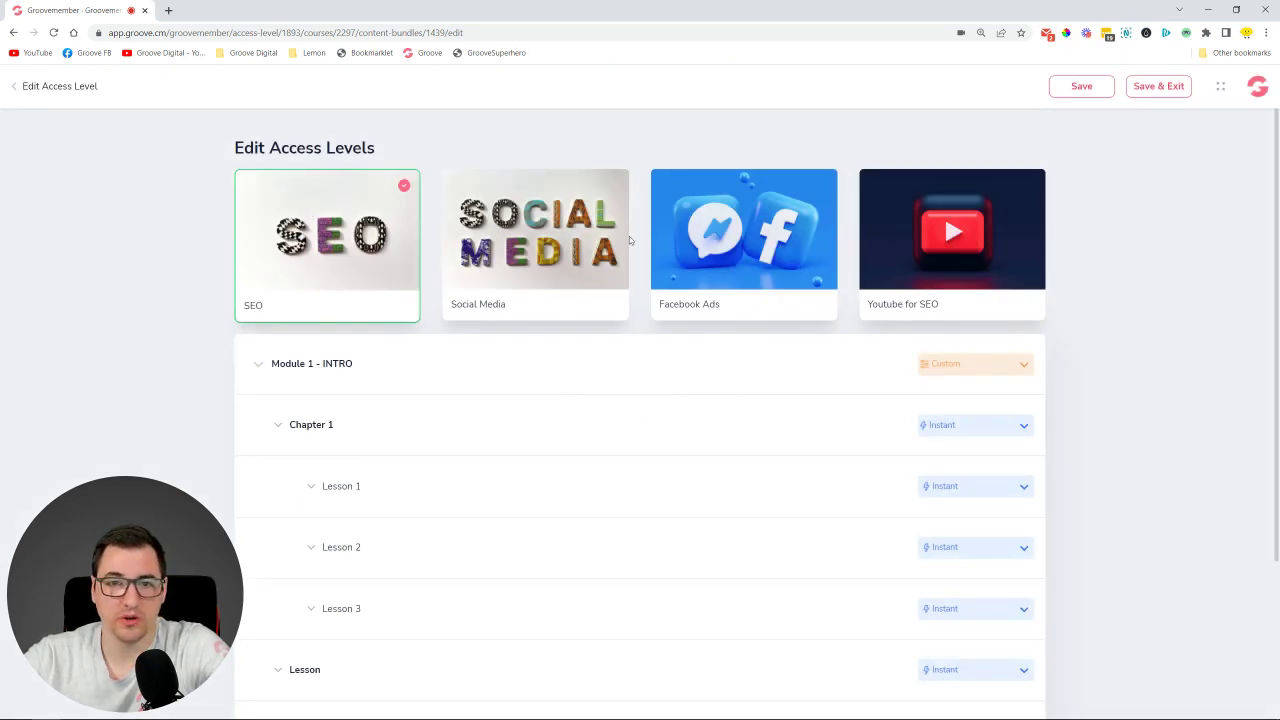
left_click(596, 240)
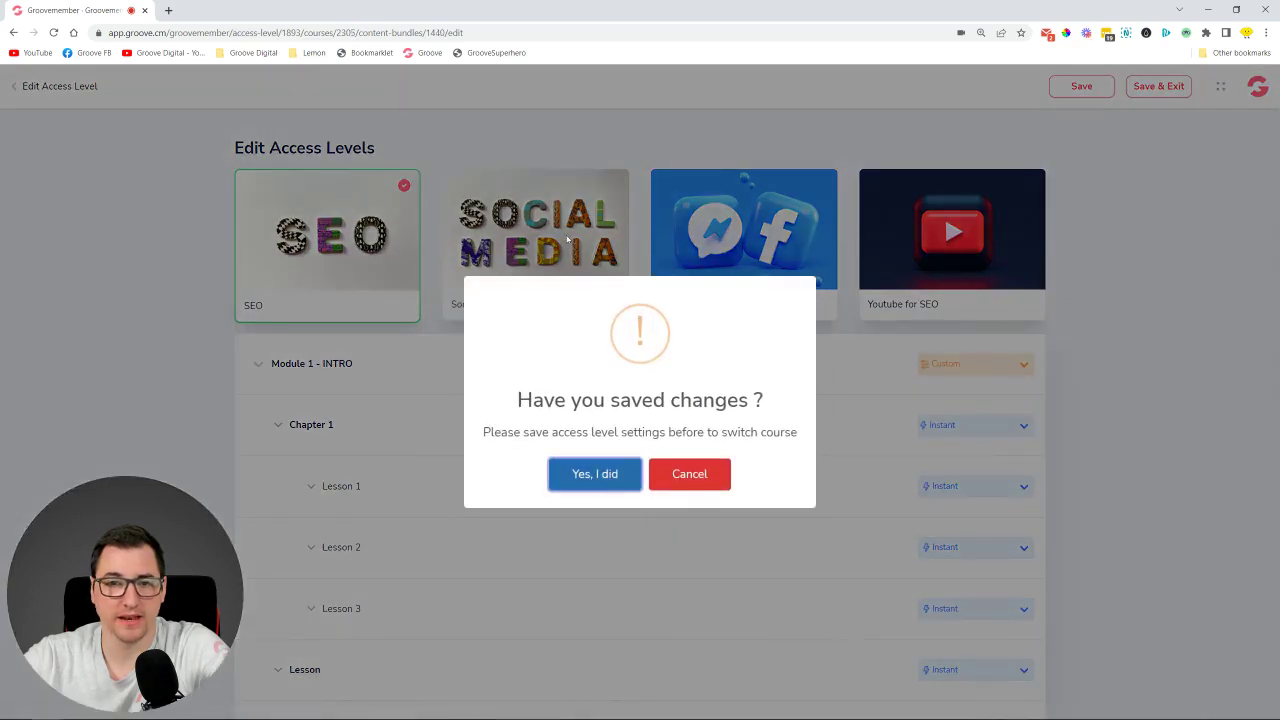
left_click(605, 486)
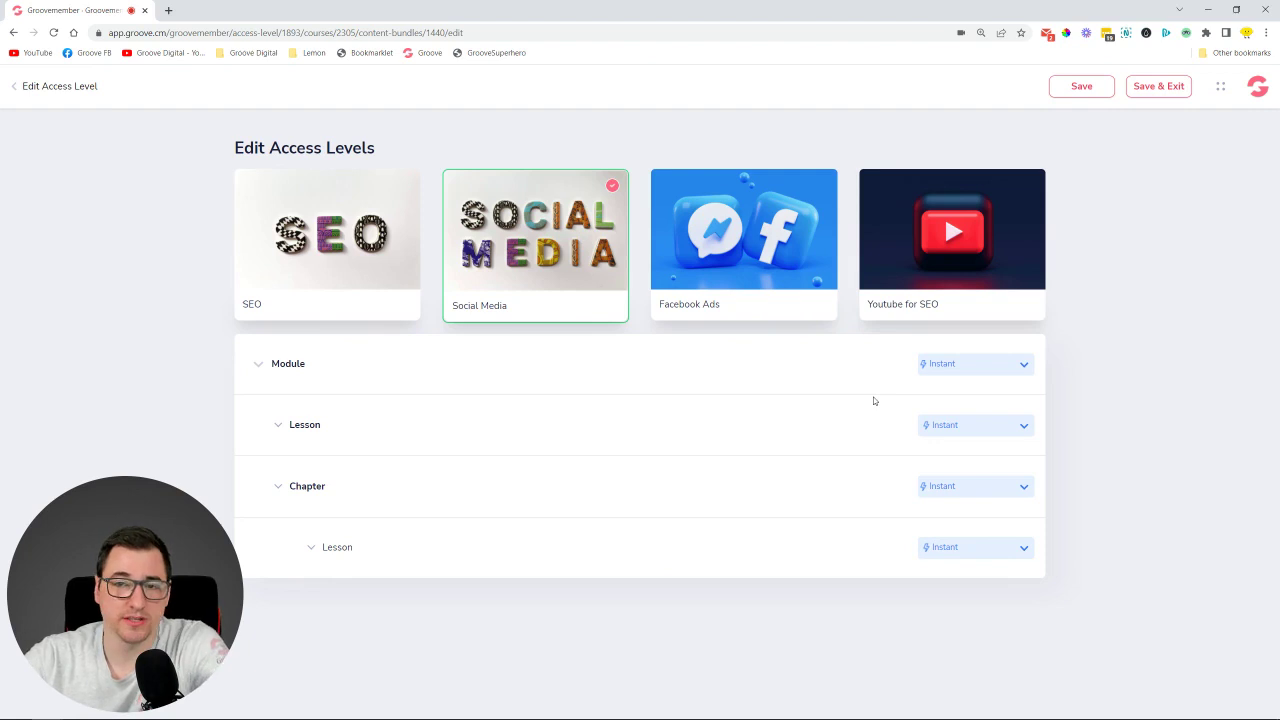
left_click(13, 88)
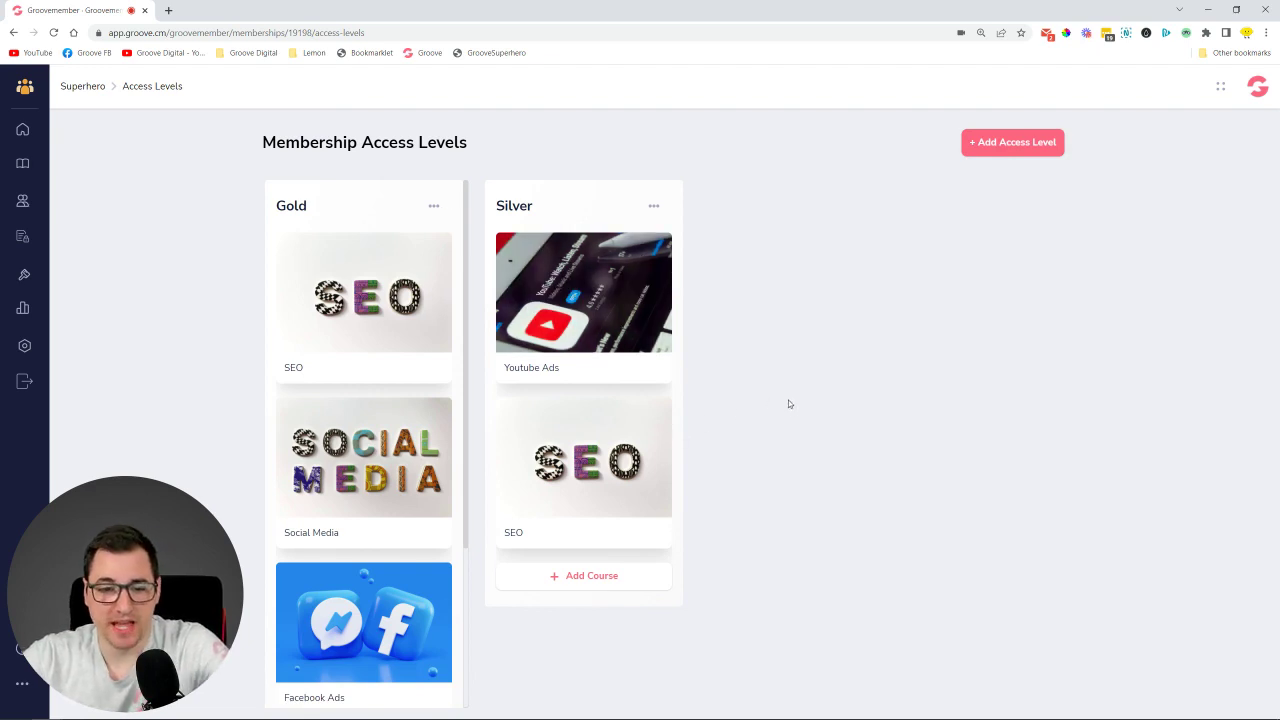
Step: Examine the management options of the Silver access level, including its name settings, without changing anything
left_click(653, 205)
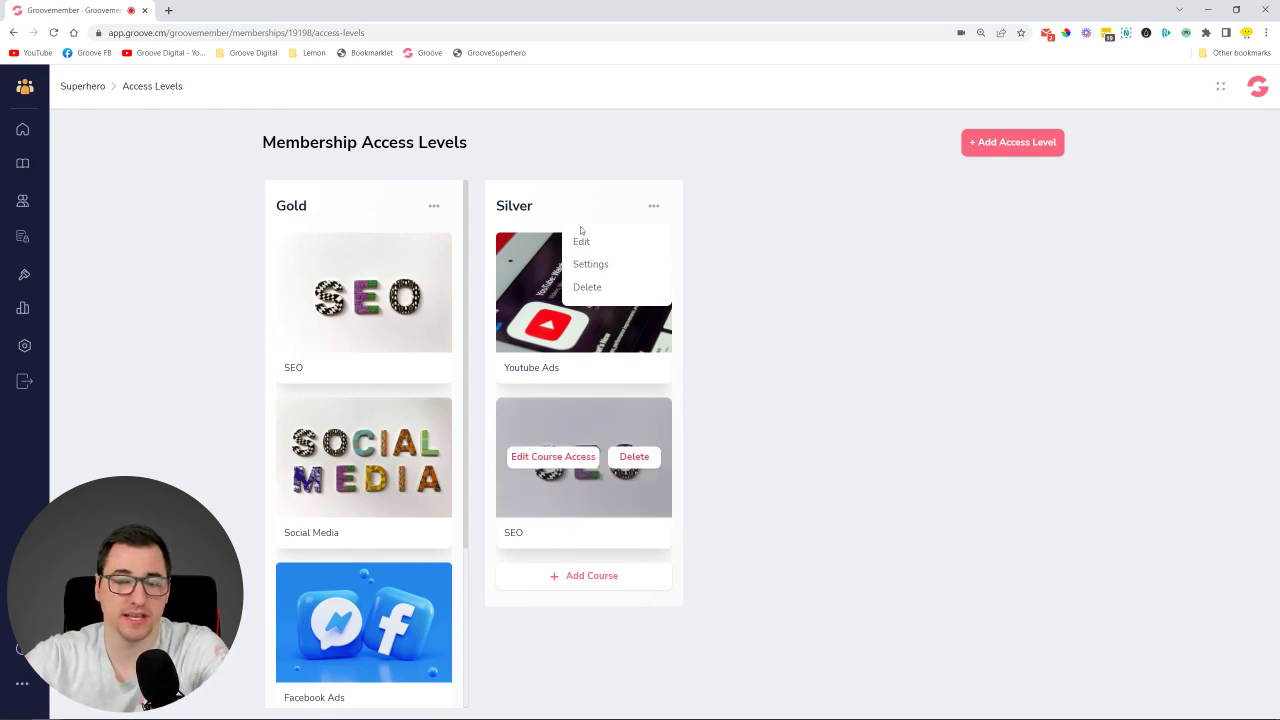
left_click(590, 265)
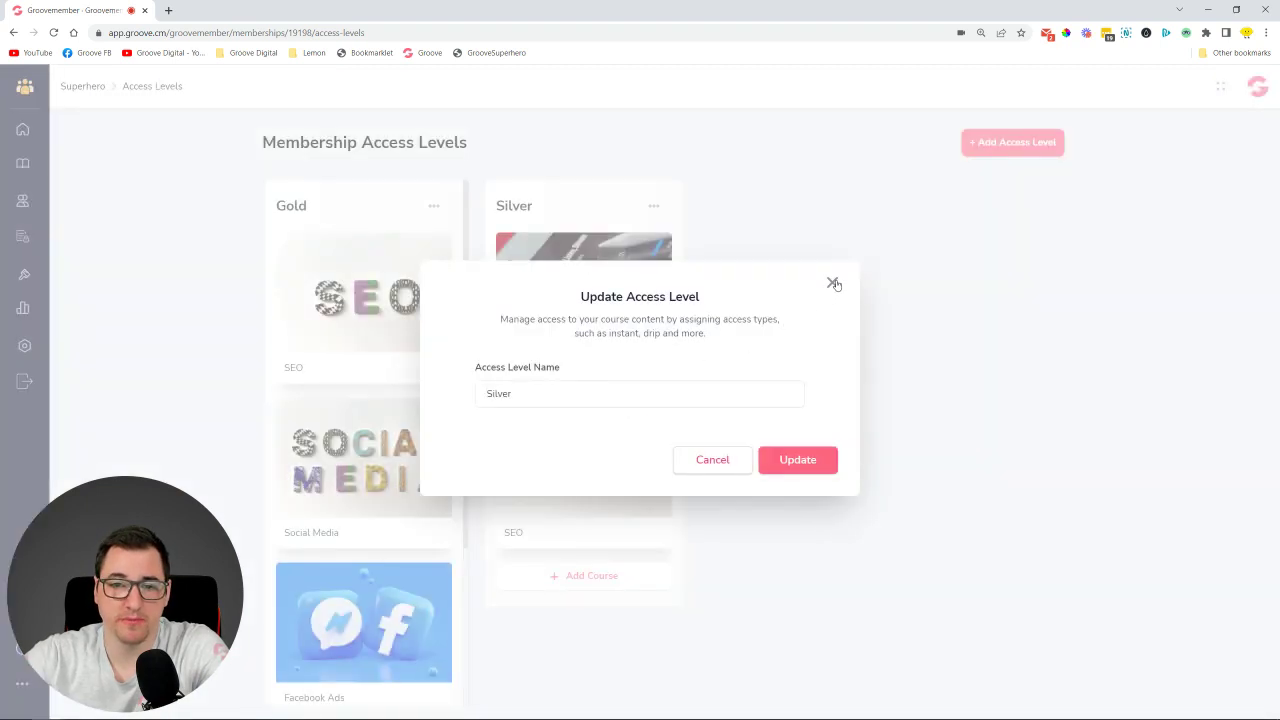
left_click(833, 284)
left_click(653, 206)
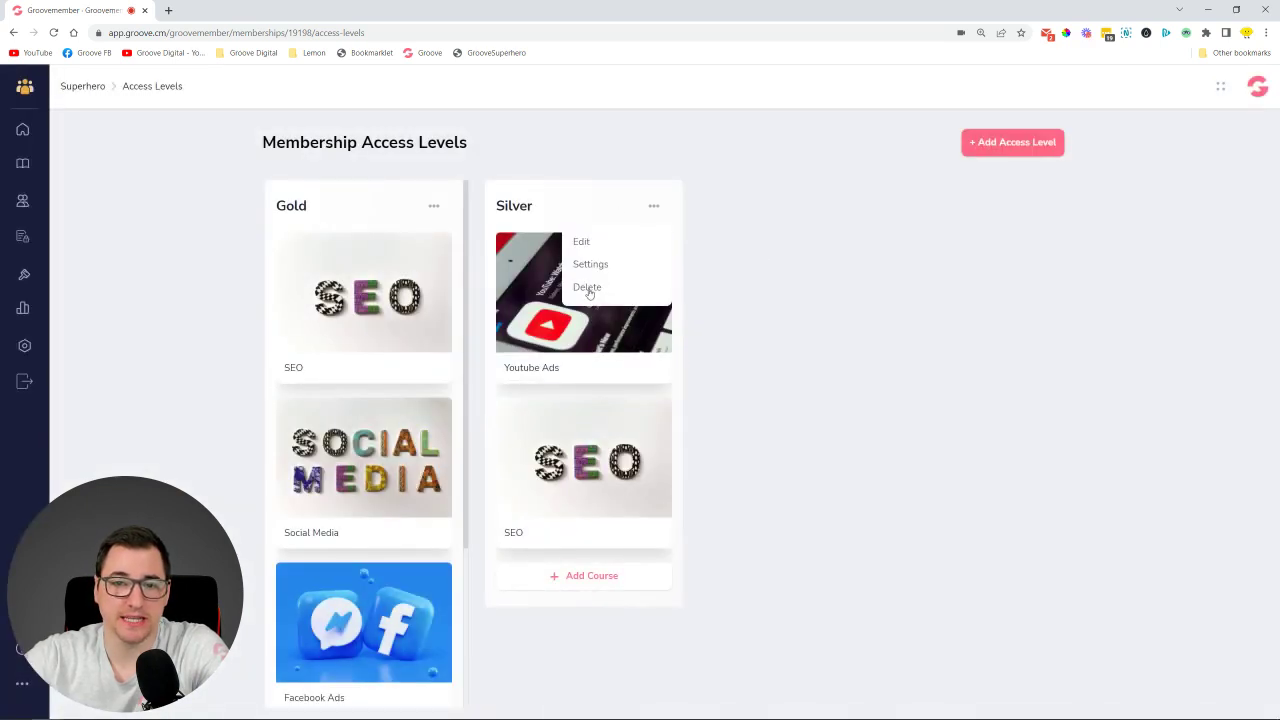
left_click(820, 267)
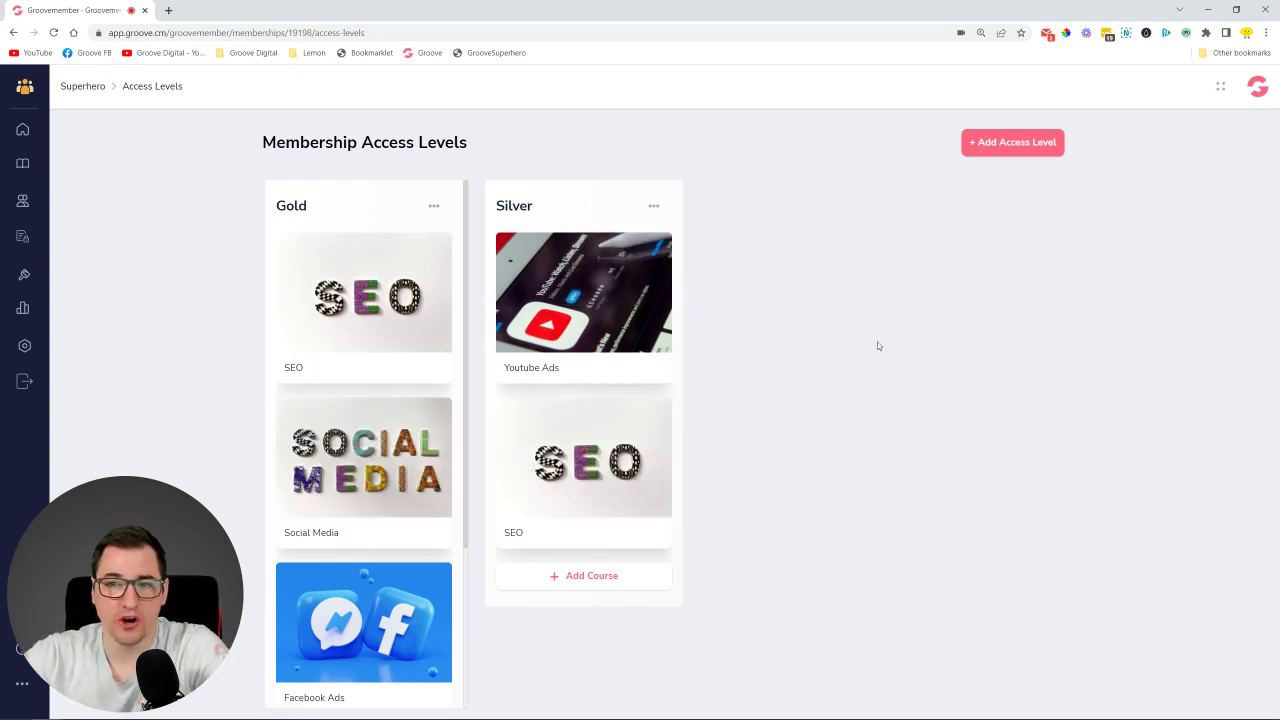
Step: Review the courses included in the Gold access level and compare them with those in Silver
mouse_move(409, 341)
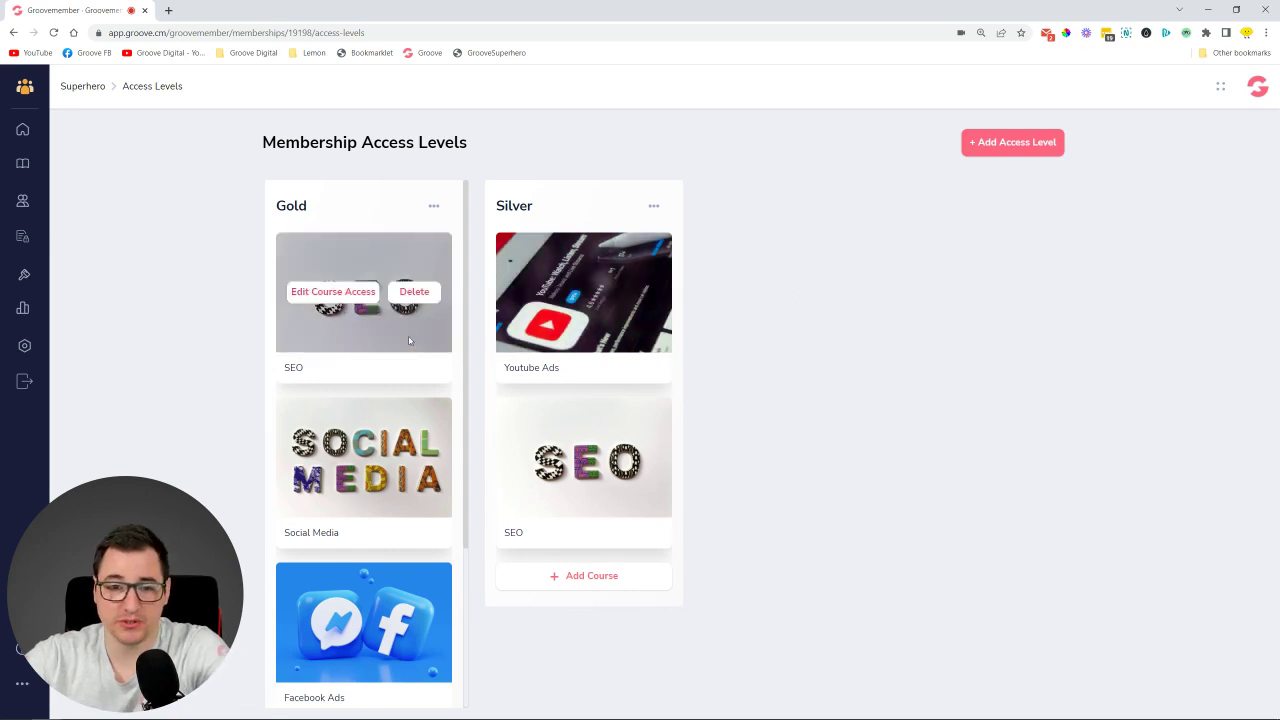
scroll(440, 545, "down", 1)
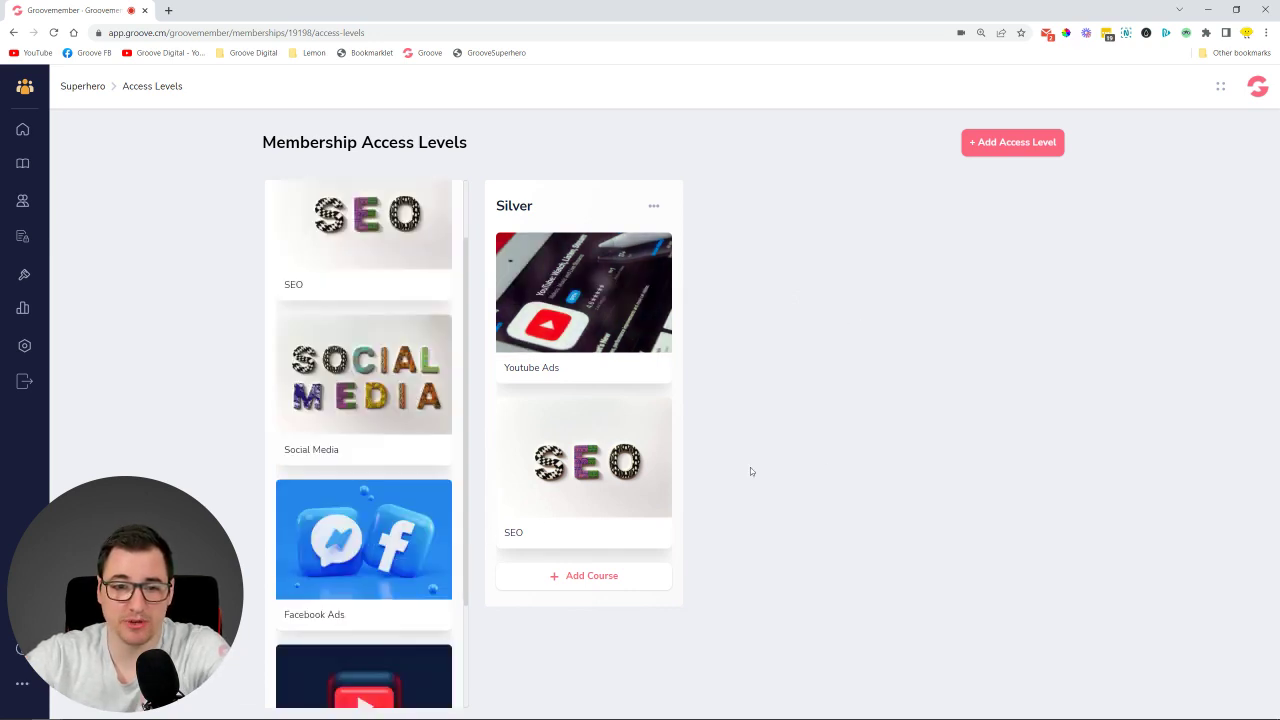
scroll(363, 540, "down", 2)
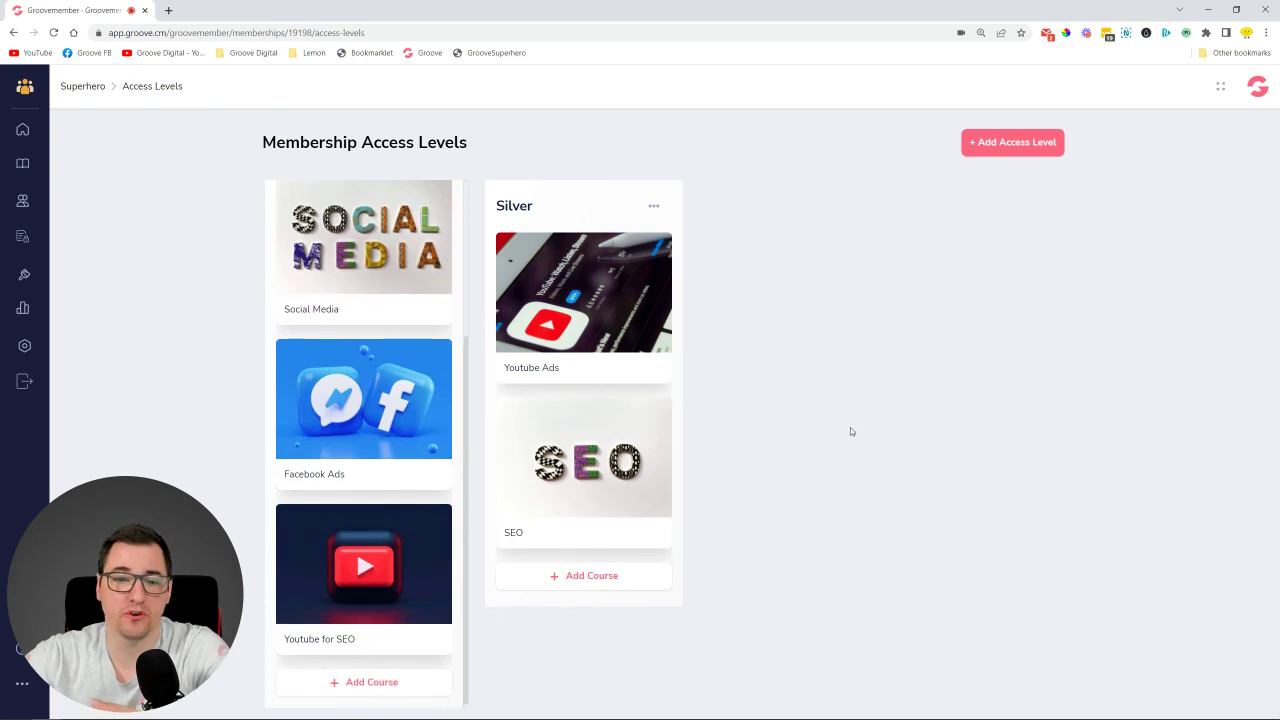
scroll(445, 490, "up", 1)
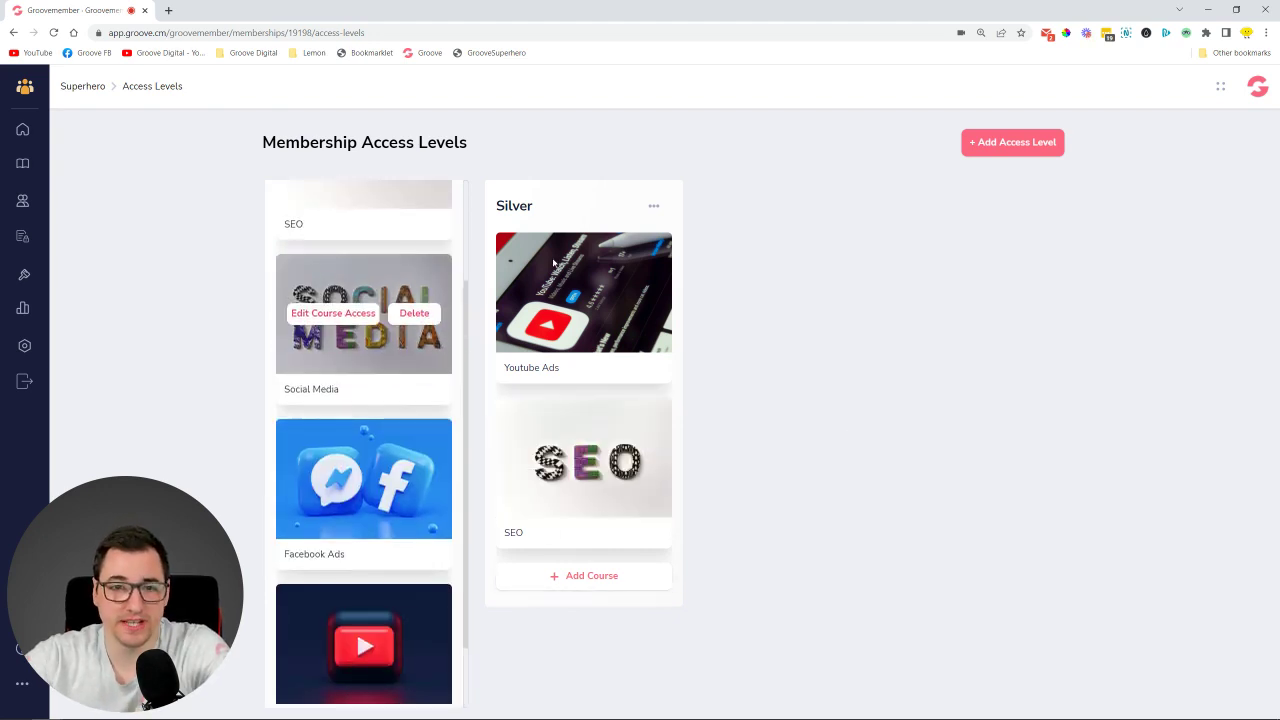
scroll(465, 312, "up", 2)
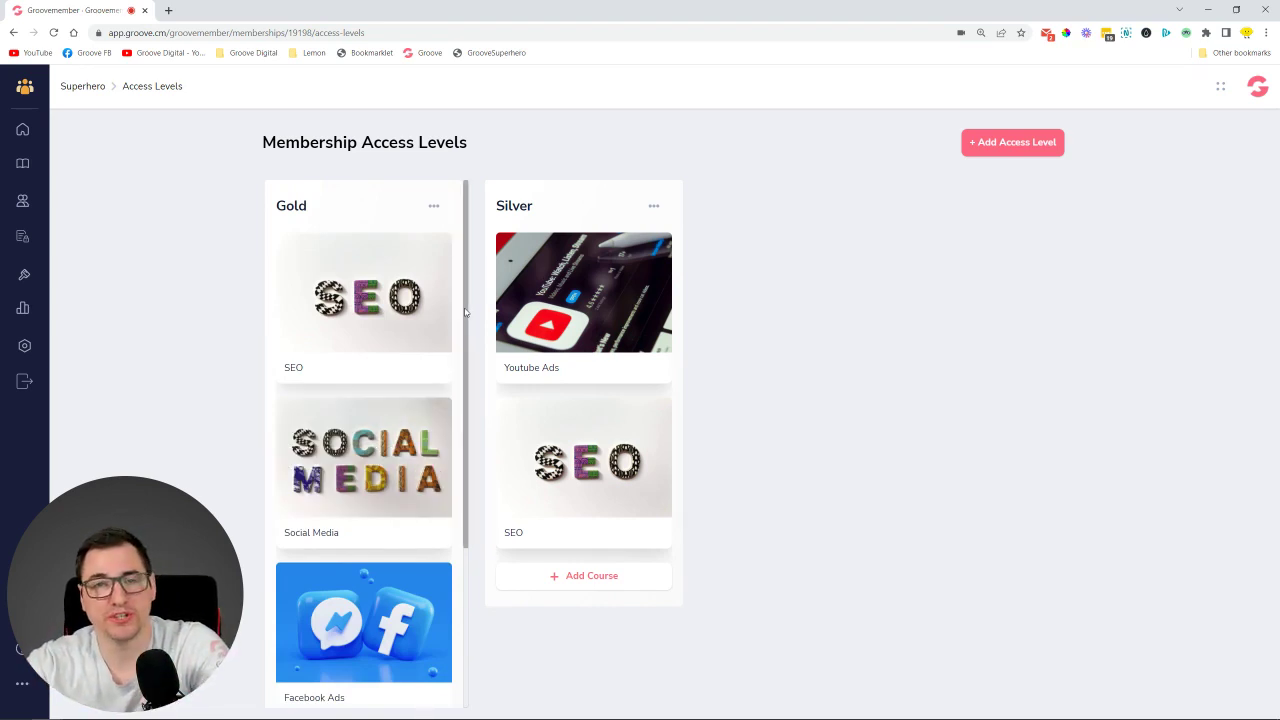
mouse_move(417, 291)
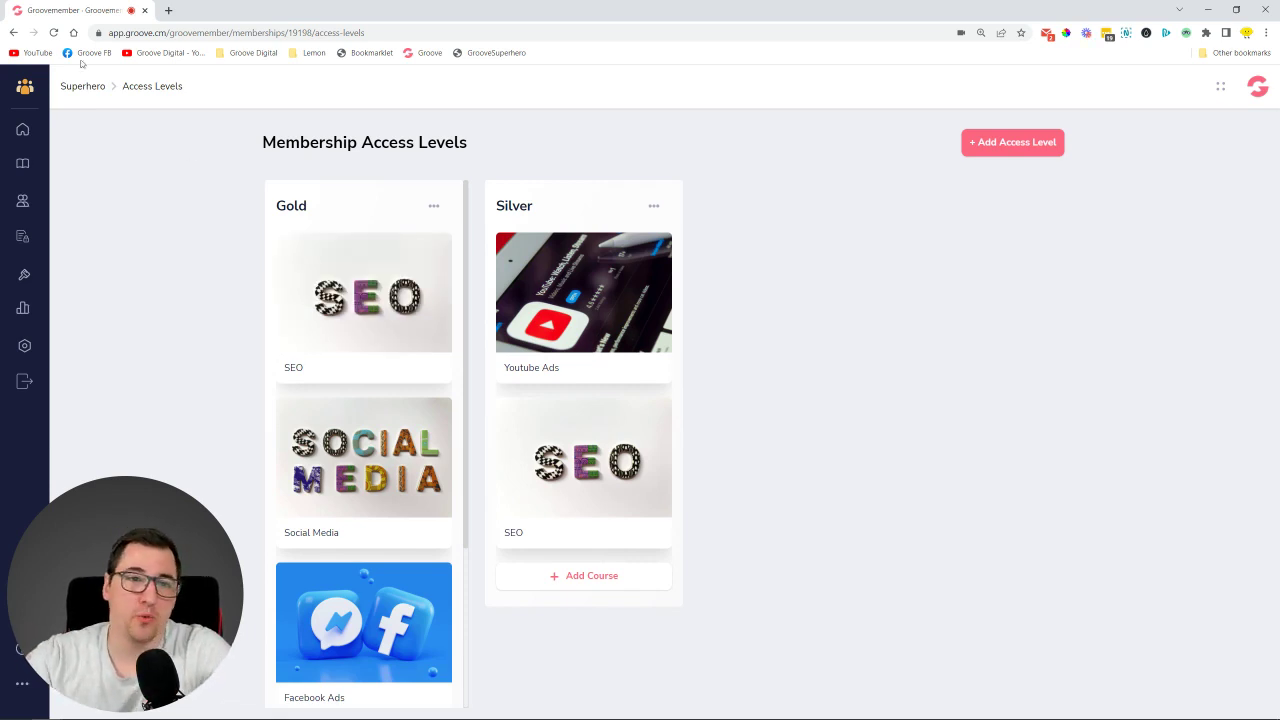
Step: Go to the membership's template choices and open login page Template 2 for customization
left_click(23, 132)
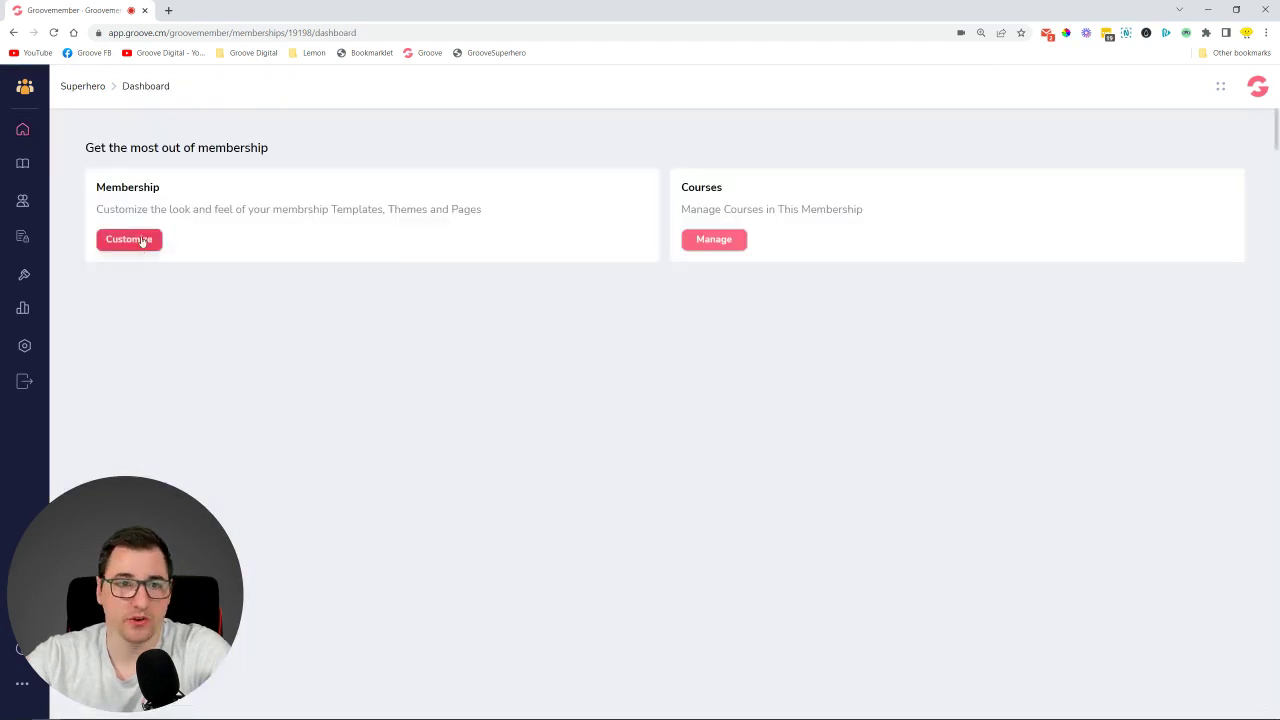
left_click(141, 240)
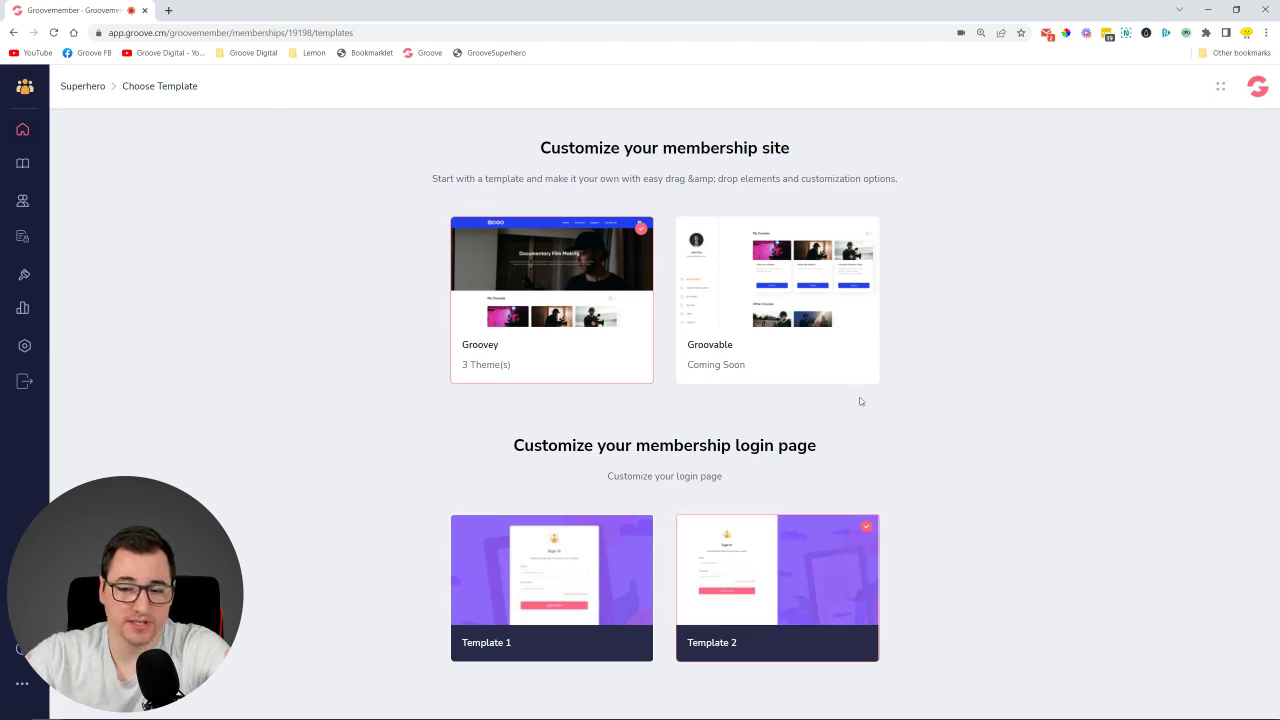
left_click(1266, 32)
left_click(1190, 80)
left_click(425, 52)
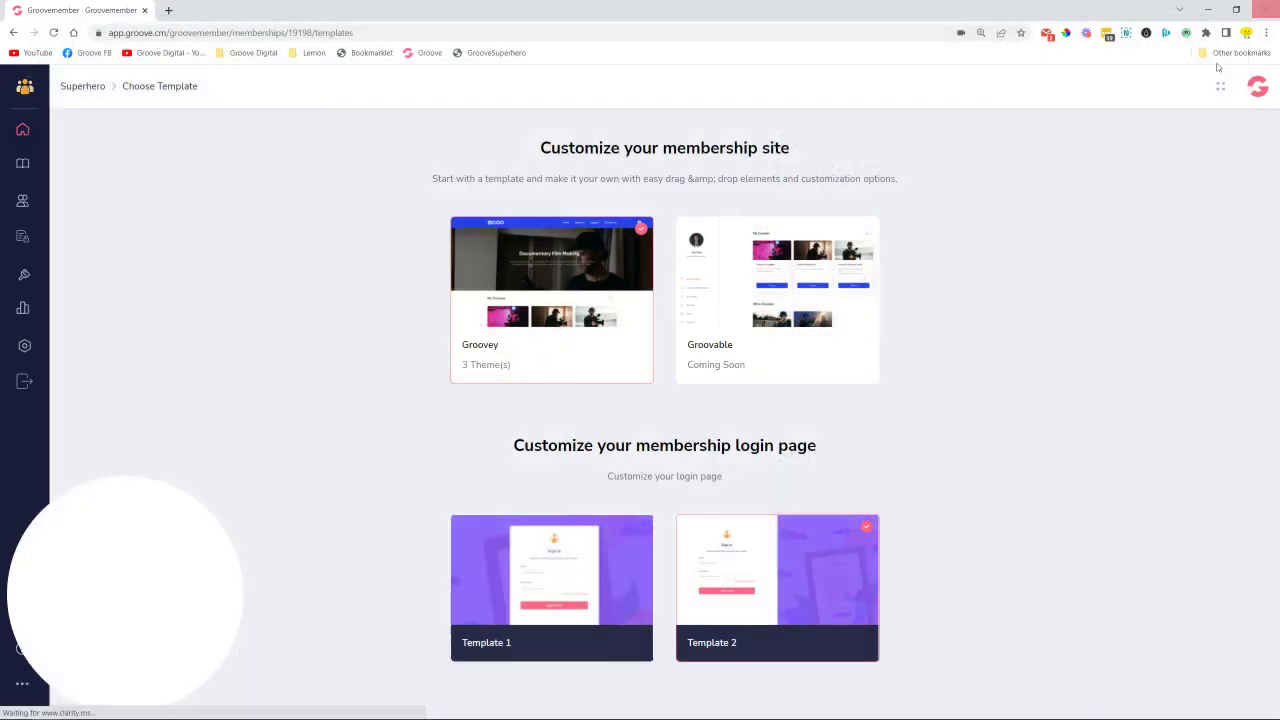
mouse_move(790, 565)
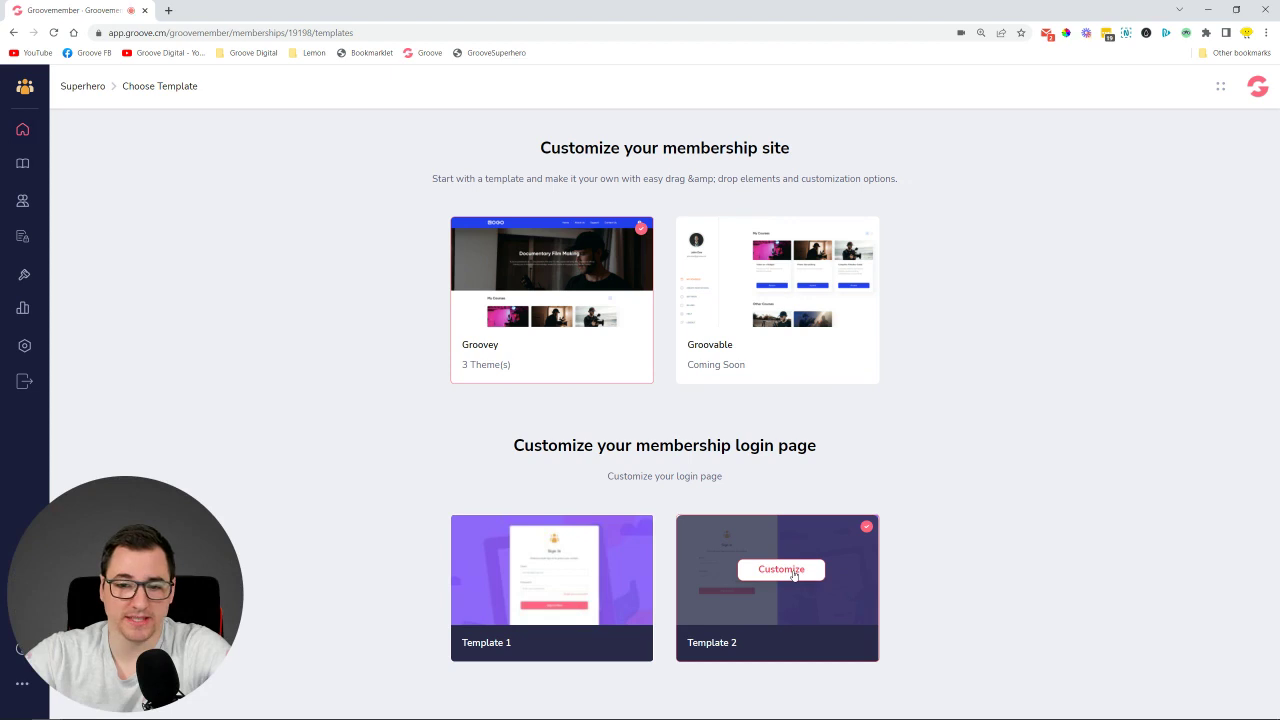
left_click(793, 574)
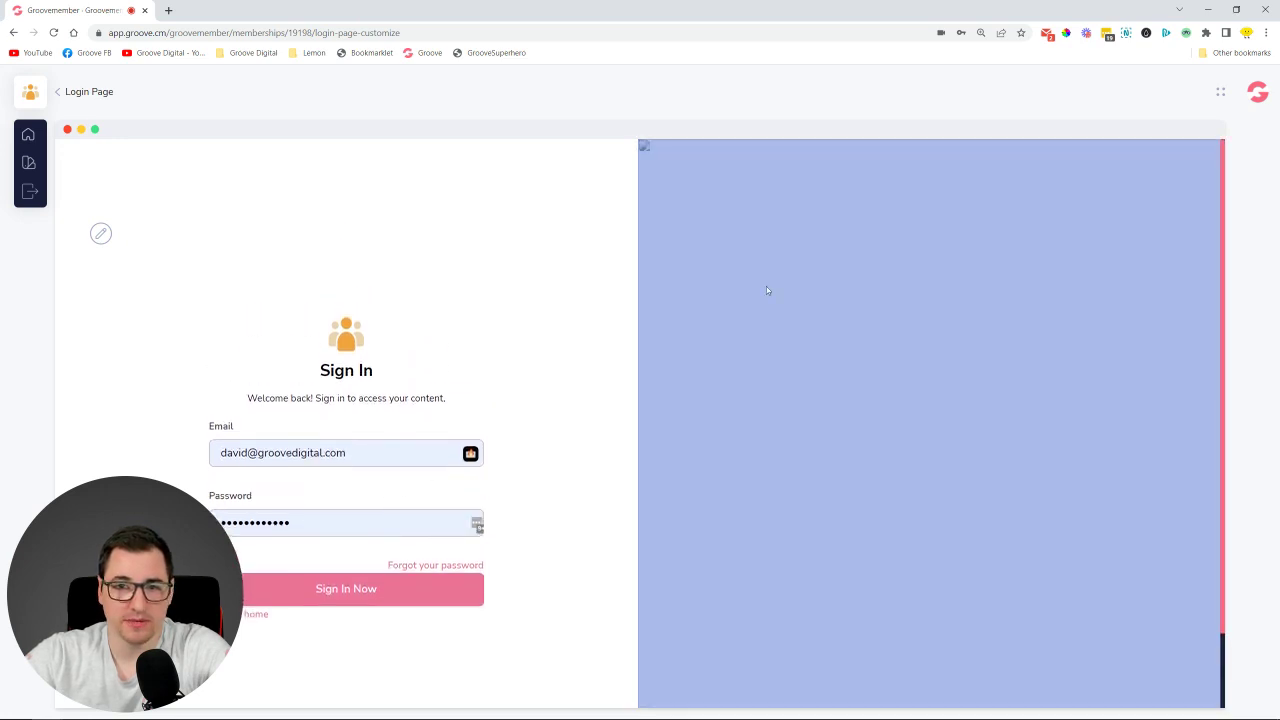
Step: Open the login page's customization settings, review the title and description fields, and set the logo size to 90
left_click(99, 233)
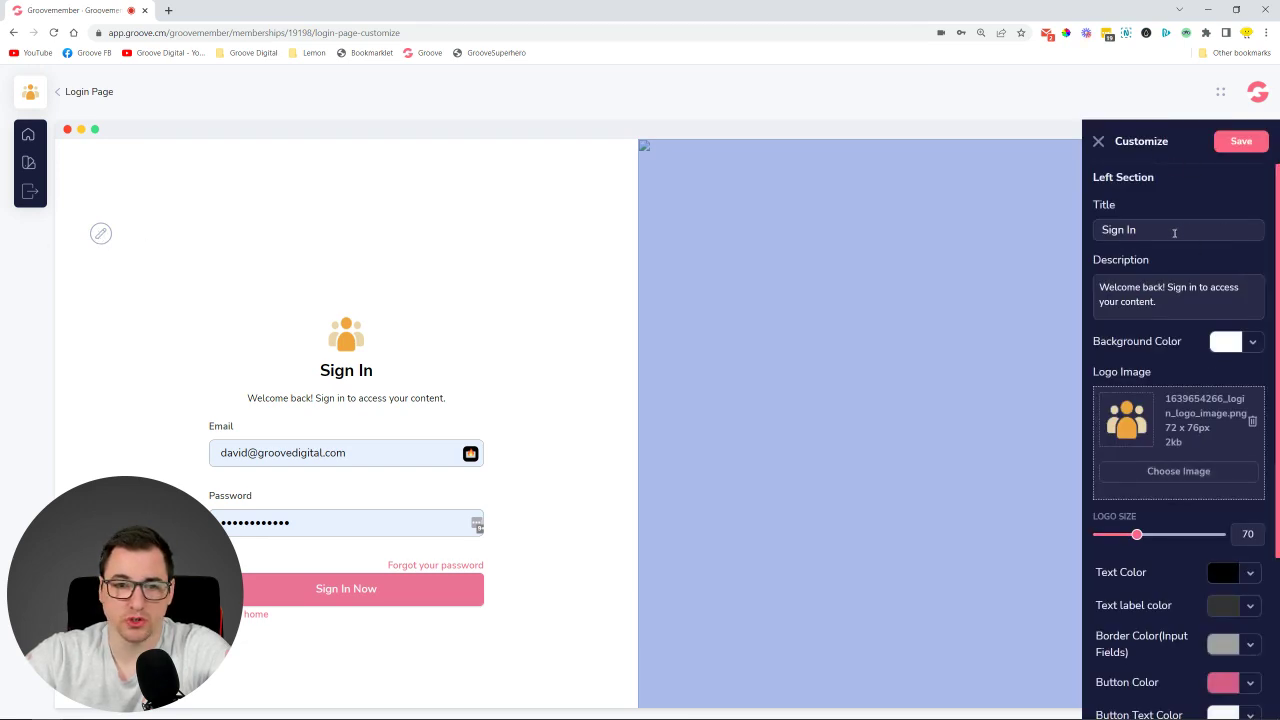
triple_click(1176, 233)
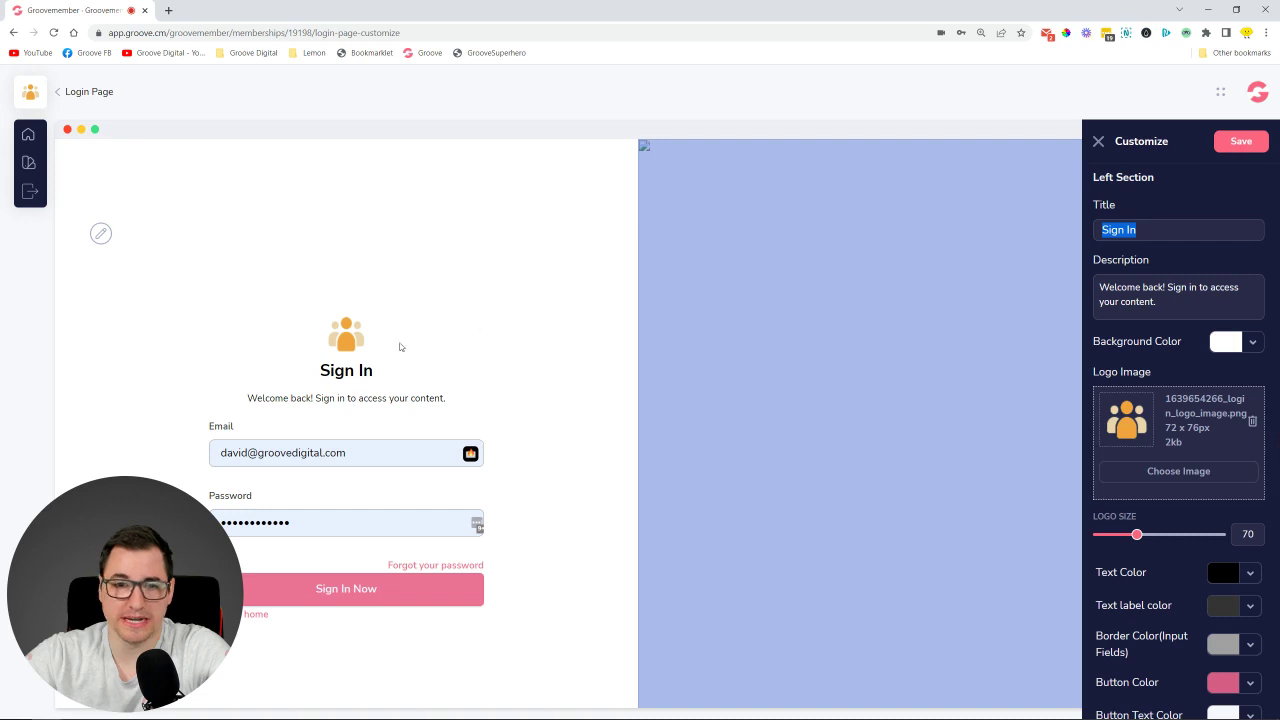
left_click_drag(321, 370, 397, 371)
triple_click(1196, 300)
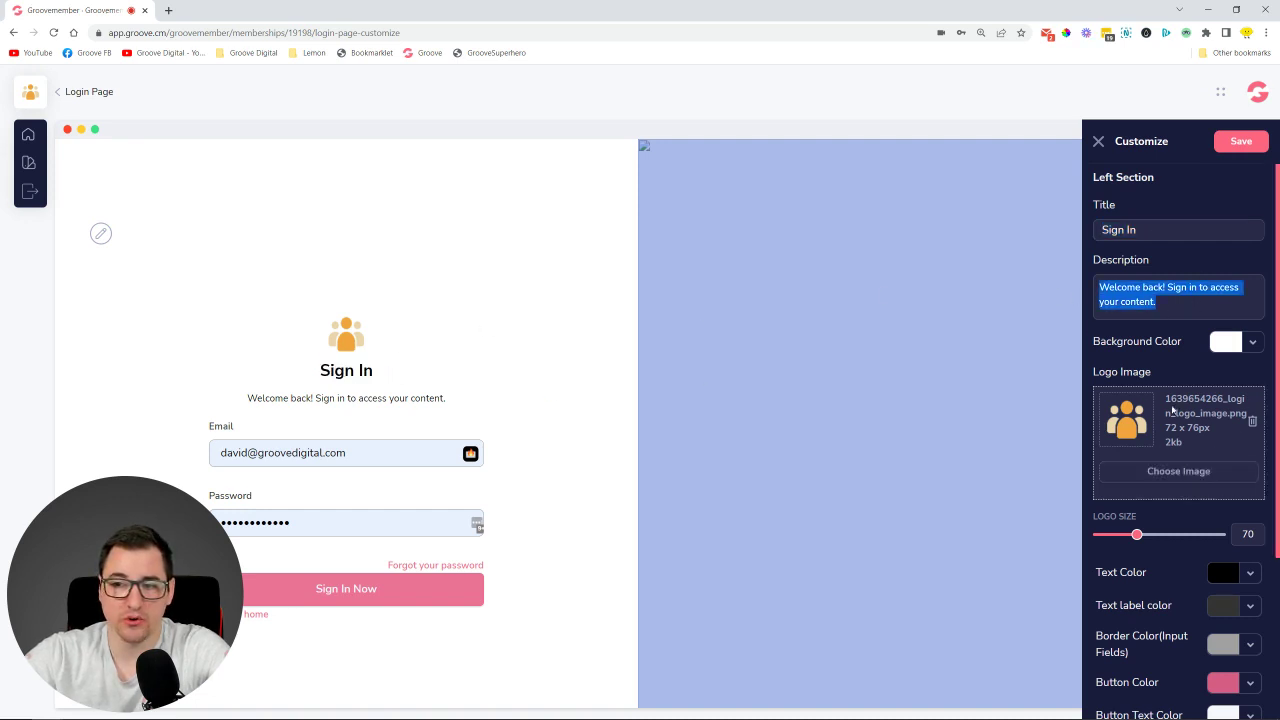
scroll(1146, 427, "down", 3)
mouse_move(1137, 306)
left_mouse_down()
mouse_move(1187, 310)
mouse_move(1134, 310)
mouse_move(1175, 311)
mouse_move(1150, 310)
left_mouse_up()
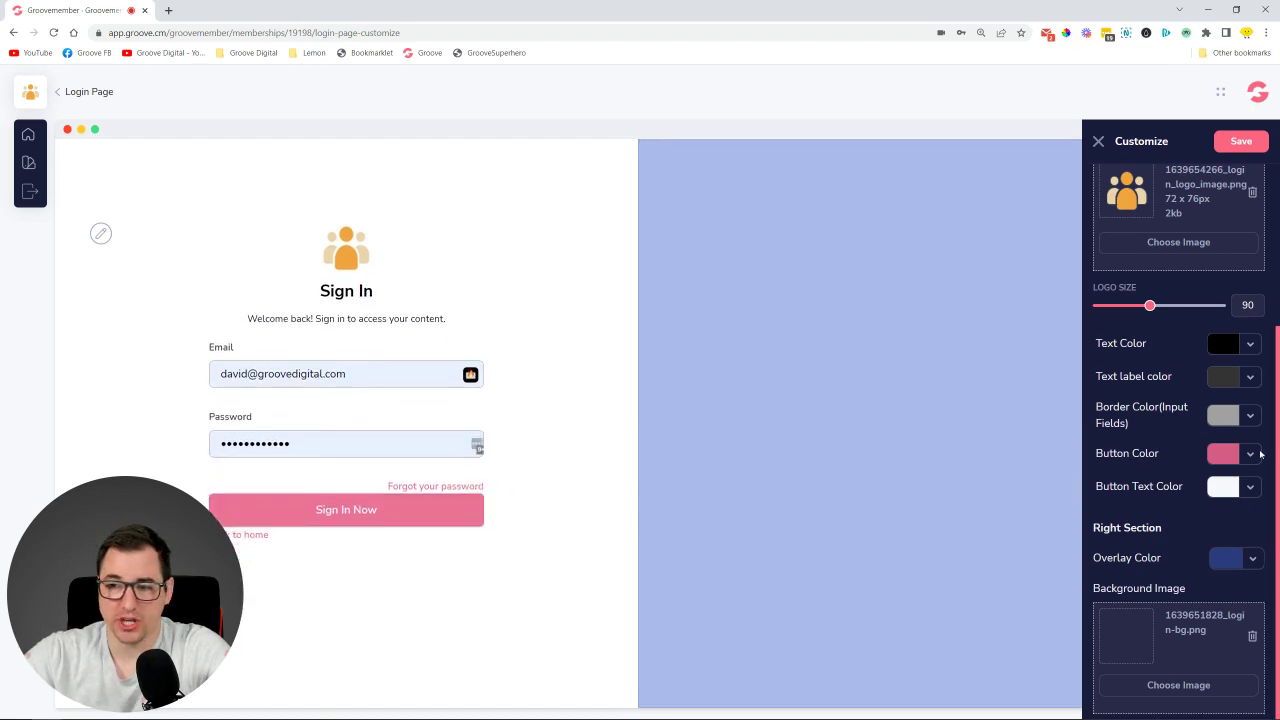
Step: Set the login page's button color to yellow and its button text color to black
left_click(1250, 454)
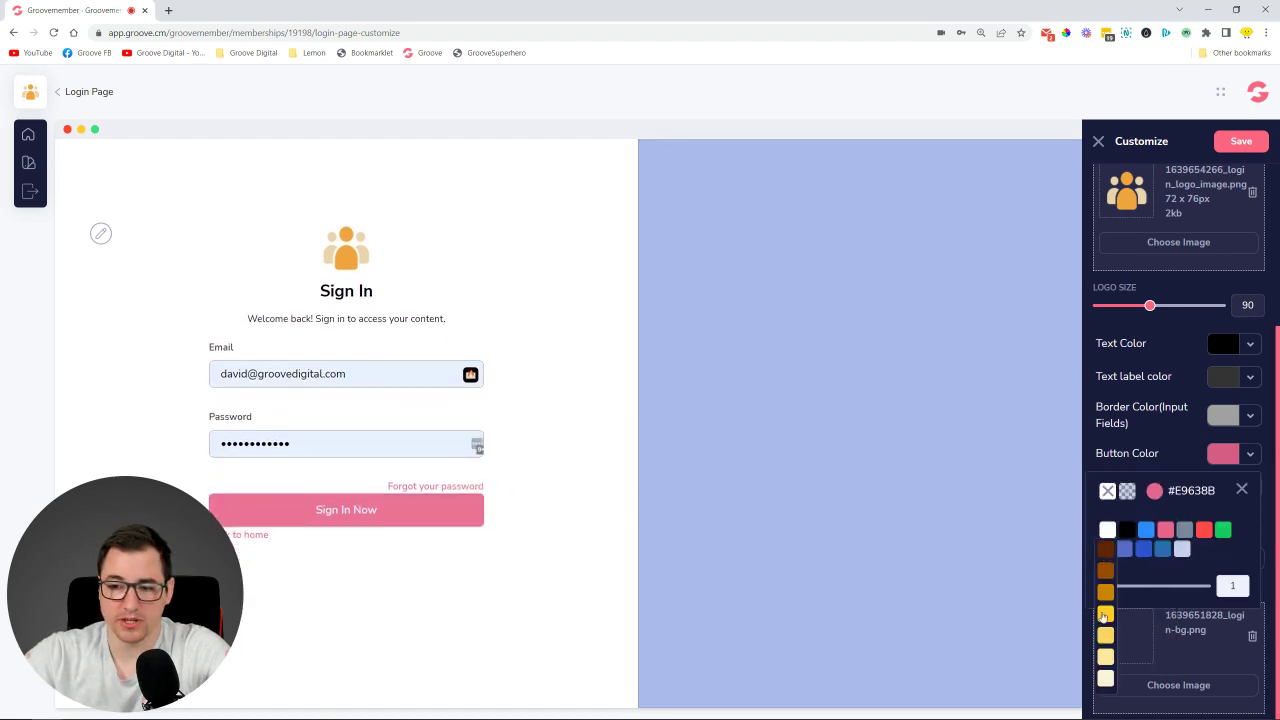
left_click(1103, 618)
left_click(1242, 490)
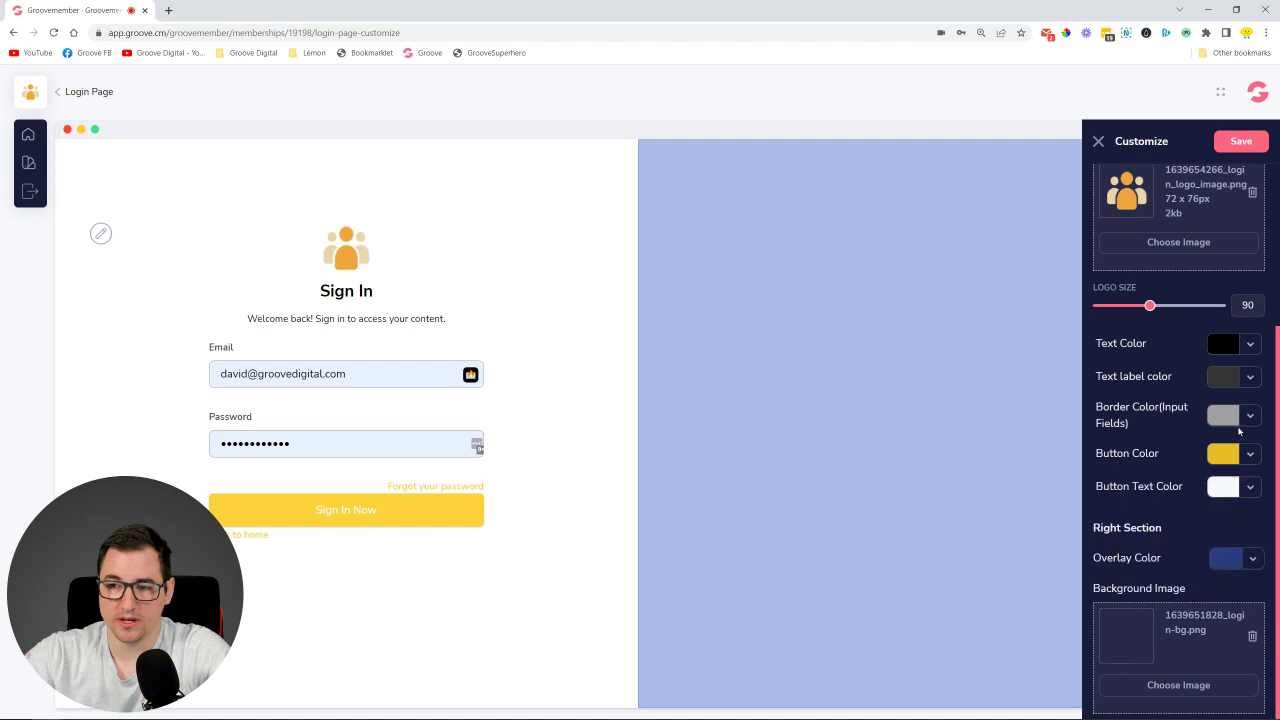
left_click(1250, 487)
left_click(1126, 562)
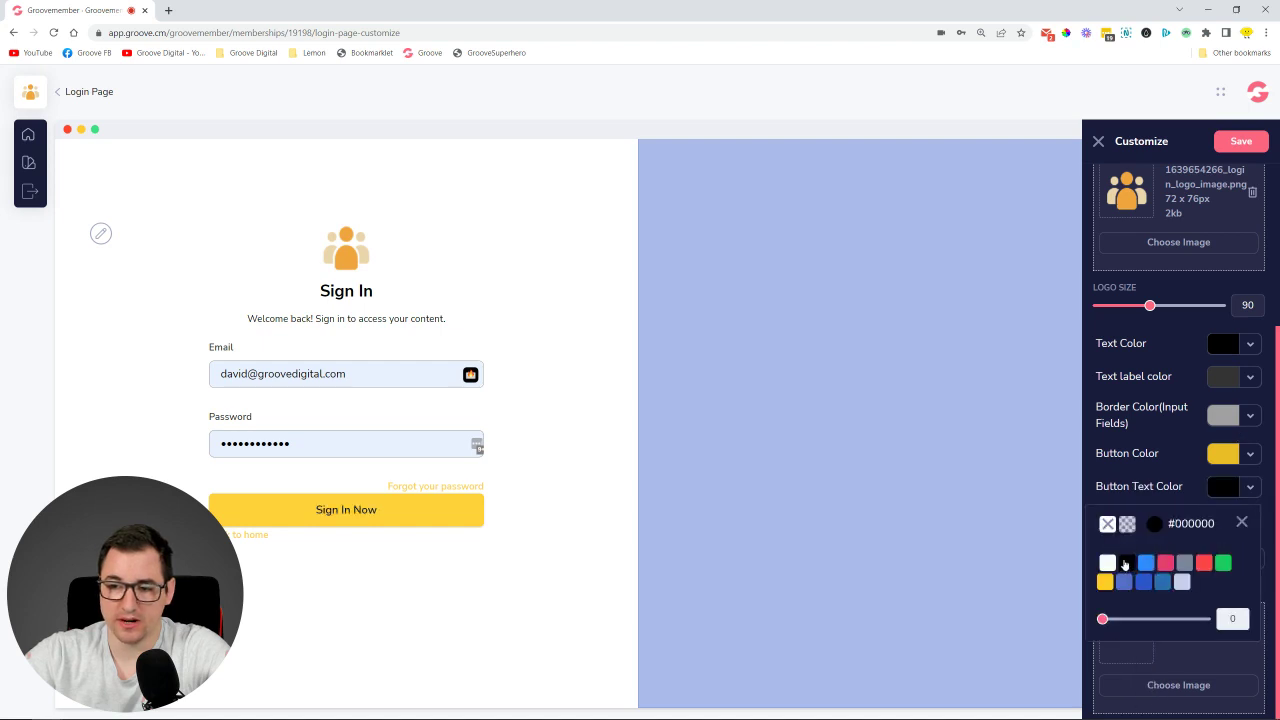
left_click(1242, 522)
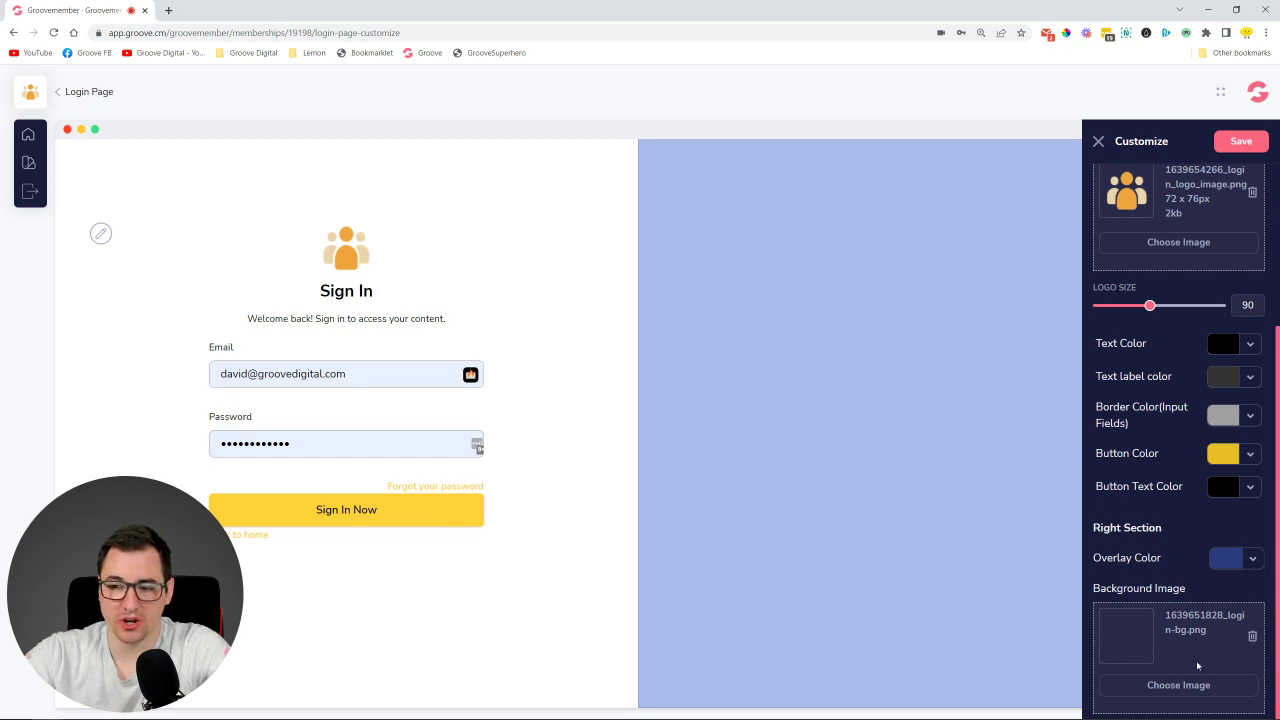
Step: Replace the right section's background image with the library photo of the child in a green cap
left_click(1252, 638)
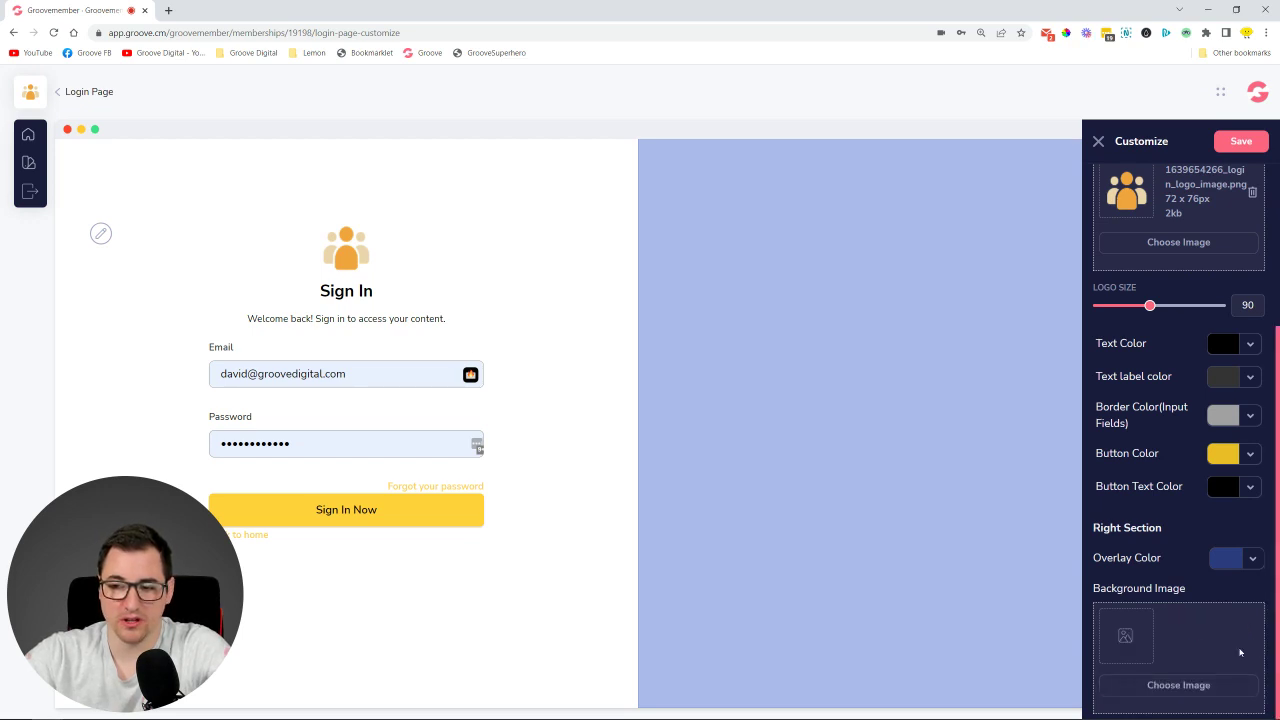
left_click(1186, 686)
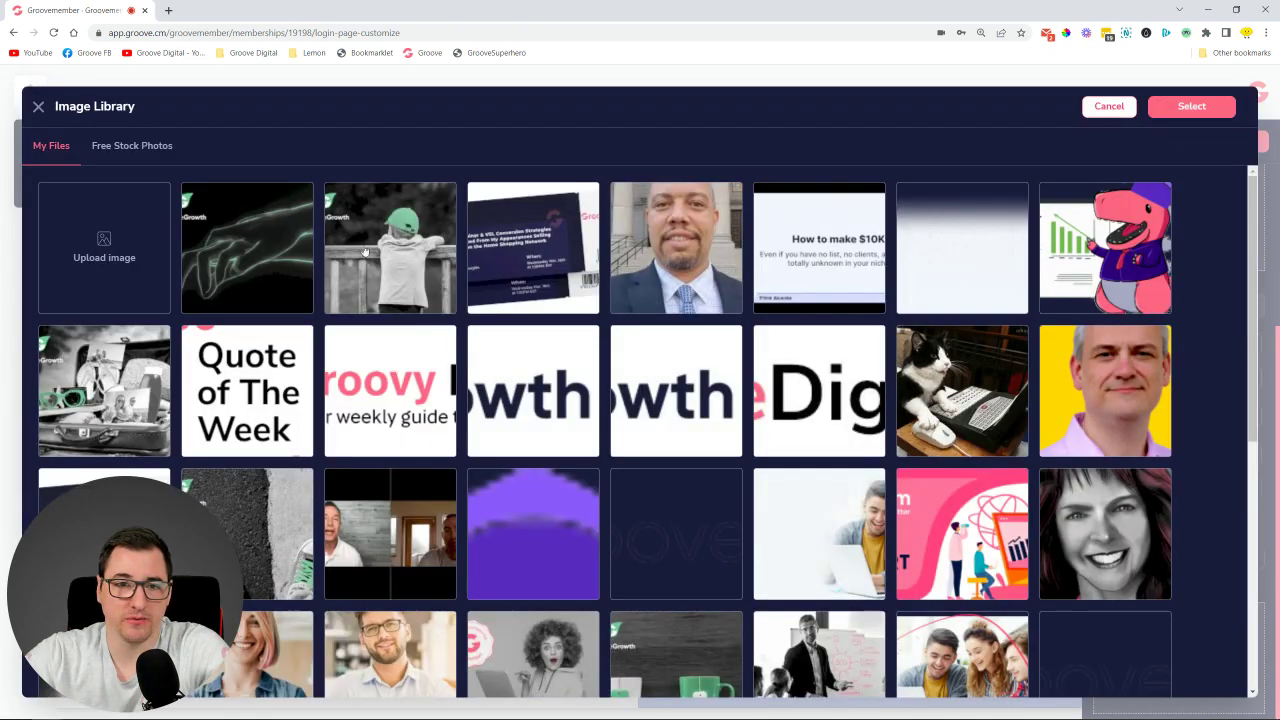
left_click(372, 248)
left_click(1192, 106)
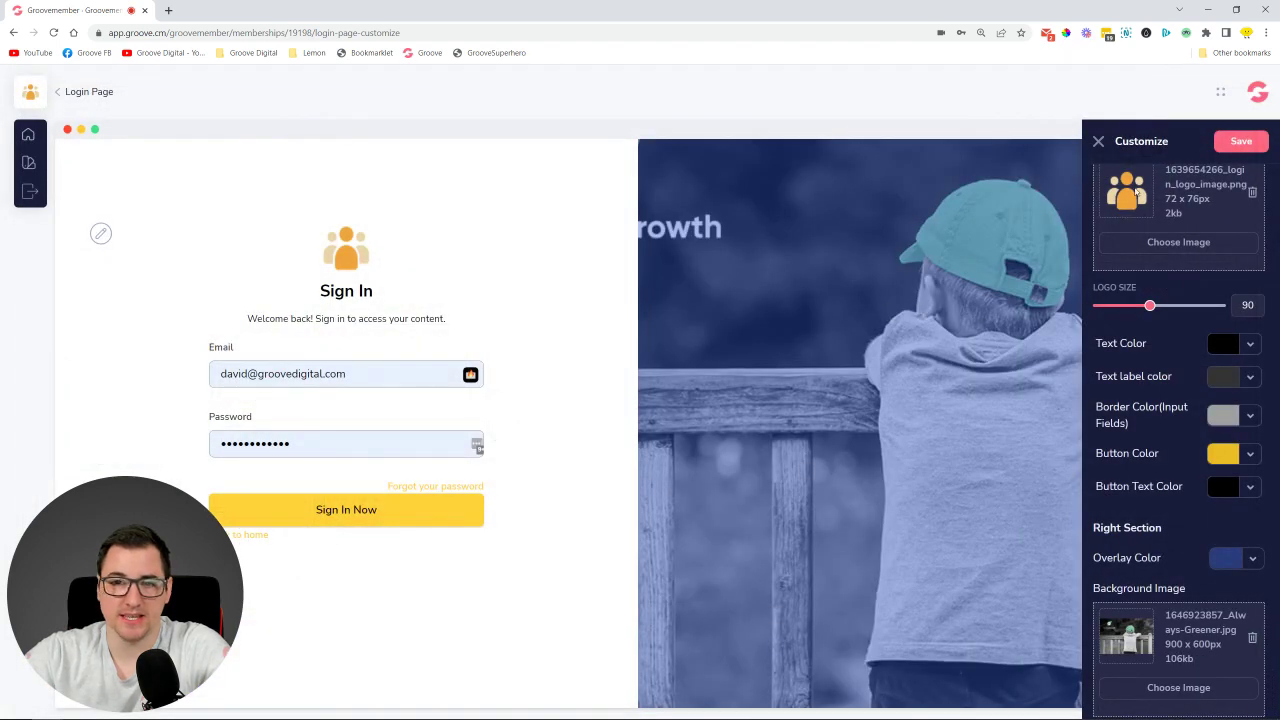
Step: Set the right section's overlay color to yellow #FFCC24 with an opacity setting of 5, and save the login page
left_click(1250, 558)
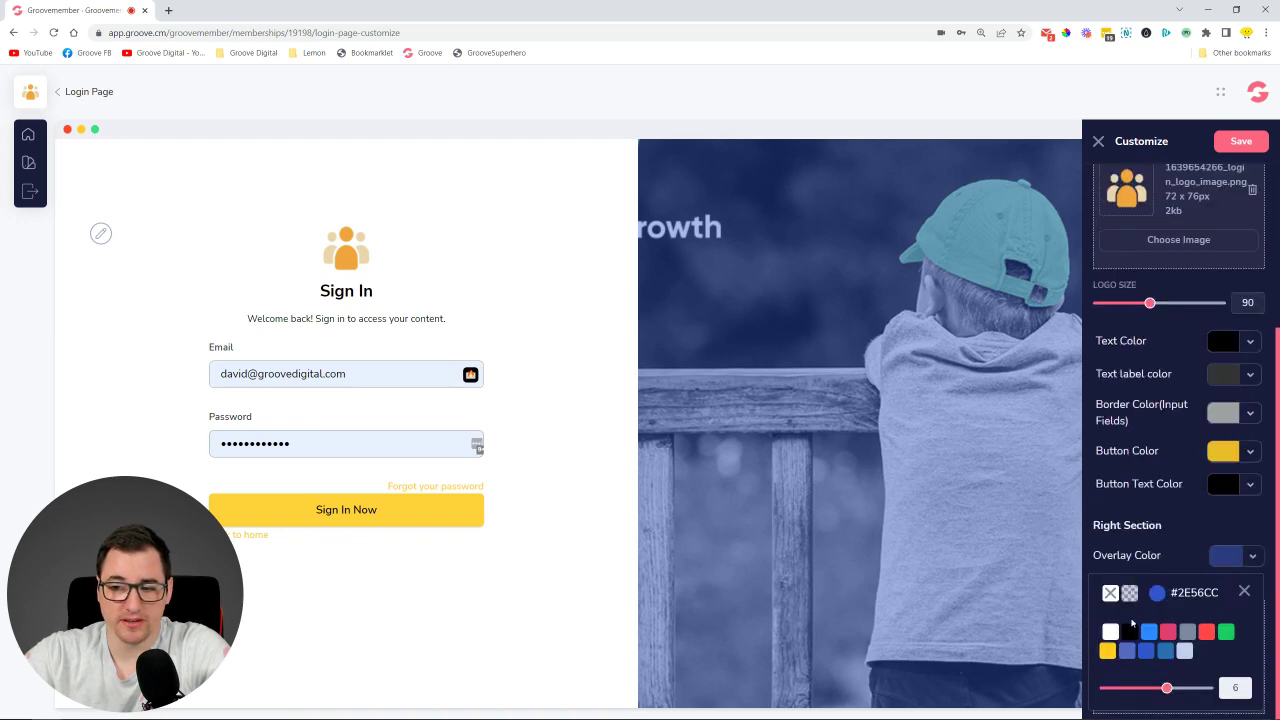
left_click(1130, 631)
mouse_move(1113, 651)
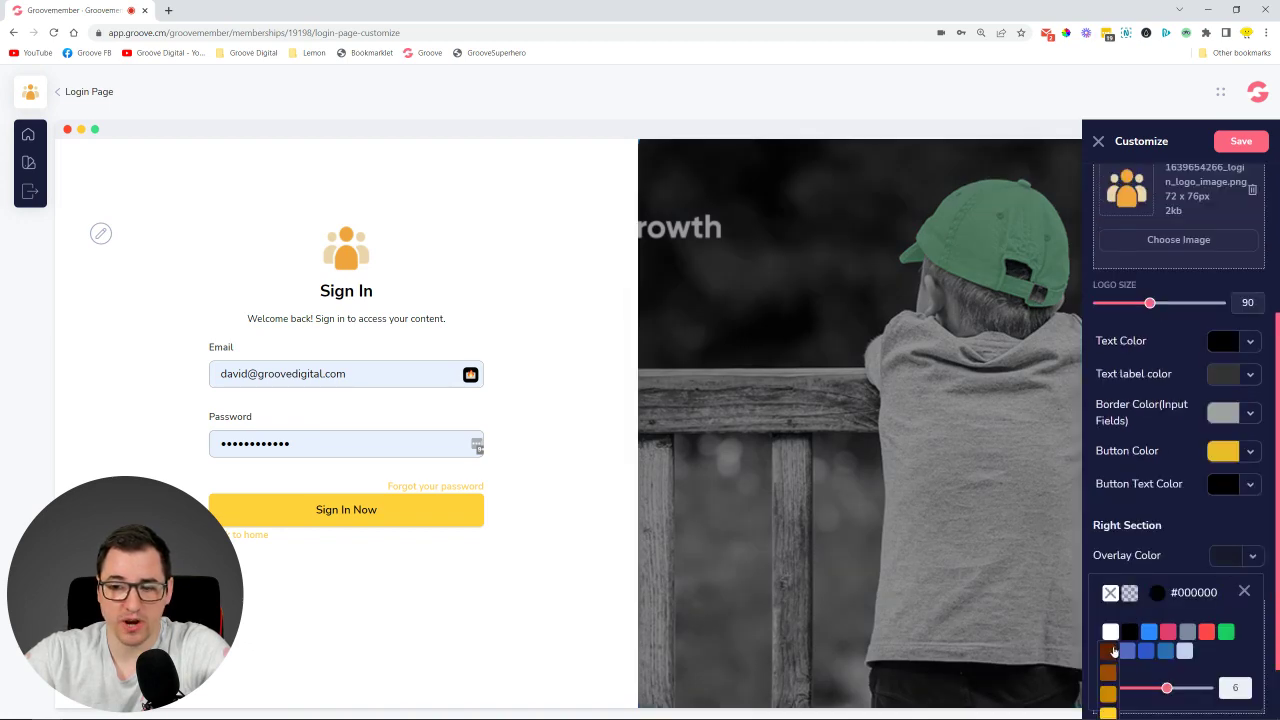
left_click(1107, 709)
mouse_move(1166, 688)
left_mouse_down()
mouse_move(1123, 689)
mouse_move(1156, 689)
left_mouse_up()
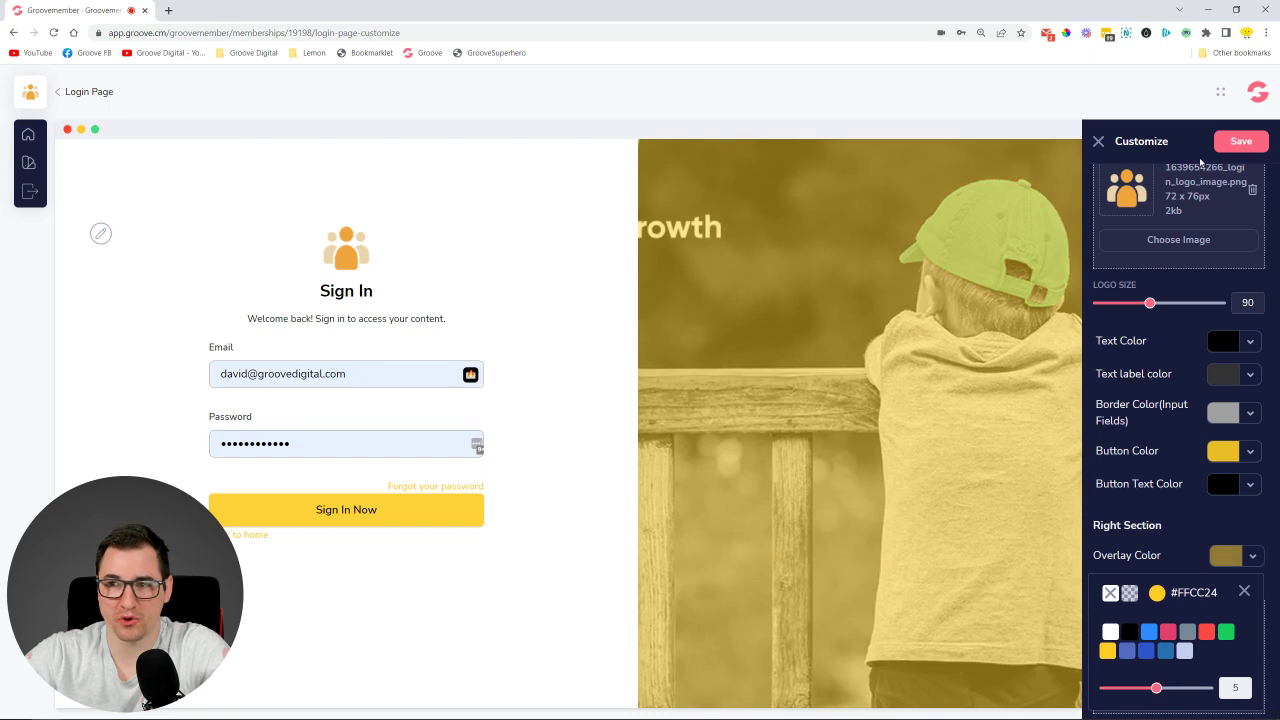
left_click(1234, 143)
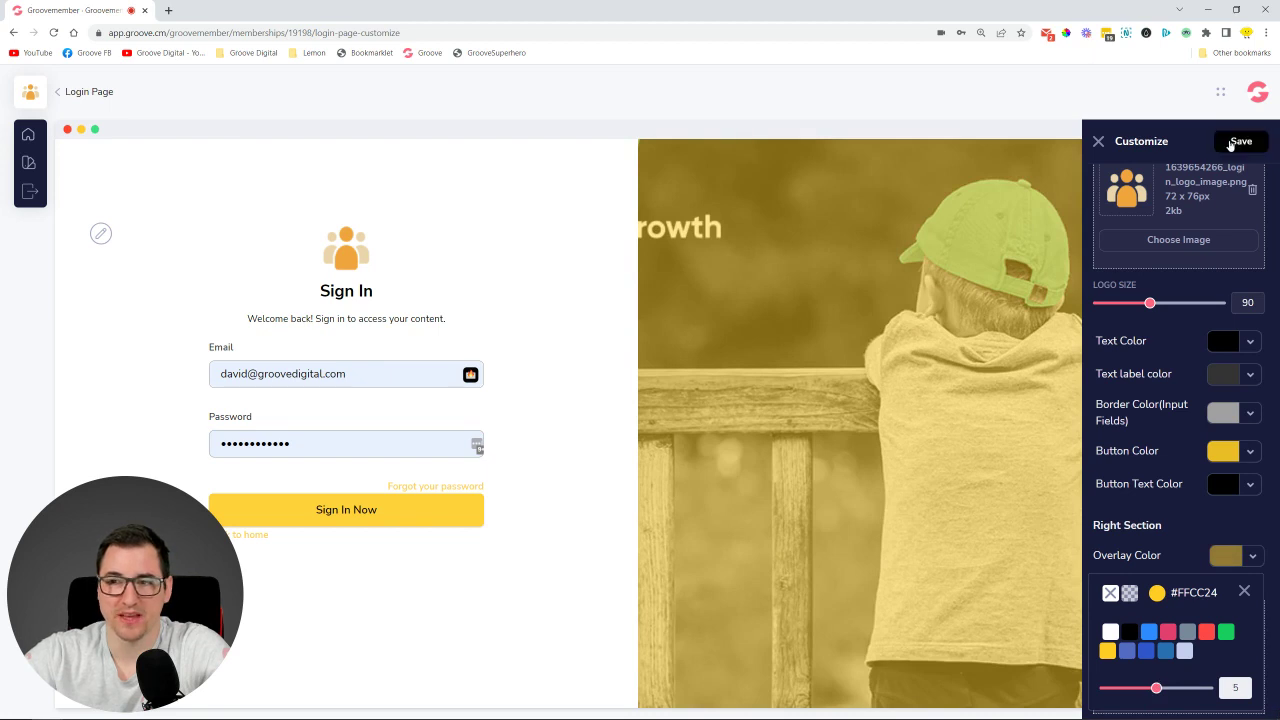
left_click(1097, 143)
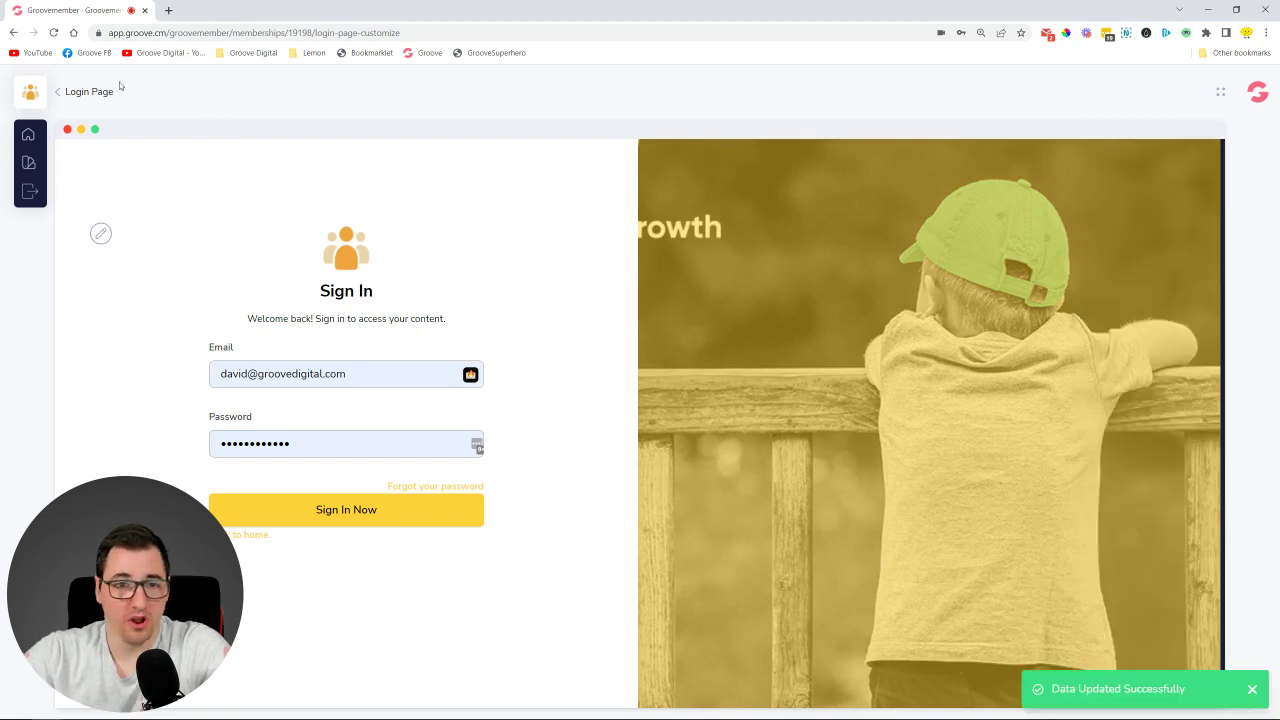
Step: Return to the template choices and open the Groovey site template's header navigation settings
left_click(61, 91)
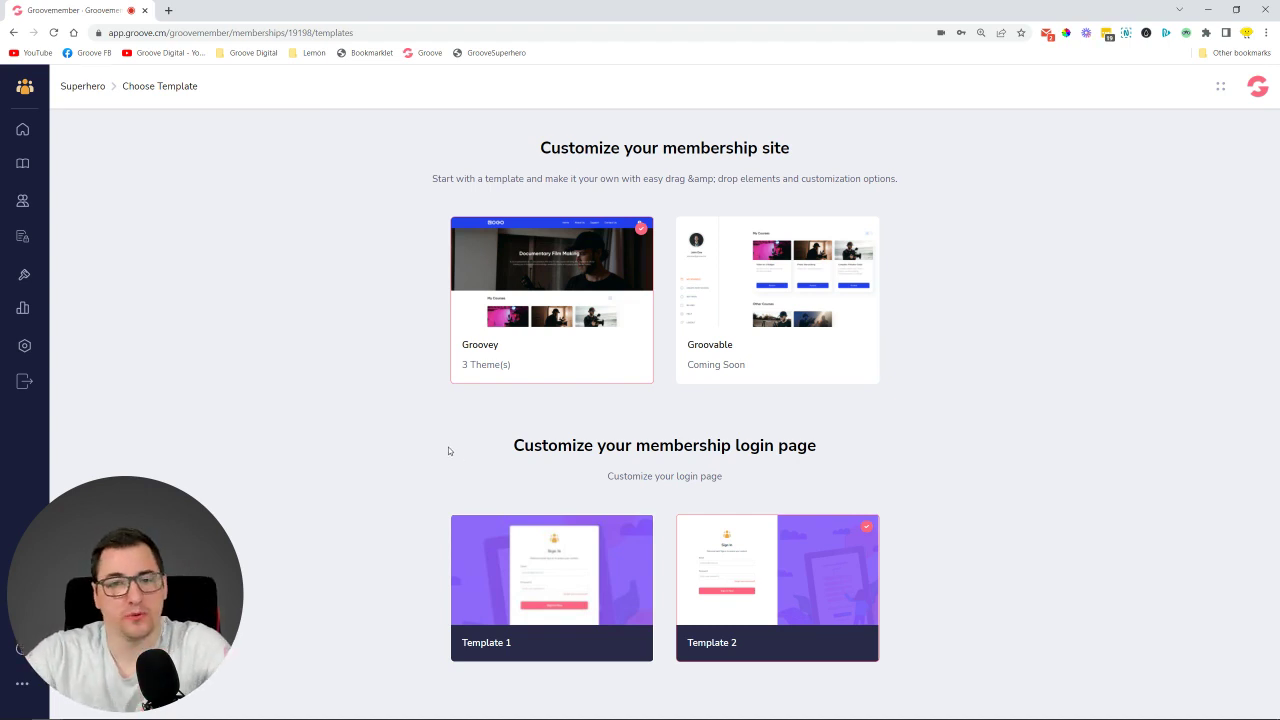
left_click(577, 277)
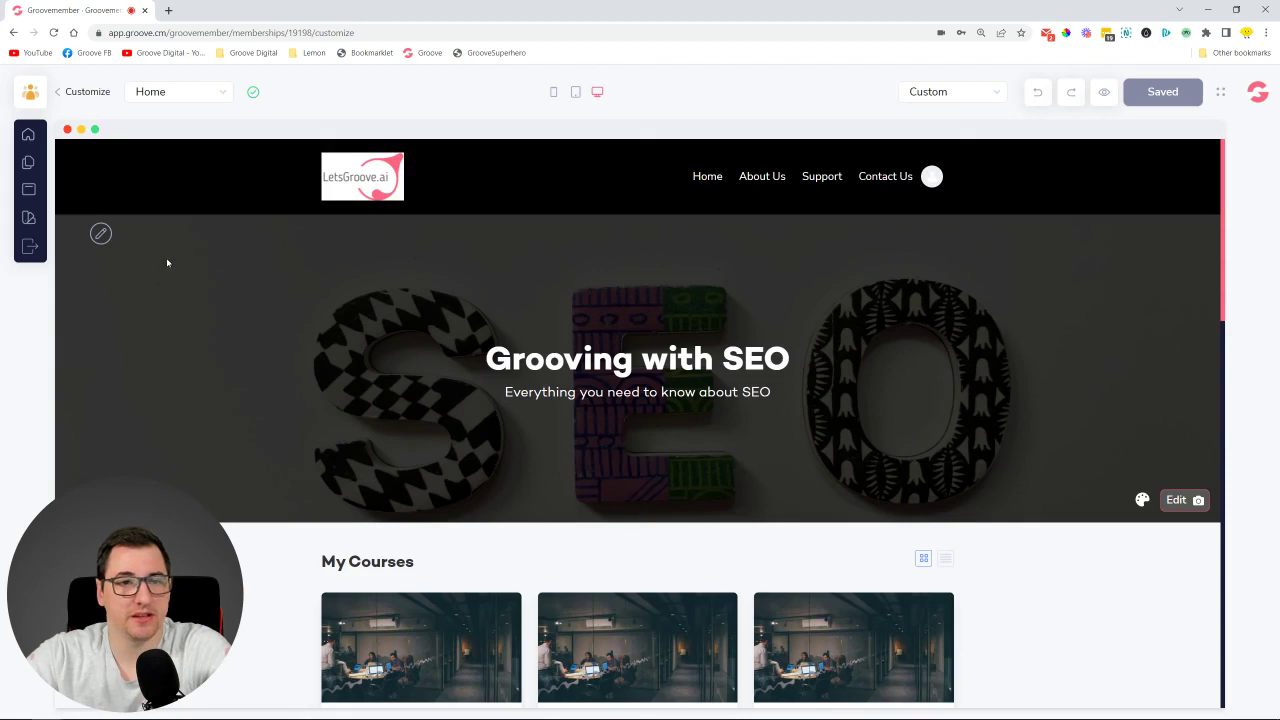
left_click(30, 192)
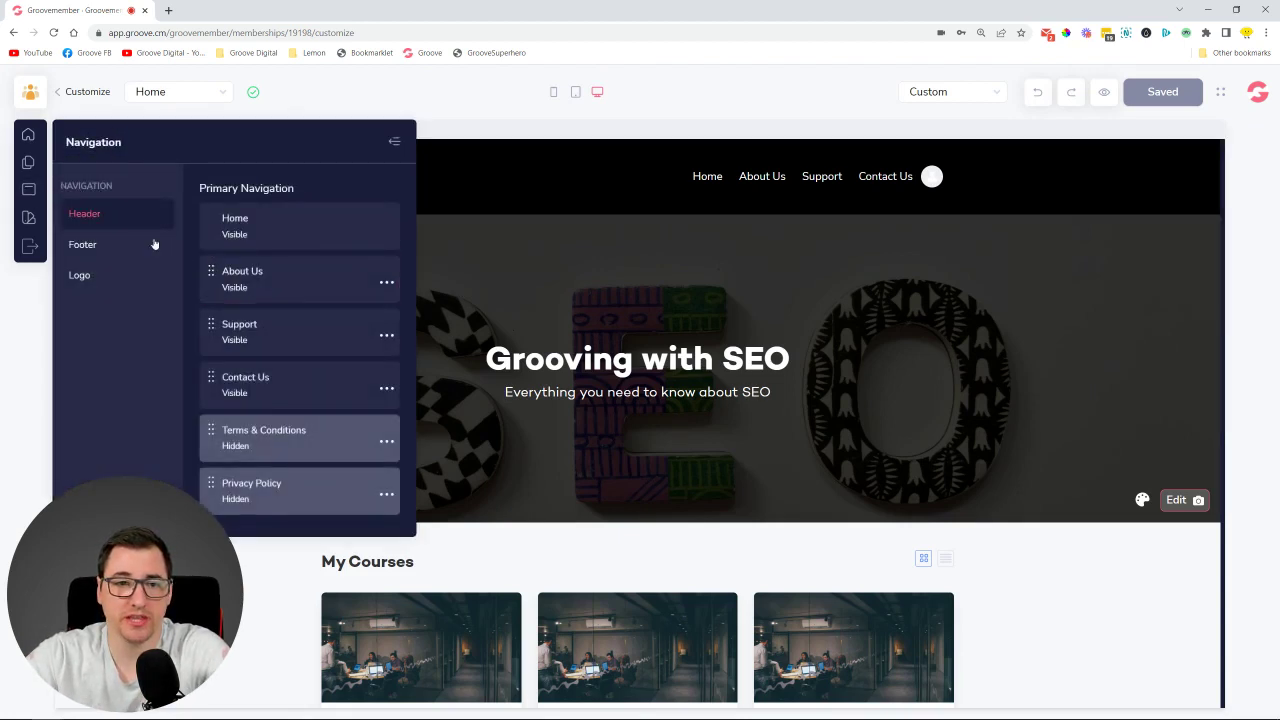
Step: Try placing Contact Us directly after Home in the header navigation, and move it back below Support
mouse_move(212, 272)
left_mouse_down()
mouse_move(209, 338)
mouse_move(210, 275)
left_mouse_up()
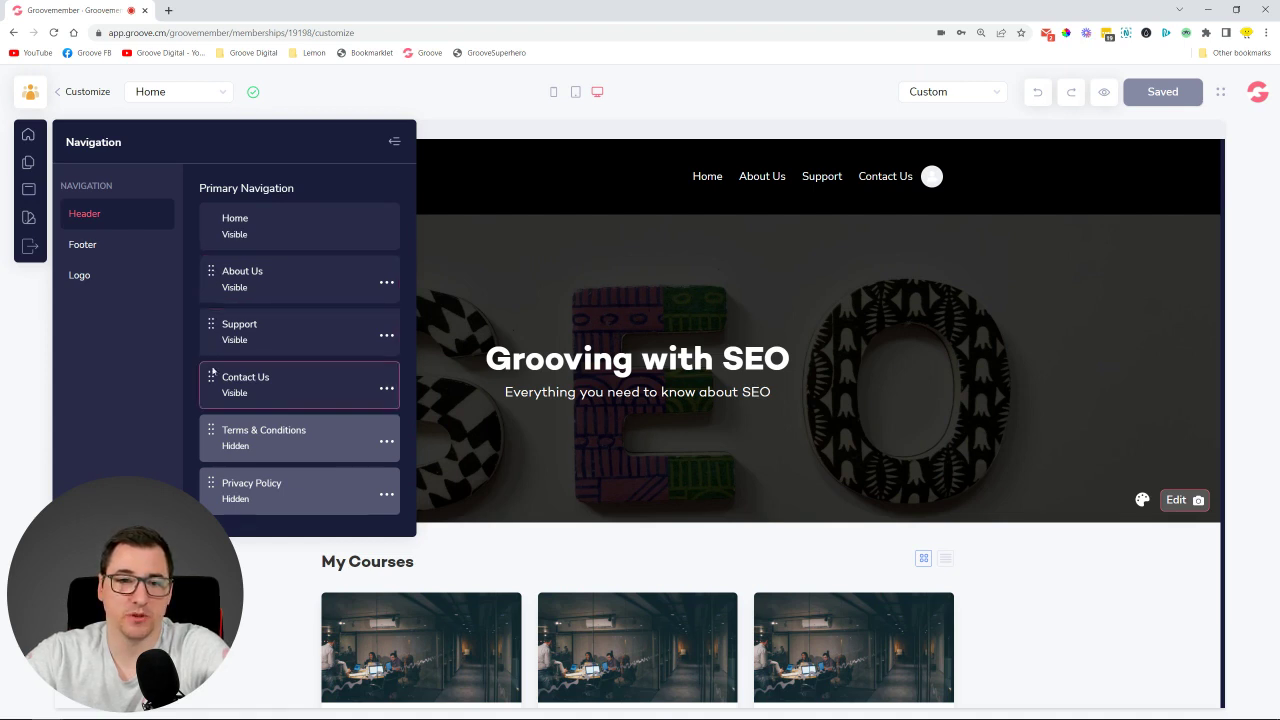
left_click_drag(211, 377, 310, 254)
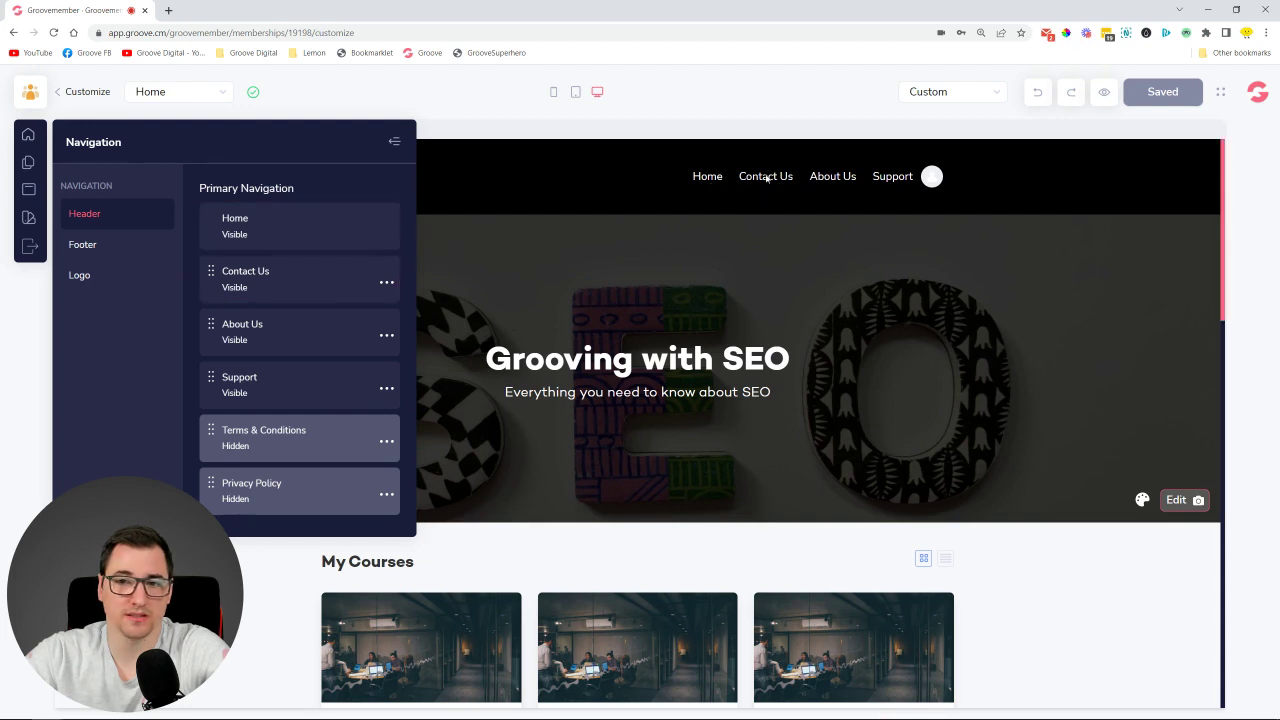
left_click_drag(211, 271, 210, 404)
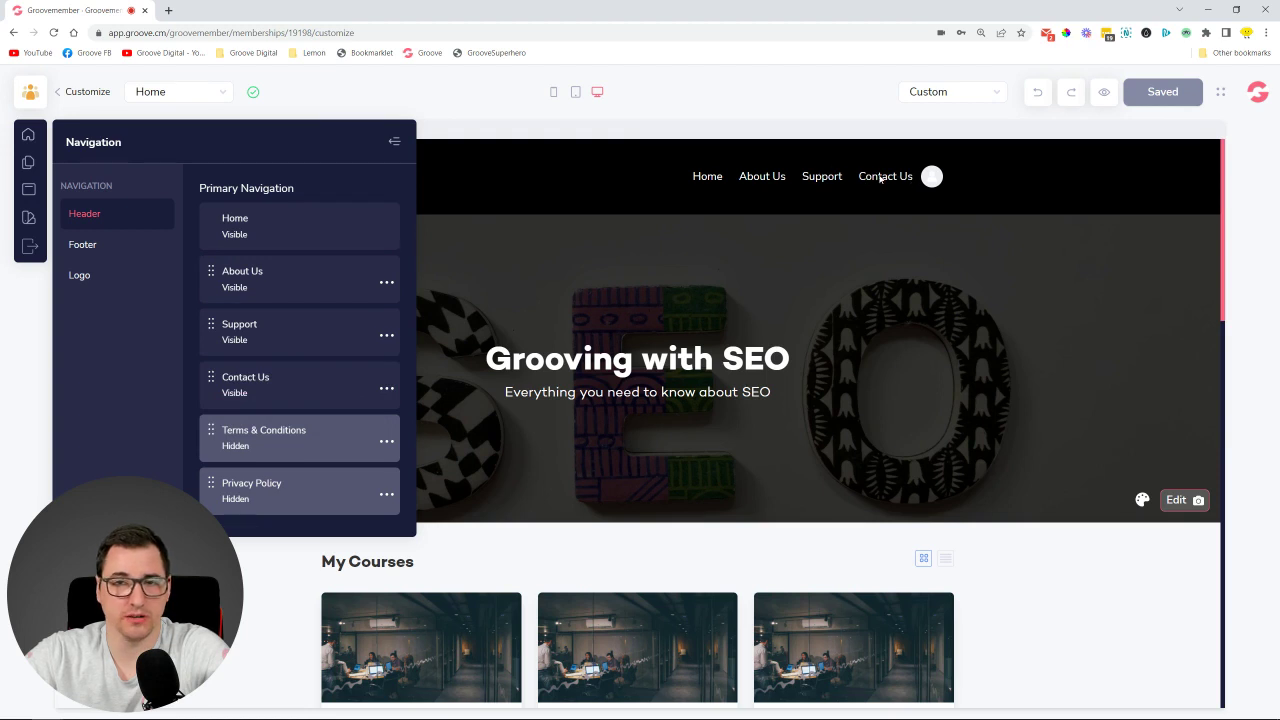
left_click(395, 143)
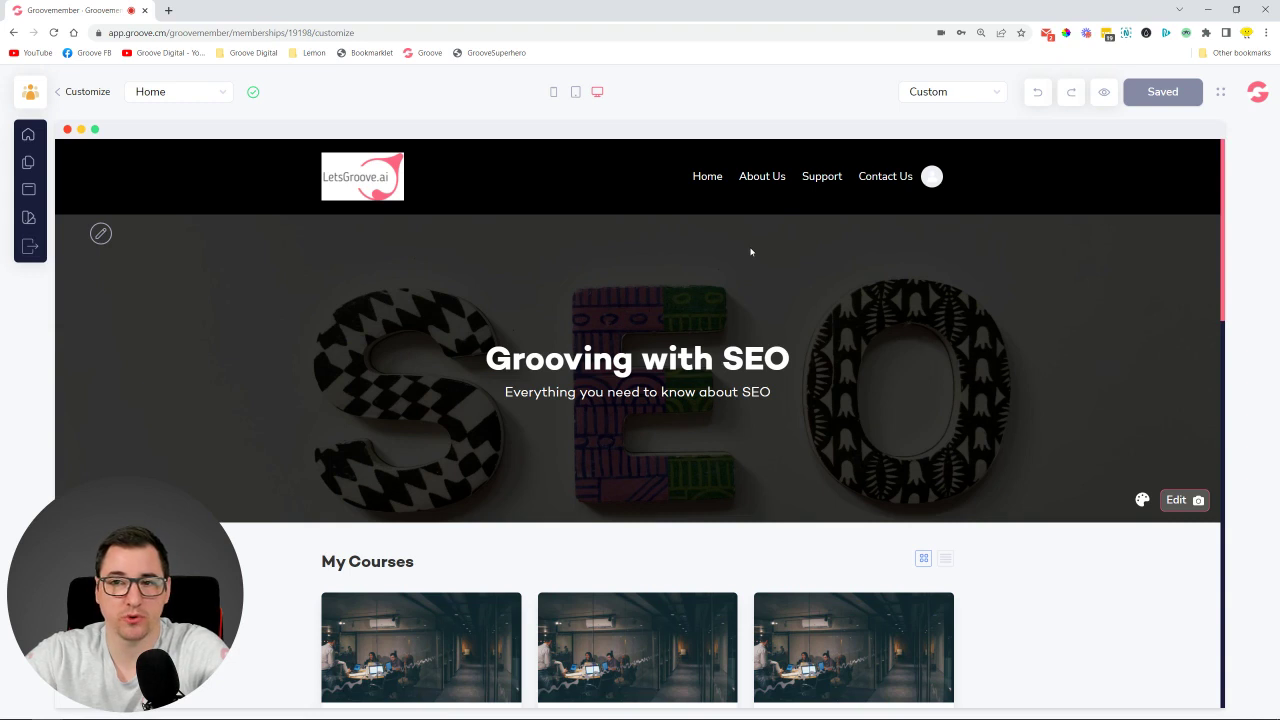
Step: View the site's customization sections, and start a switch to the Light theme but cancel it
left_click(101, 236)
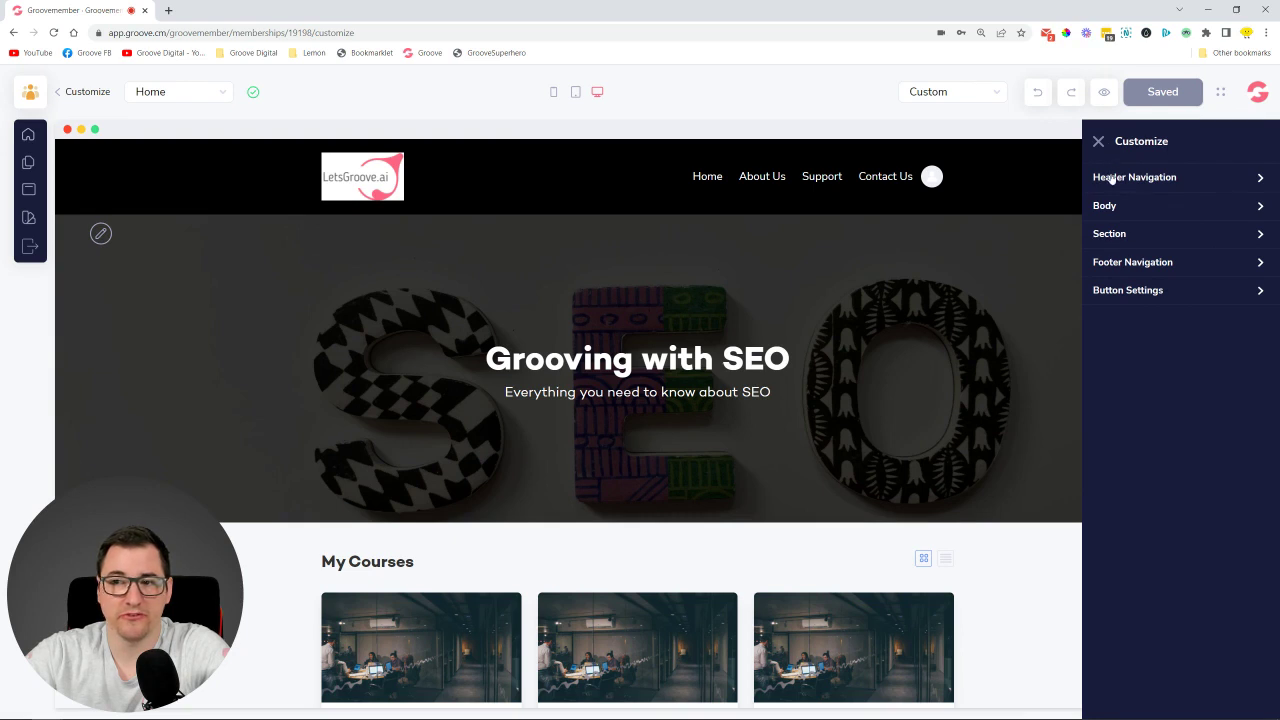
left_click(1099, 143)
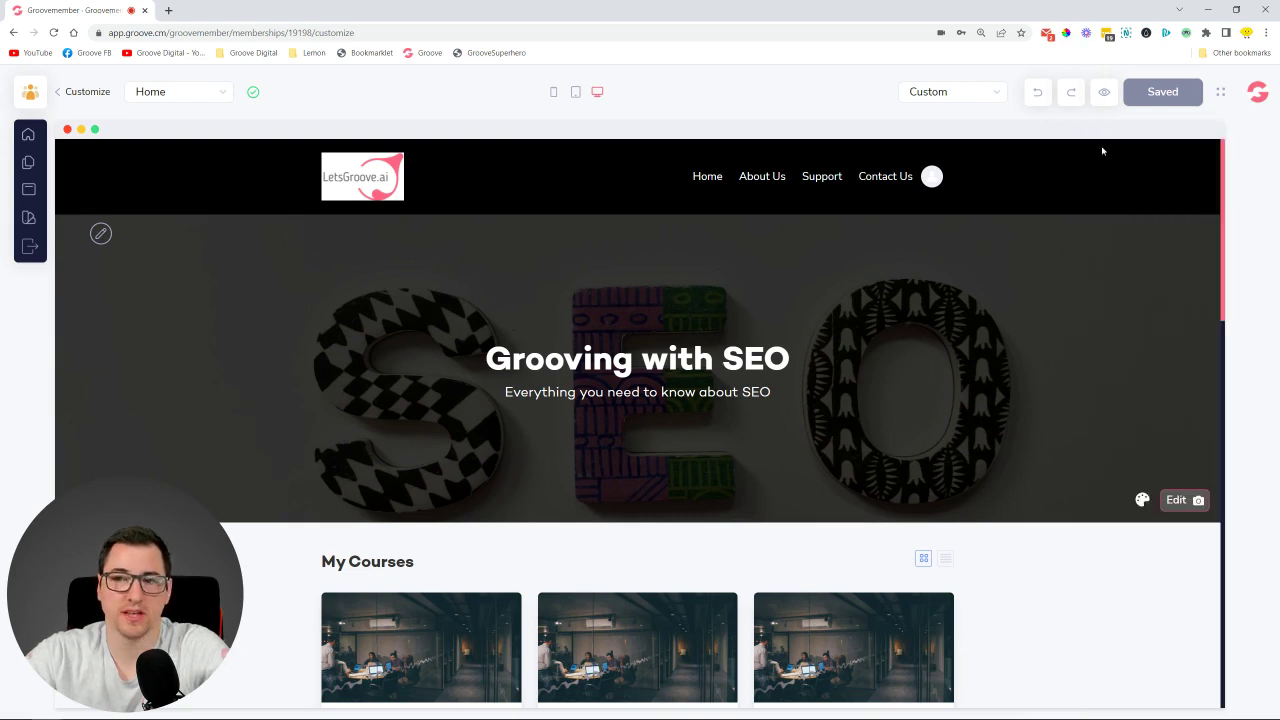
left_click(994, 97)
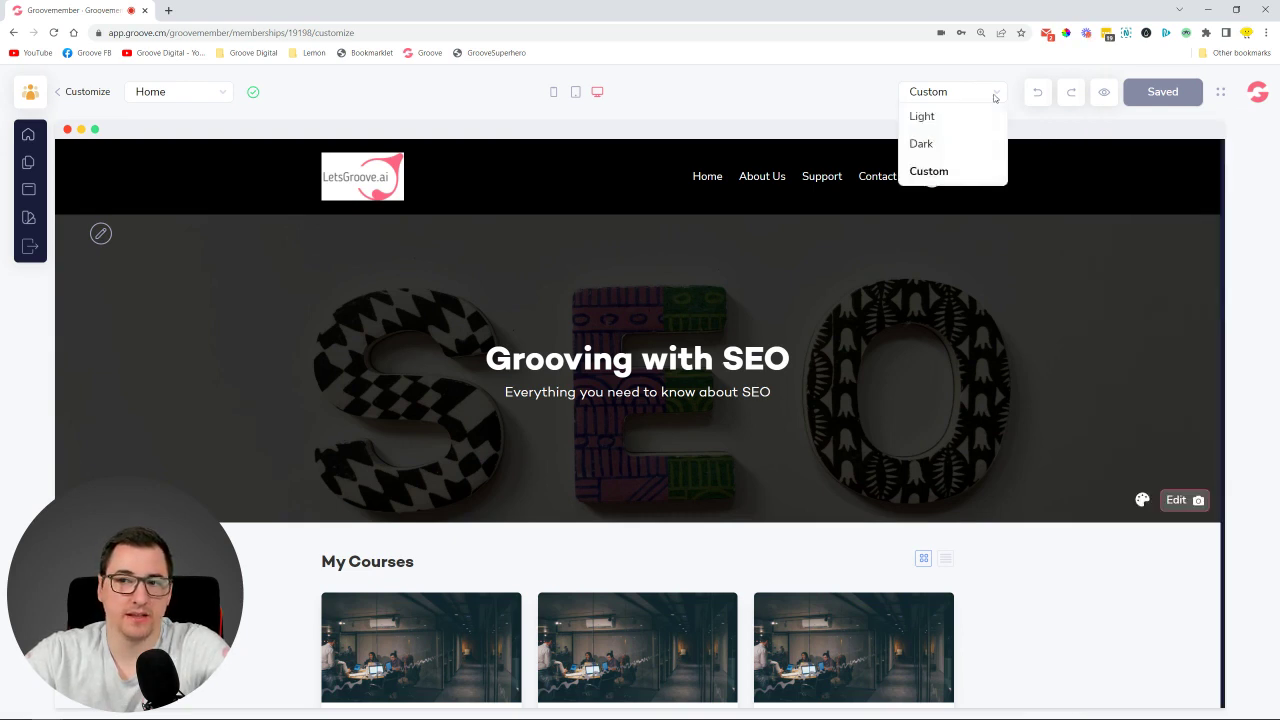
left_click(922, 117)
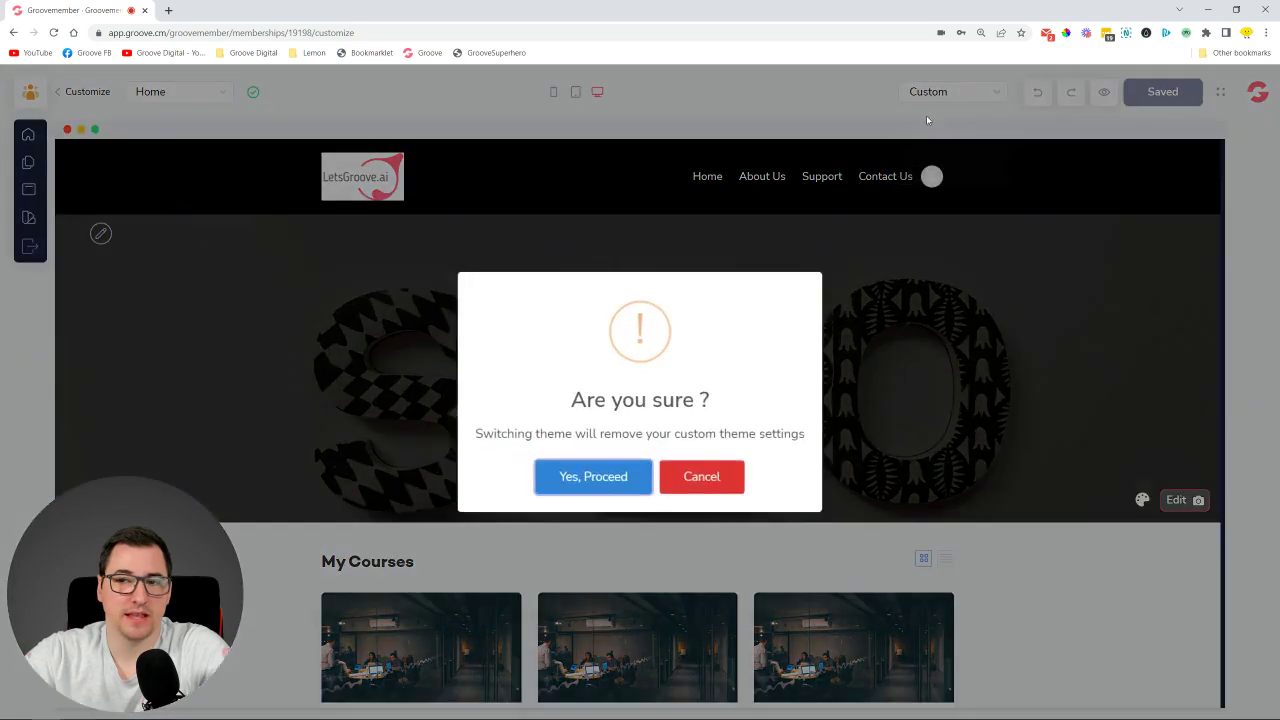
left_click(699, 474)
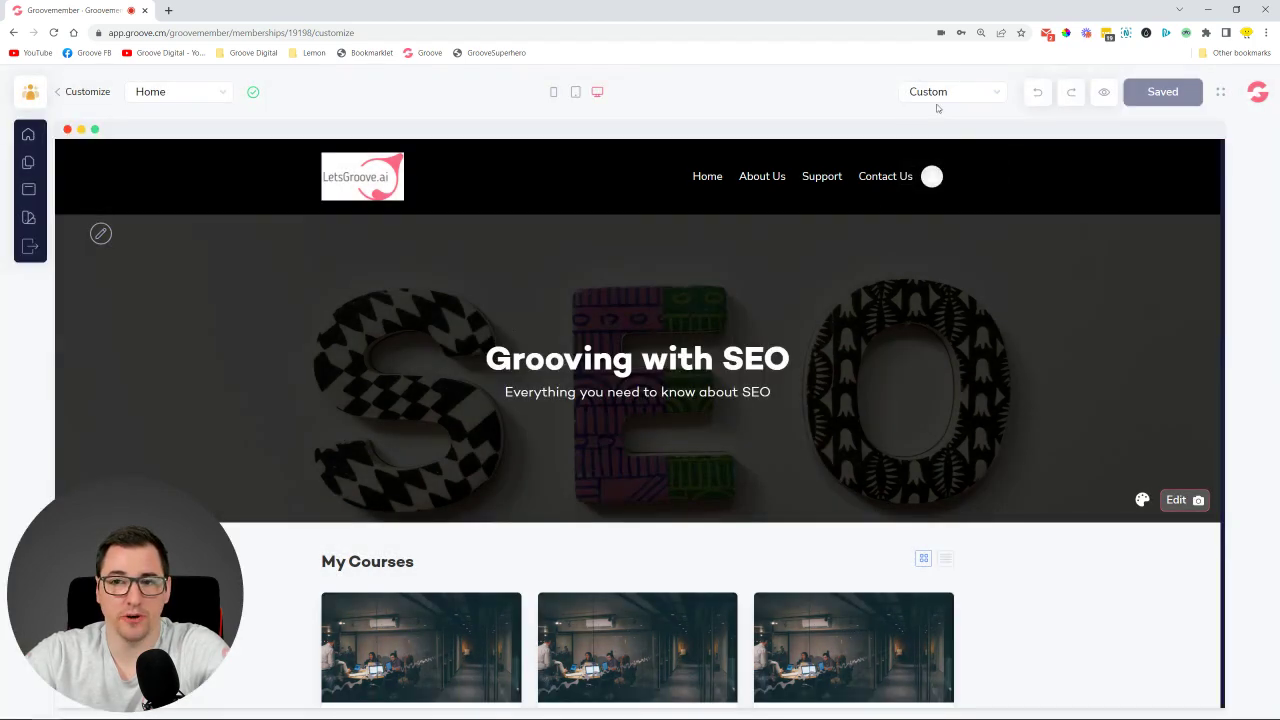
Step: Check the theme choices again and look over the My Courses and Other Courses sections of the Home page
left_click(945, 94)
left_click(868, 117)
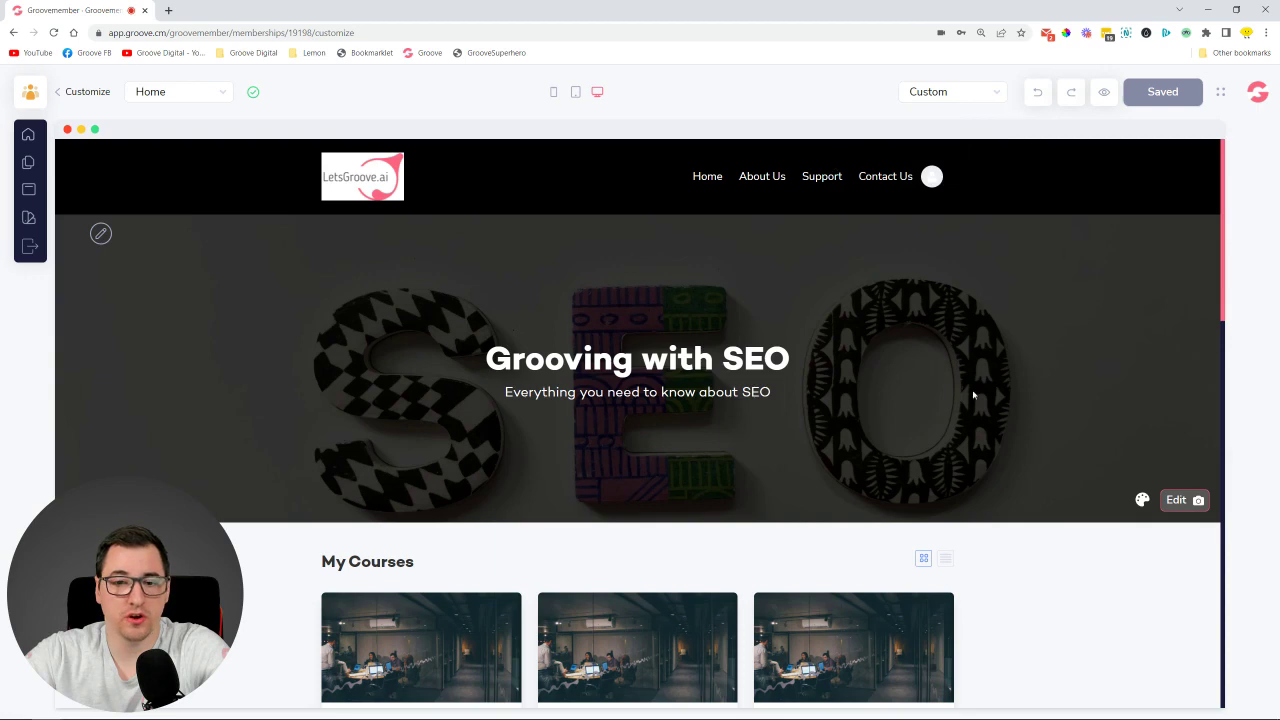
scroll(980, 443, "down", 5)
scroll(1150, 420, "up", 1)
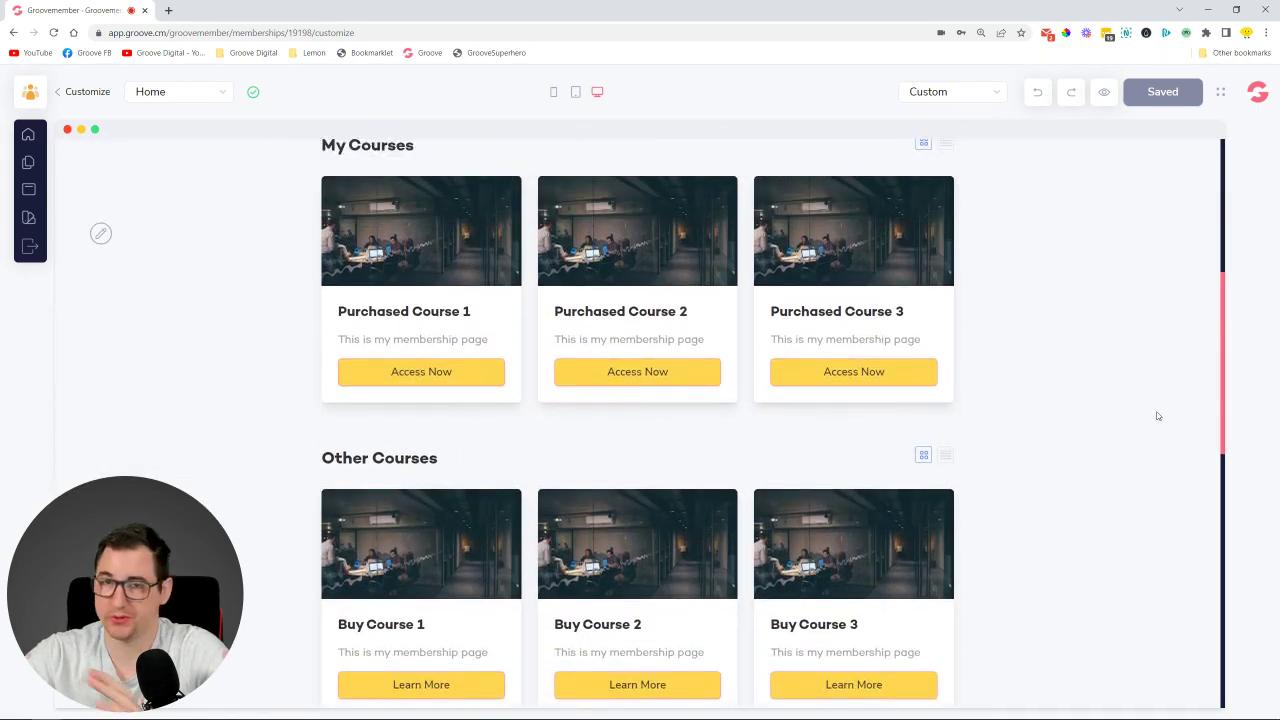
Step: Choose the Custom theme and check the Header Navigation background and text color options, and close the theme settings
scroll(1160, 366, "up", 4)
left_click(978, 96)
left_click(955, 171)
left_click(1258, 177)
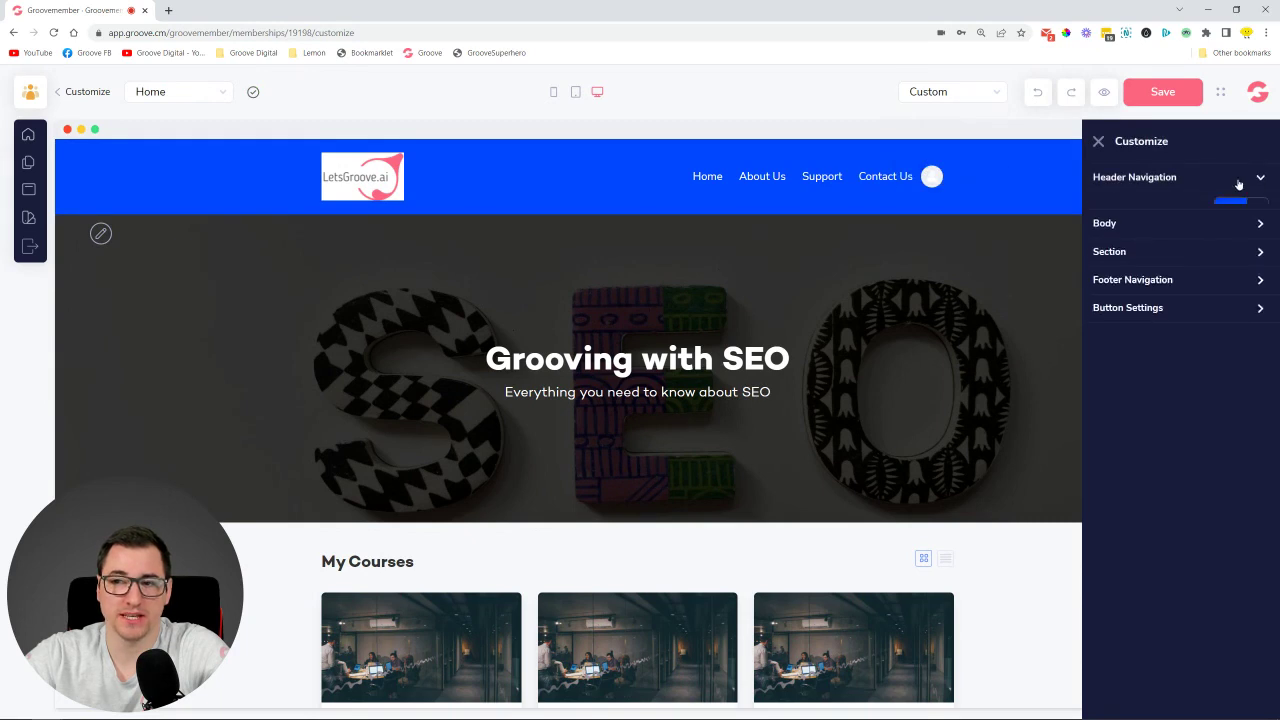
left_click(1232, 208)
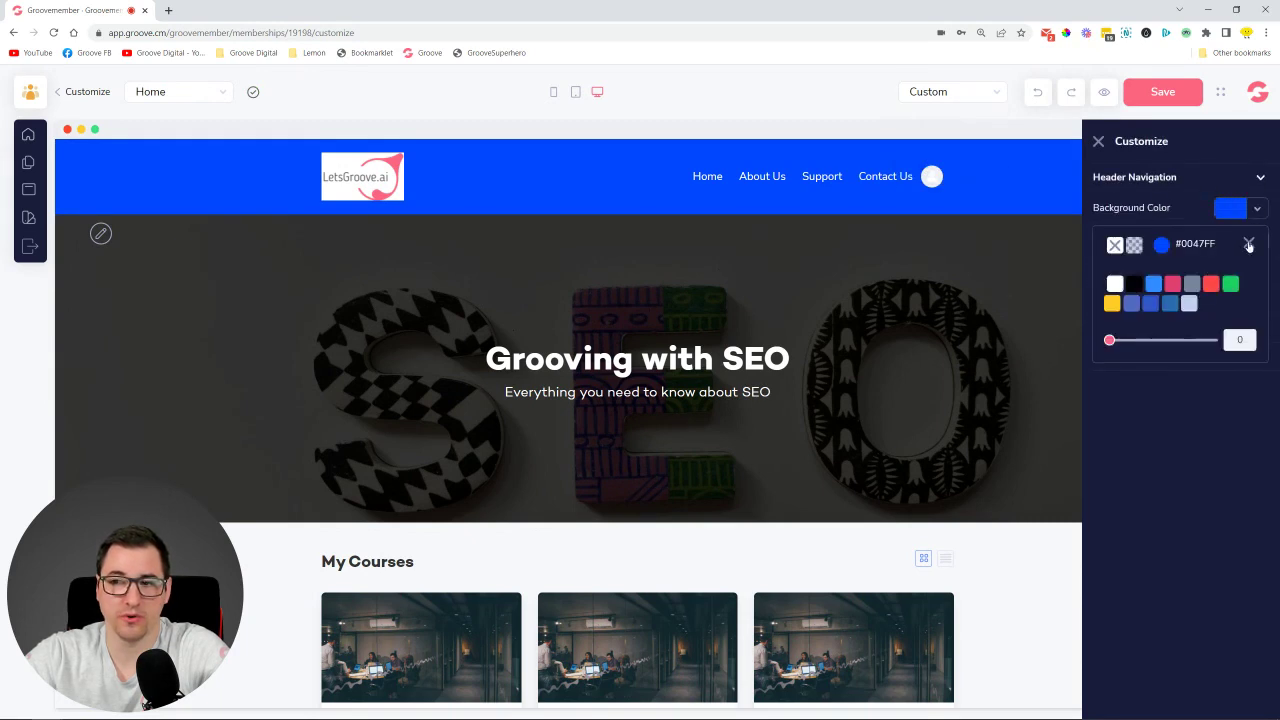
left_click(1248, 243)
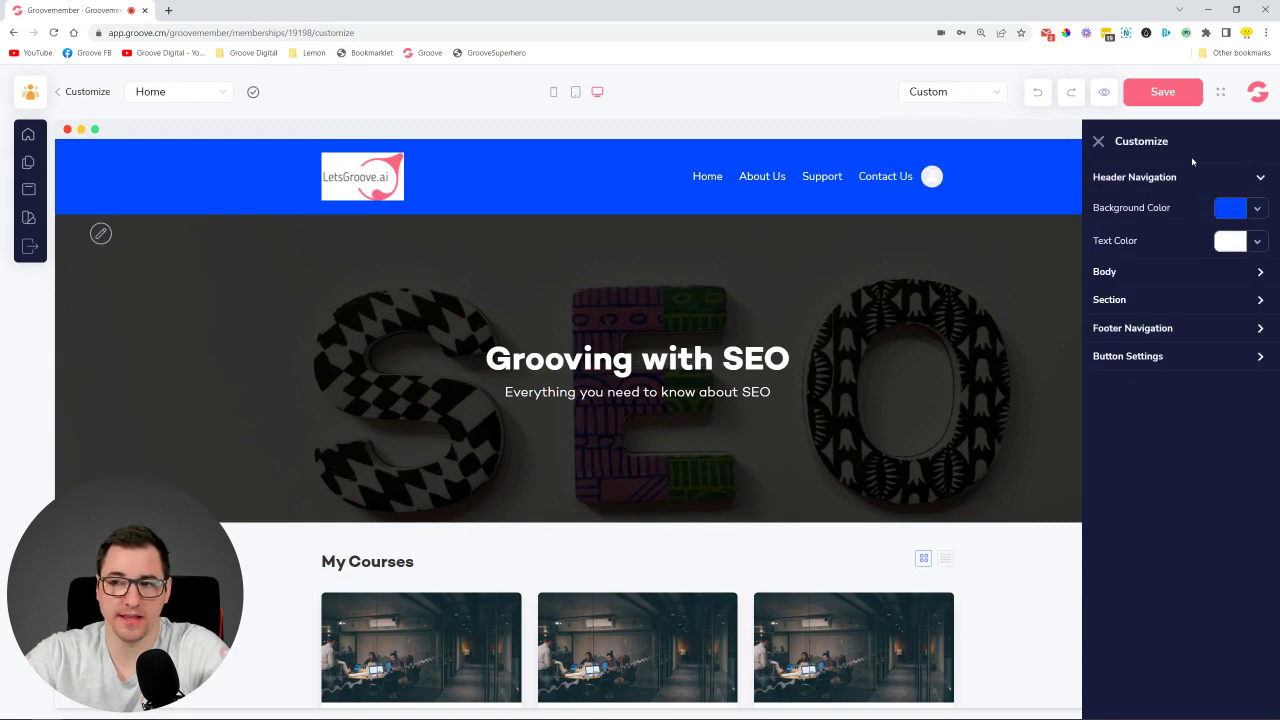
left_click(1098, 141)
Step: Try the Dark theme on the Home page, accepting the removal of custom theme settings, and look over the page sections
left_click(960, 94)
left_click(944, 143)
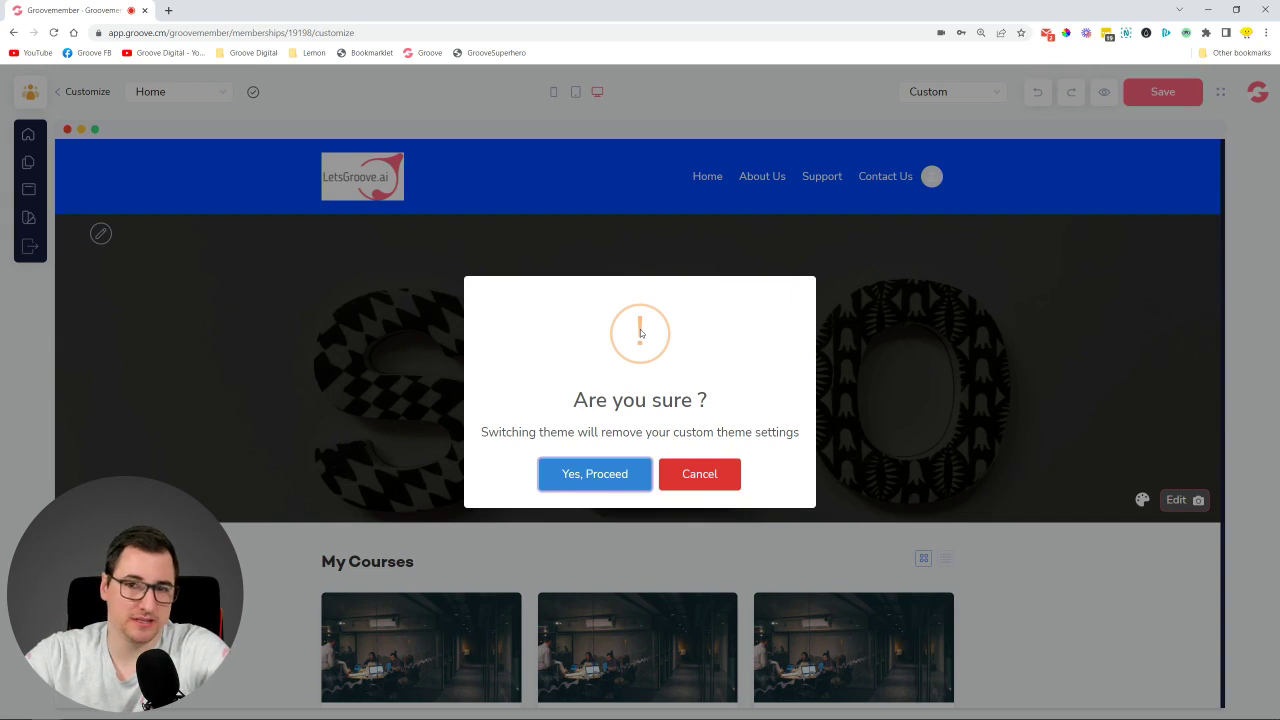
left_click(582, 476)
scroll(713, 213, "down", 7)
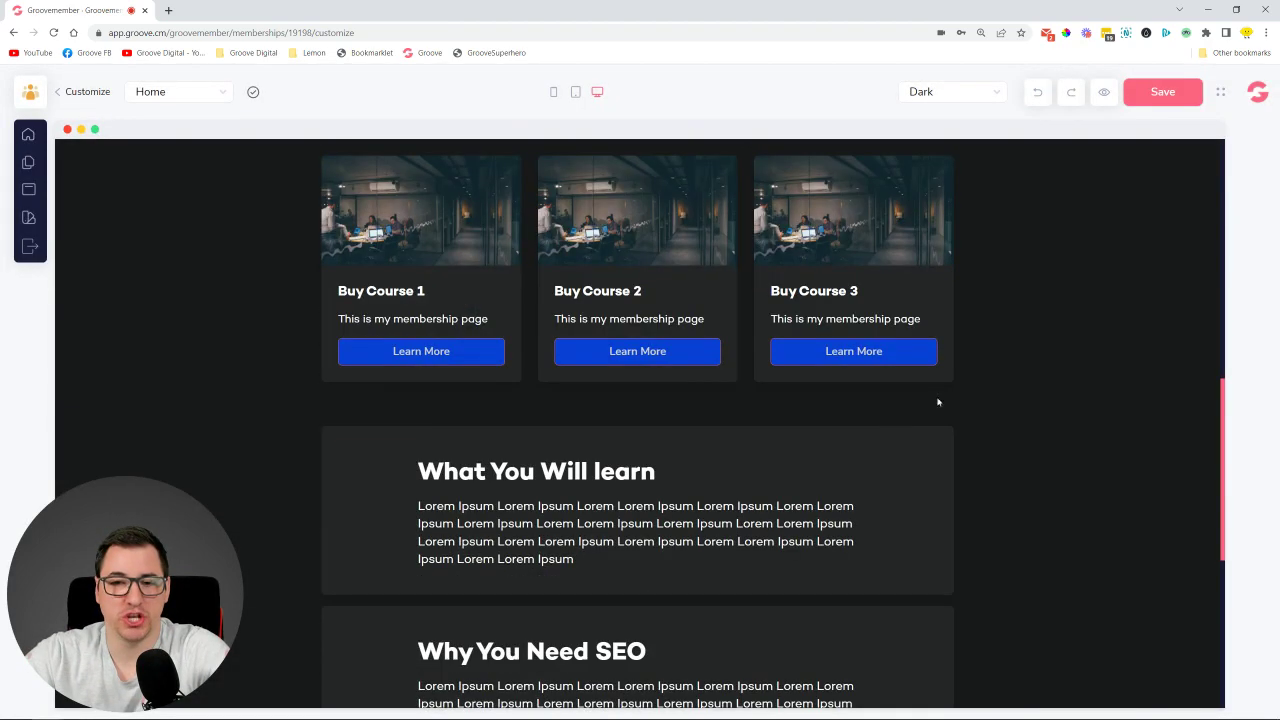
scroll(1000, 380, "up", 1)
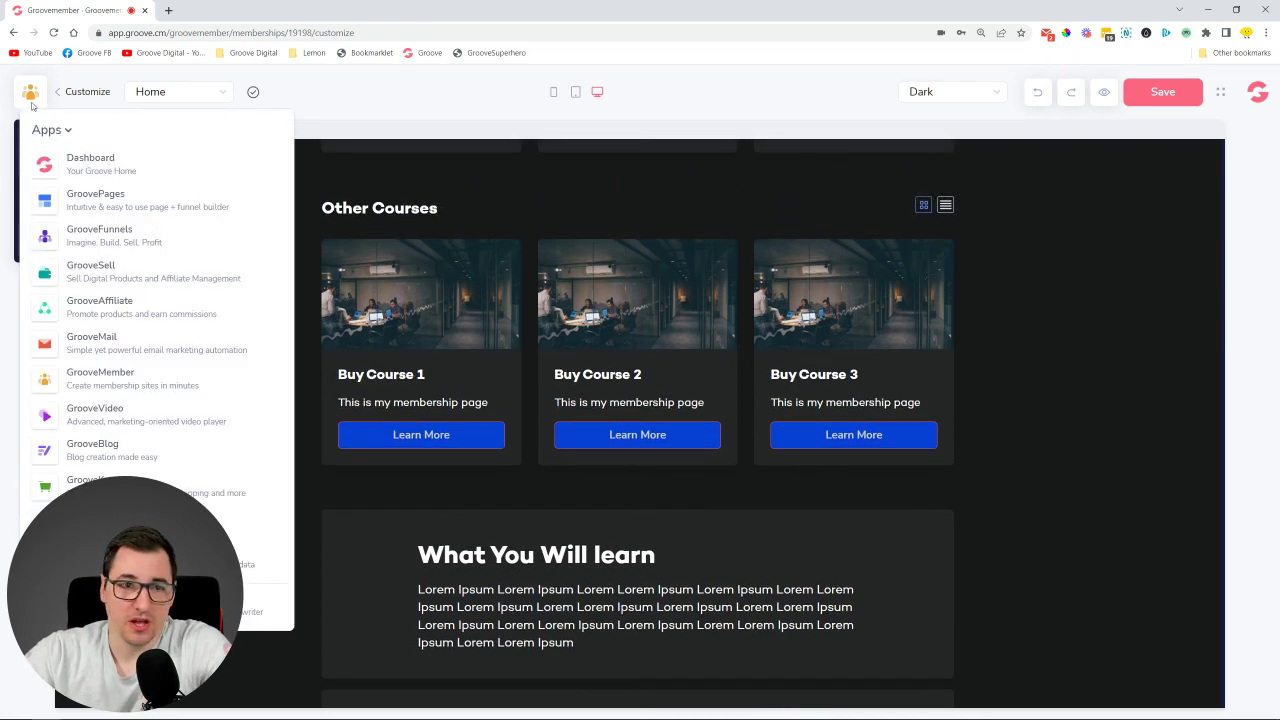
Step: Leave the site customizer without saving and return to the list of memberships
left_click(60, 93)
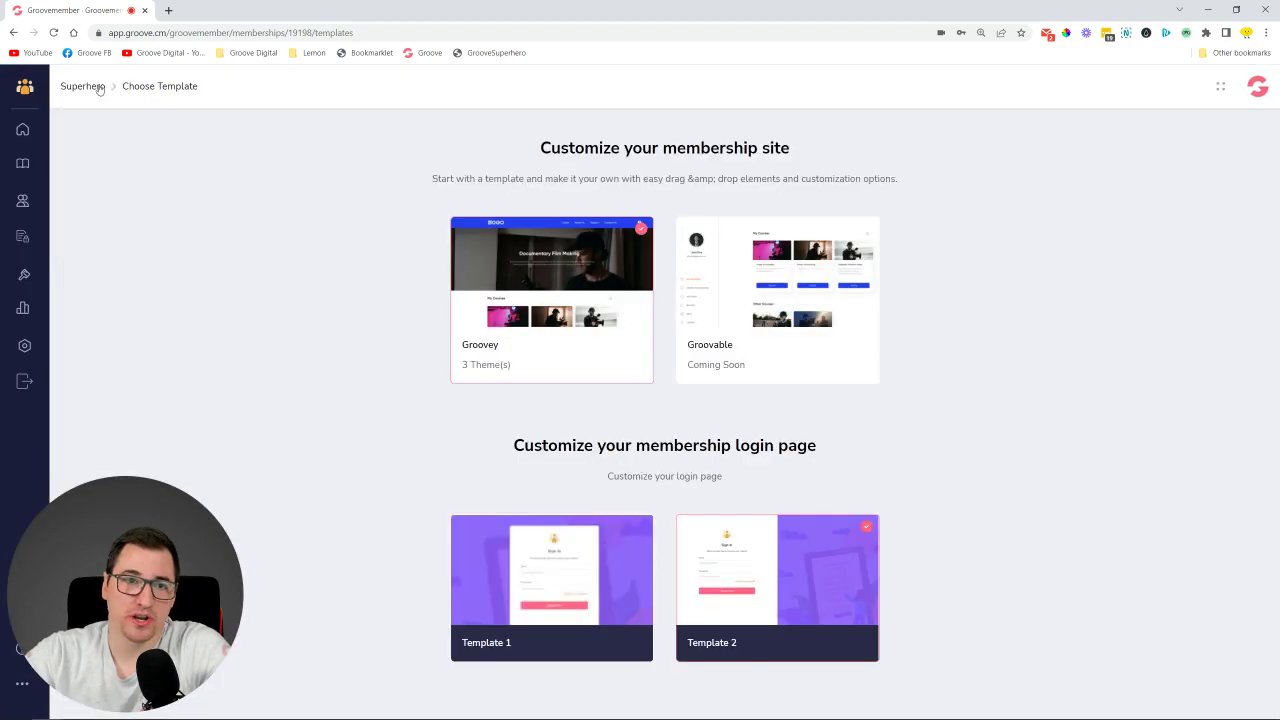
left_click(22, 129)
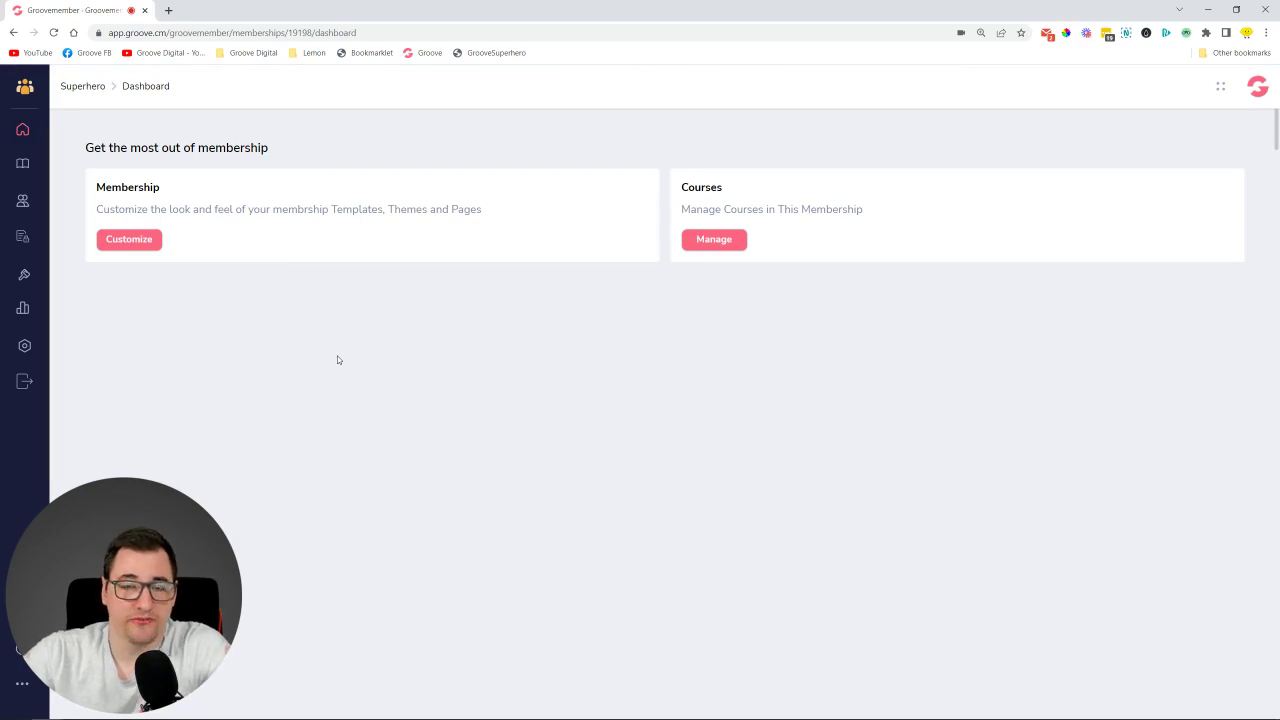
left_click(23, 385)
Step: Copy the Superhero membership's website URL and open it in a new browser tab
mouse_move(716, 346)
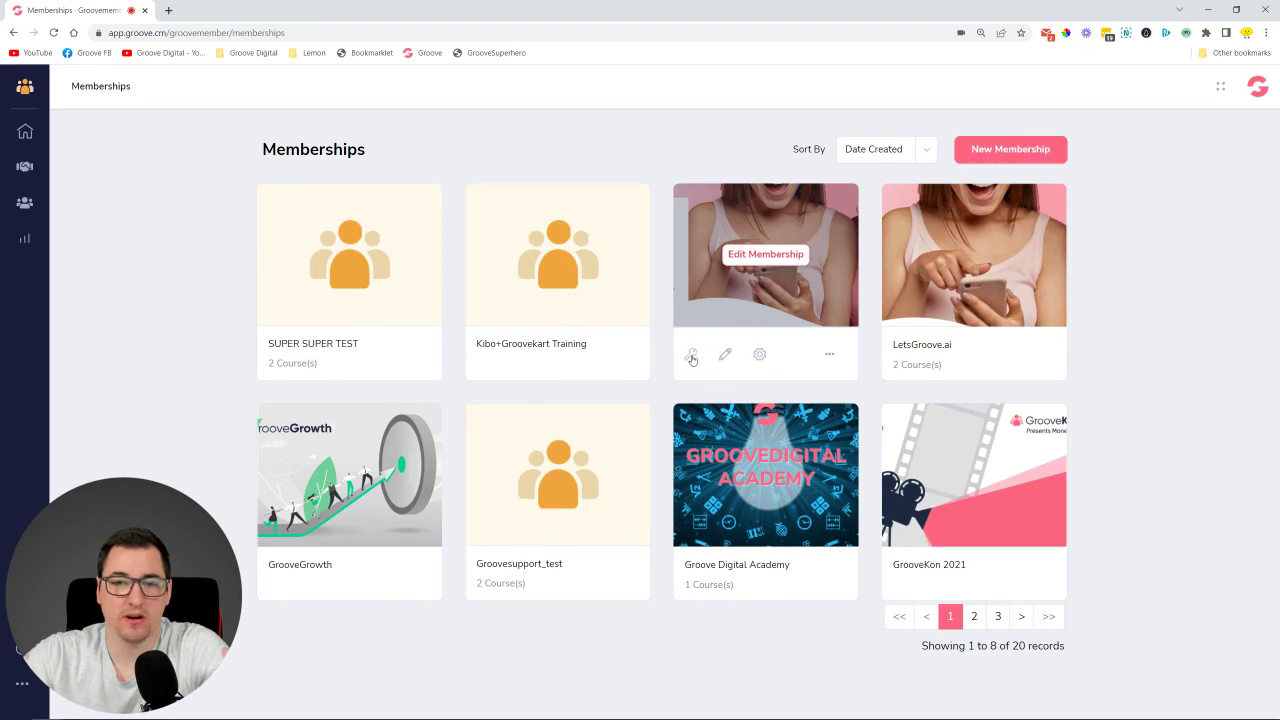
left_click(692, 357)
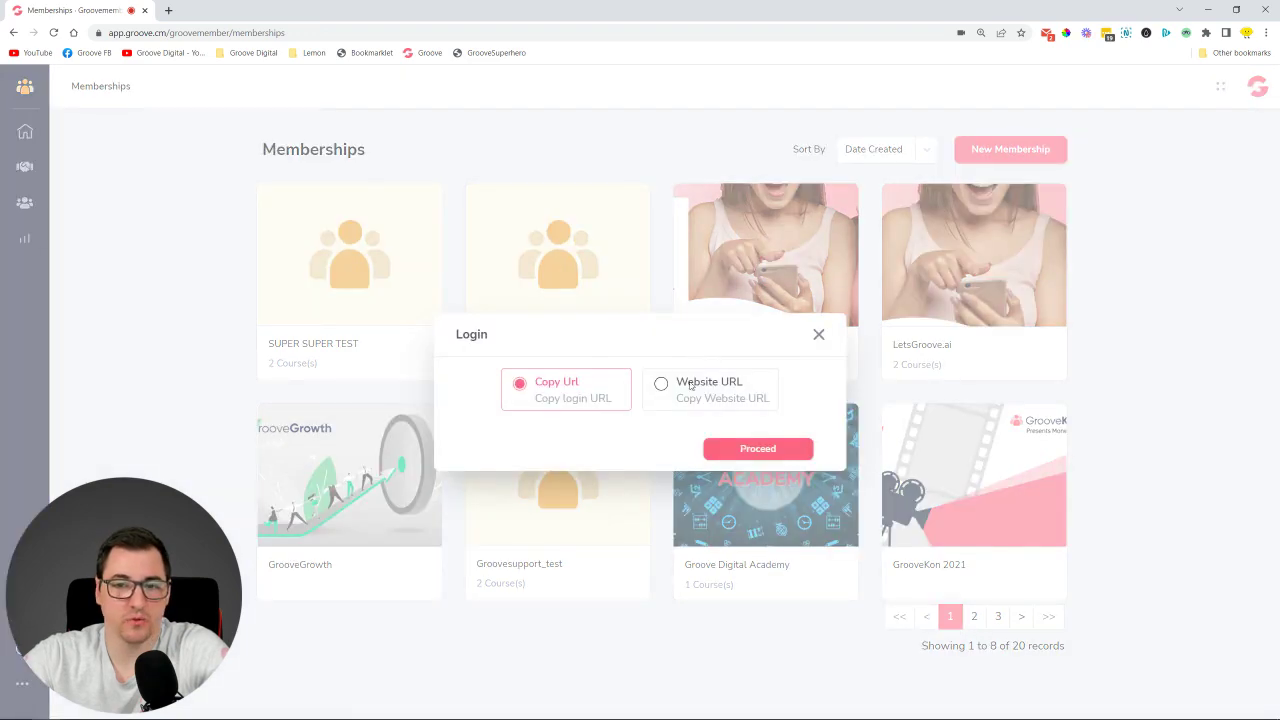
left_click(698, 398)
left_click(758, 449)
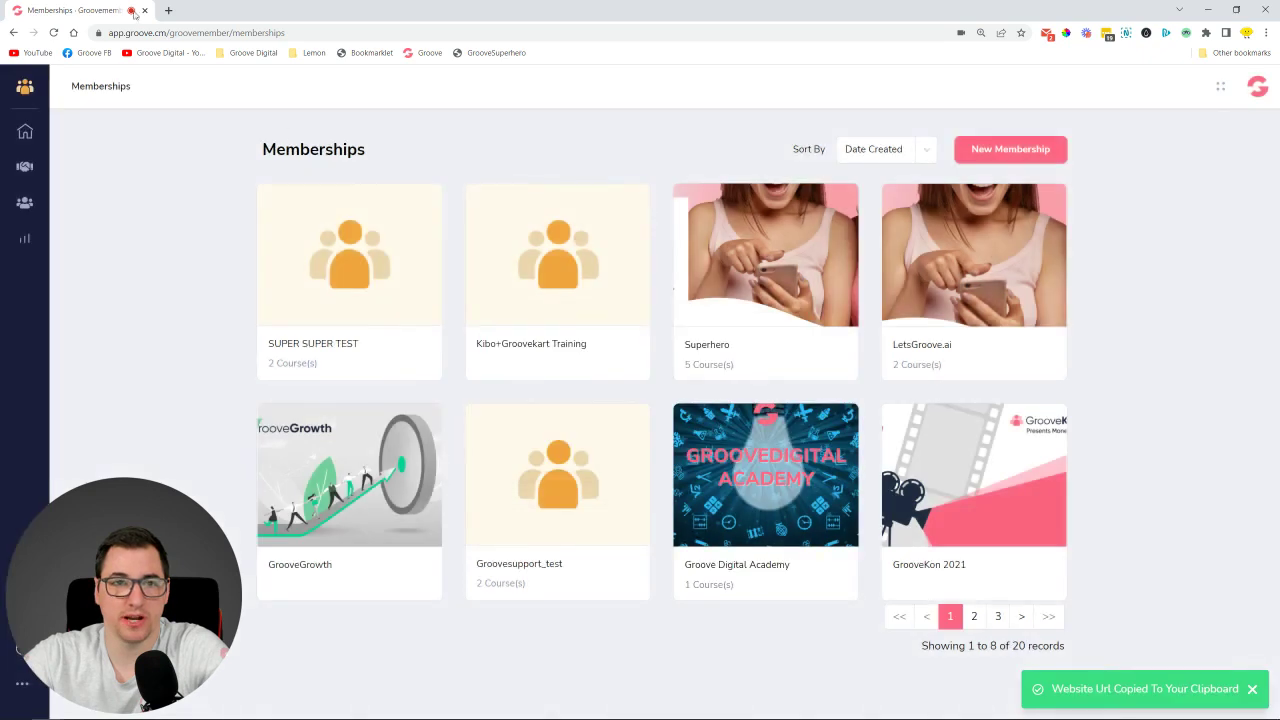
left_click(168, 10)
key("ctrl+v")
key("Return")
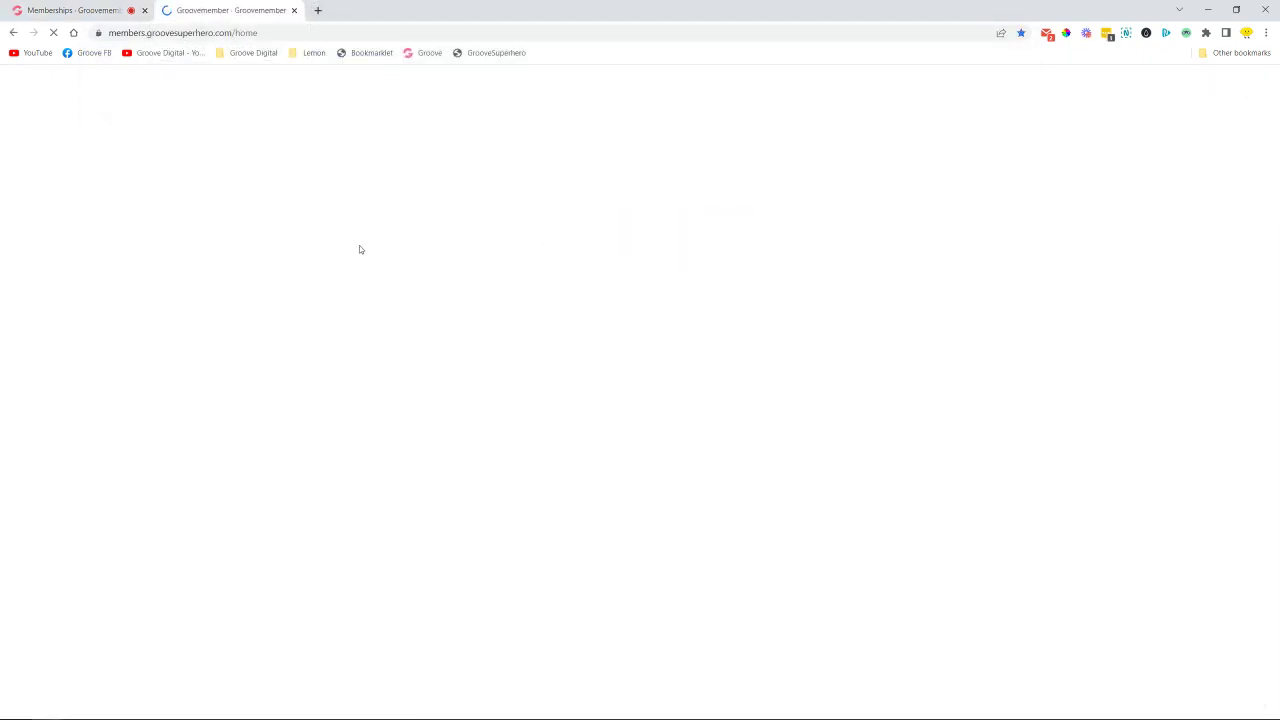
Step: Review the live member home page's header, My Courses and Other Courses sections, and close the site
scroll(510, 250, "down", 7)
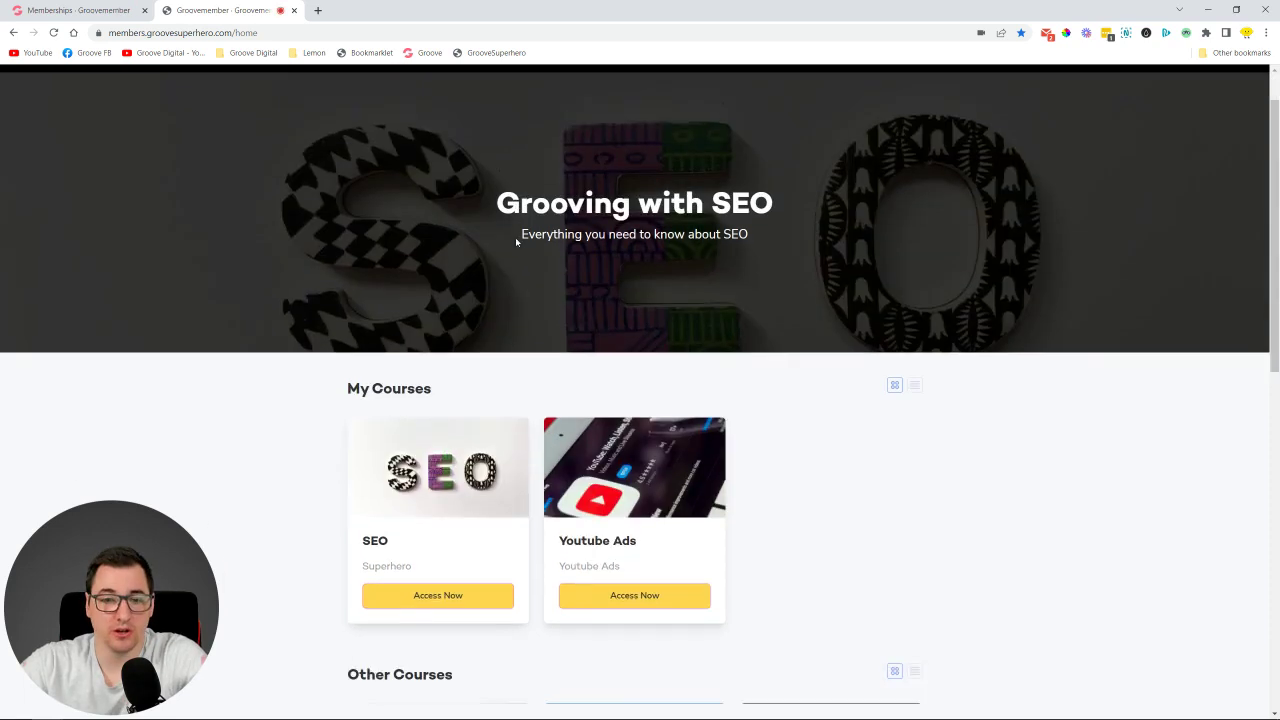
scroll(516, 244, "up", 7)
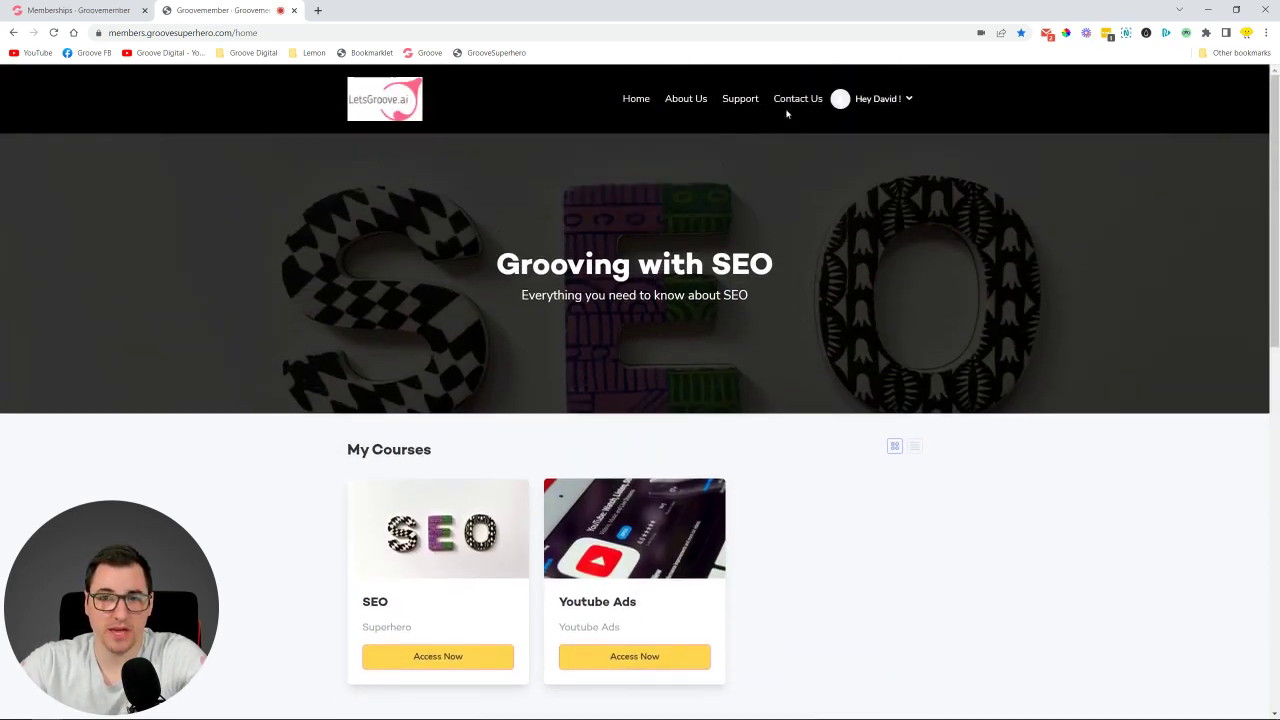
scroll(428, 293, "down", 3)
scroll(869, 280, "down", 3)
scroll(869, 277, "up", 3)
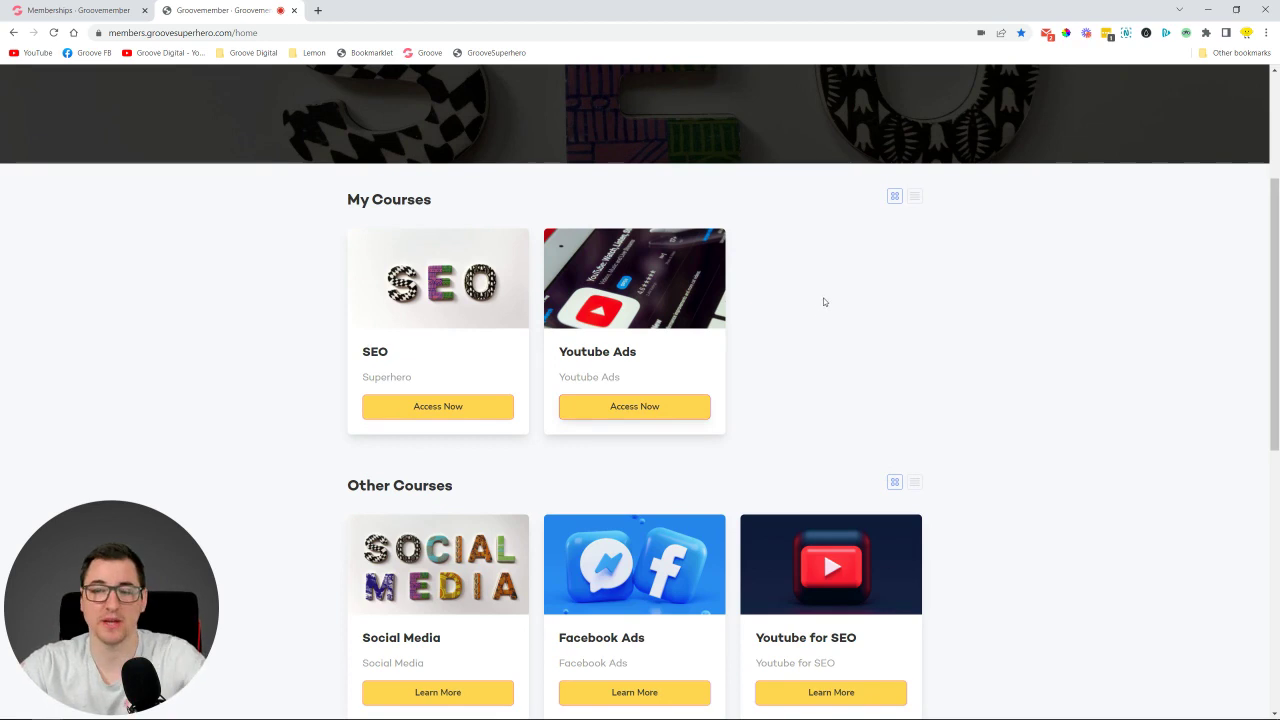
scroll(823, 299, "up", 3)
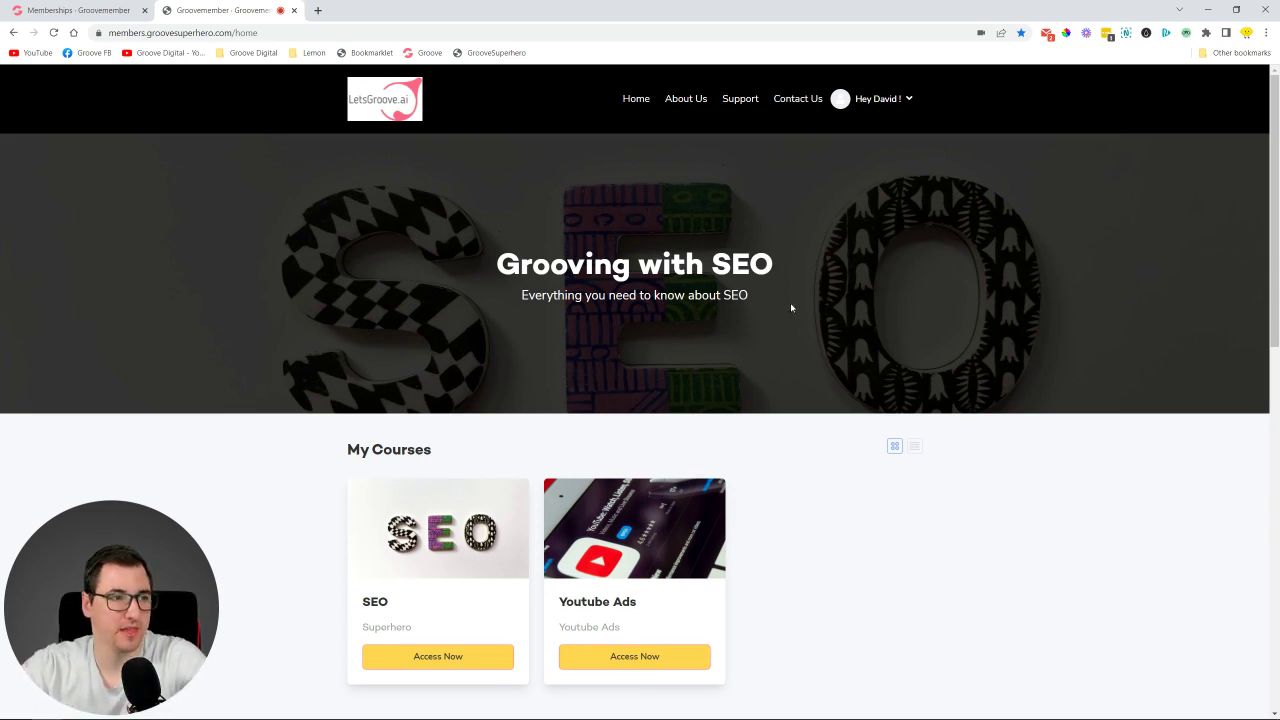
left_click(294, 10)
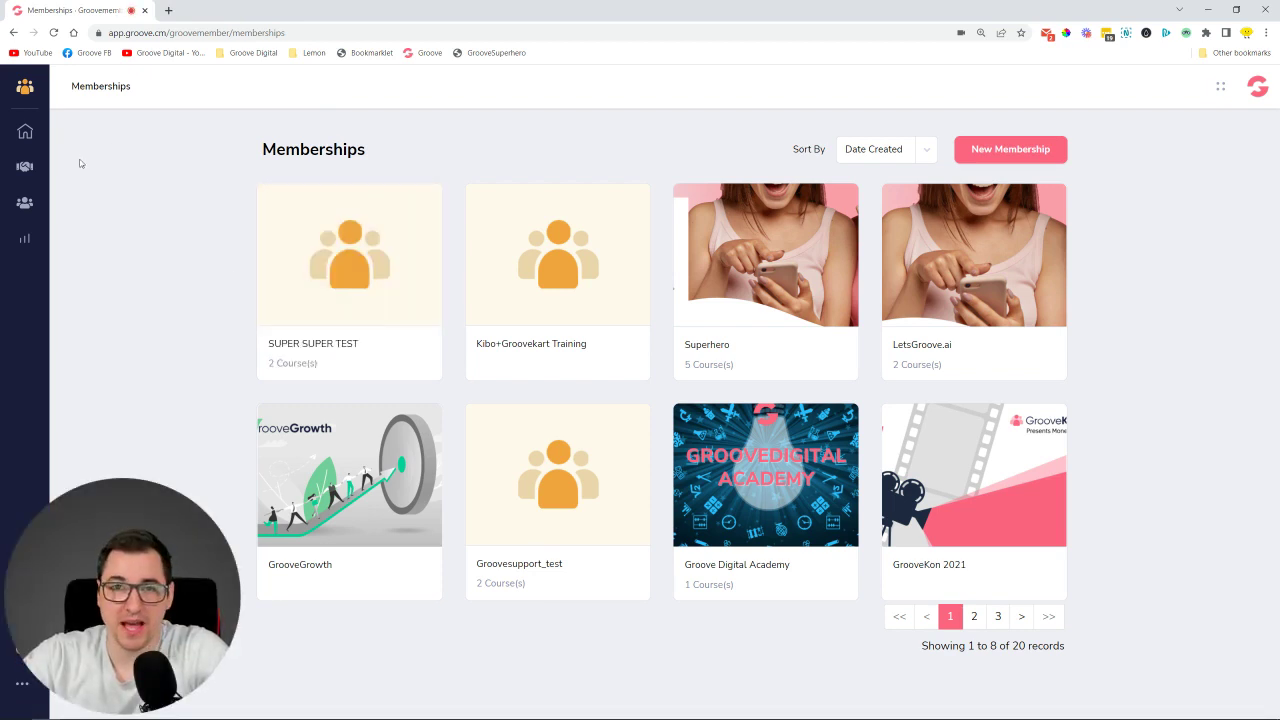
Step: Open the Superhero membership's SEO course for editing and go to Lesson in Module 1 - INTRO
left_click(765, 255)
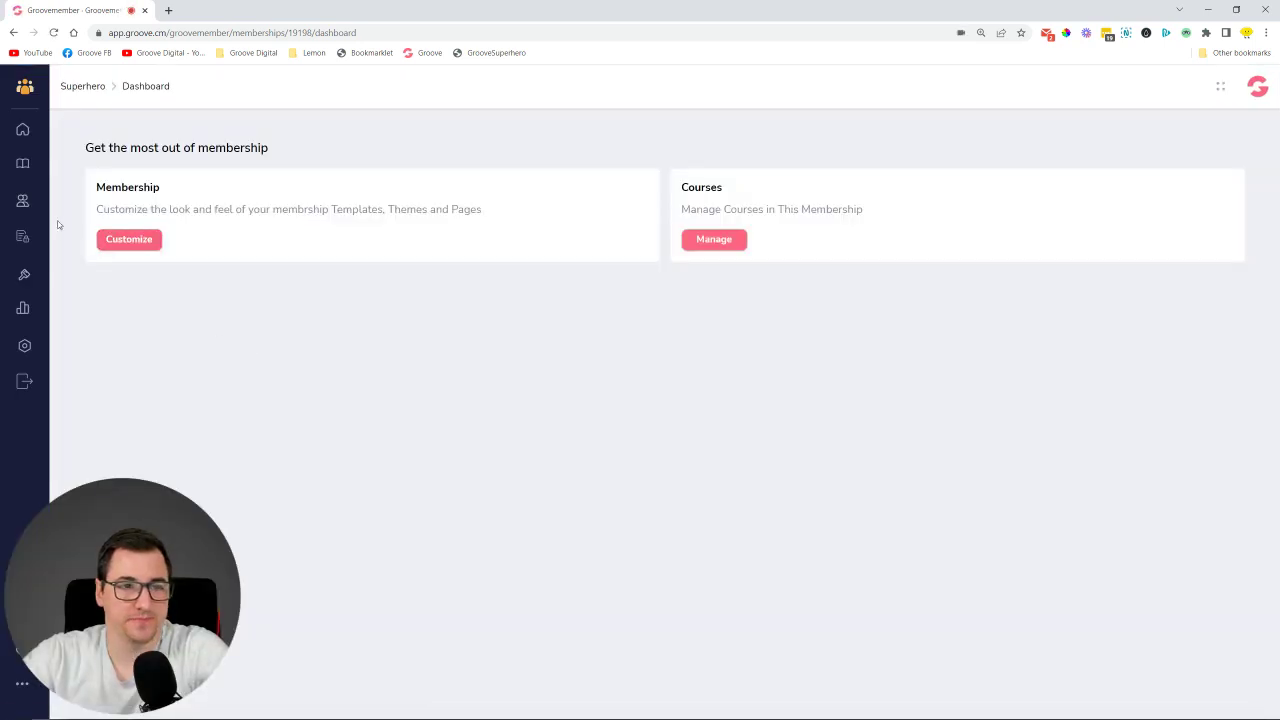
left_click(695, 246)
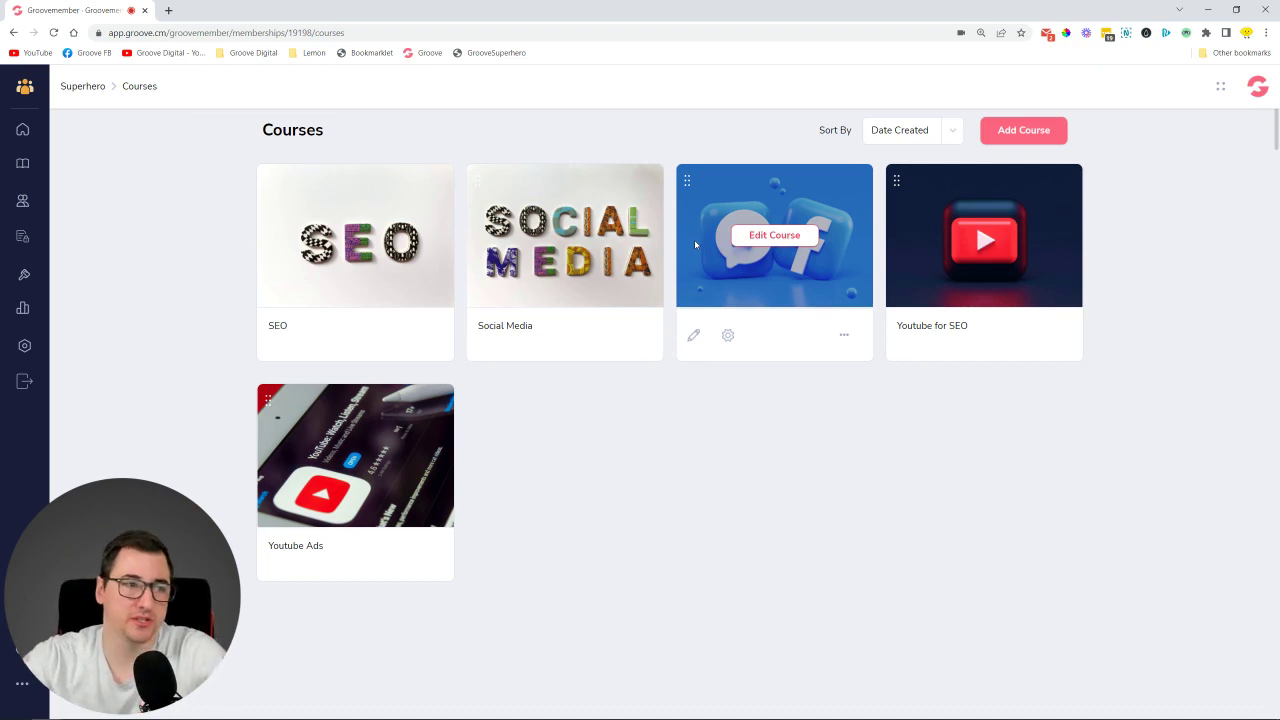
left_click(377, 240)
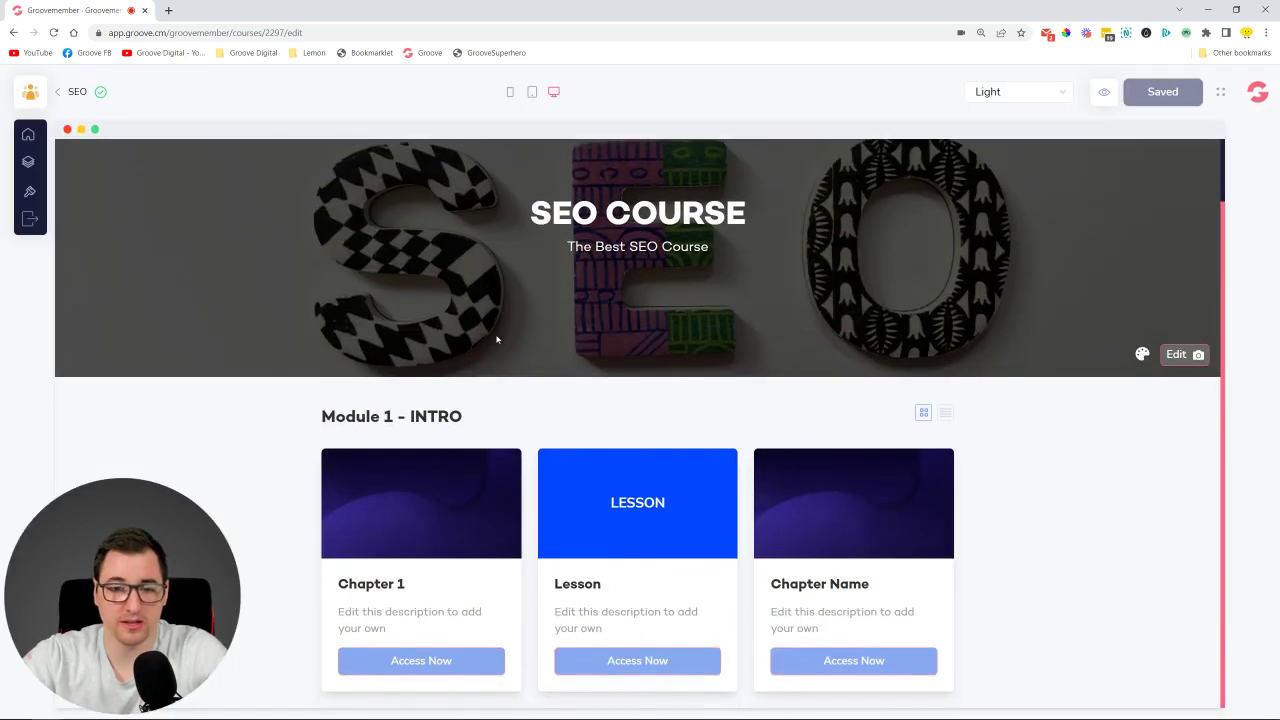
left_click(667, 661)
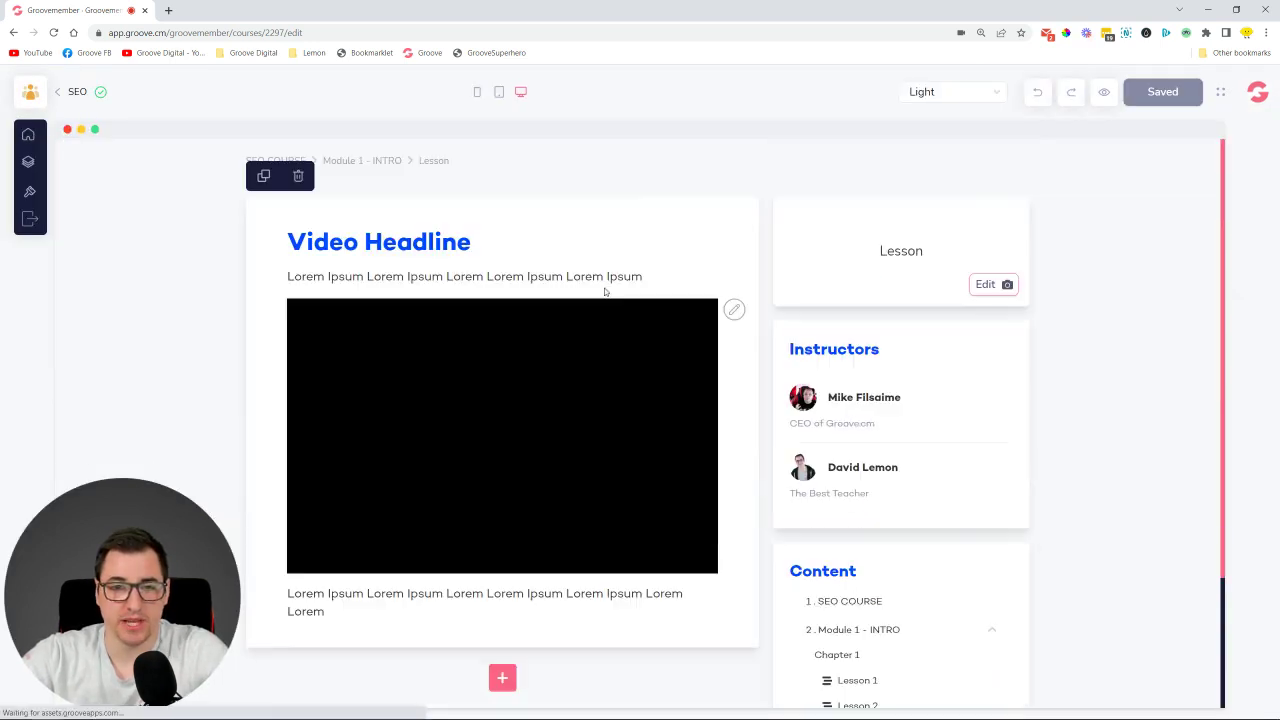
Step: Examine the Video Library and External URL sources for the lesson's video, and exit without choosing a video
left_click(736, 312)
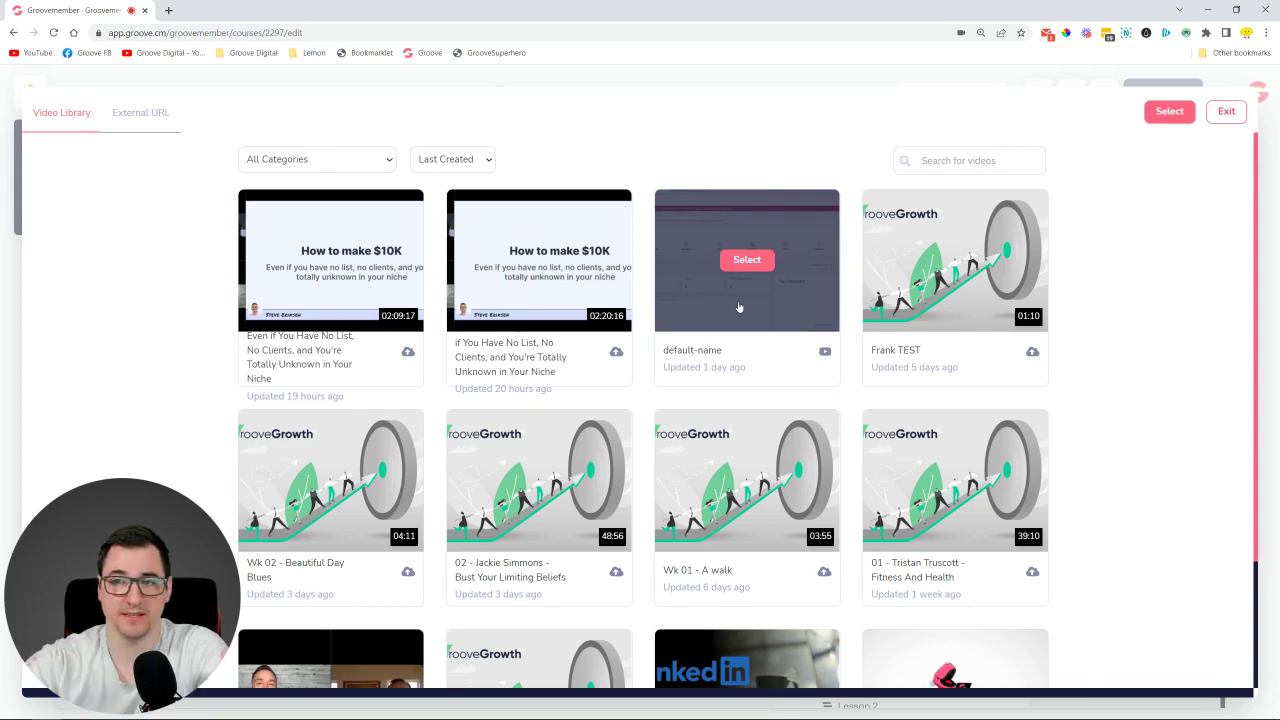
scroll(636, 343, "down", 2)
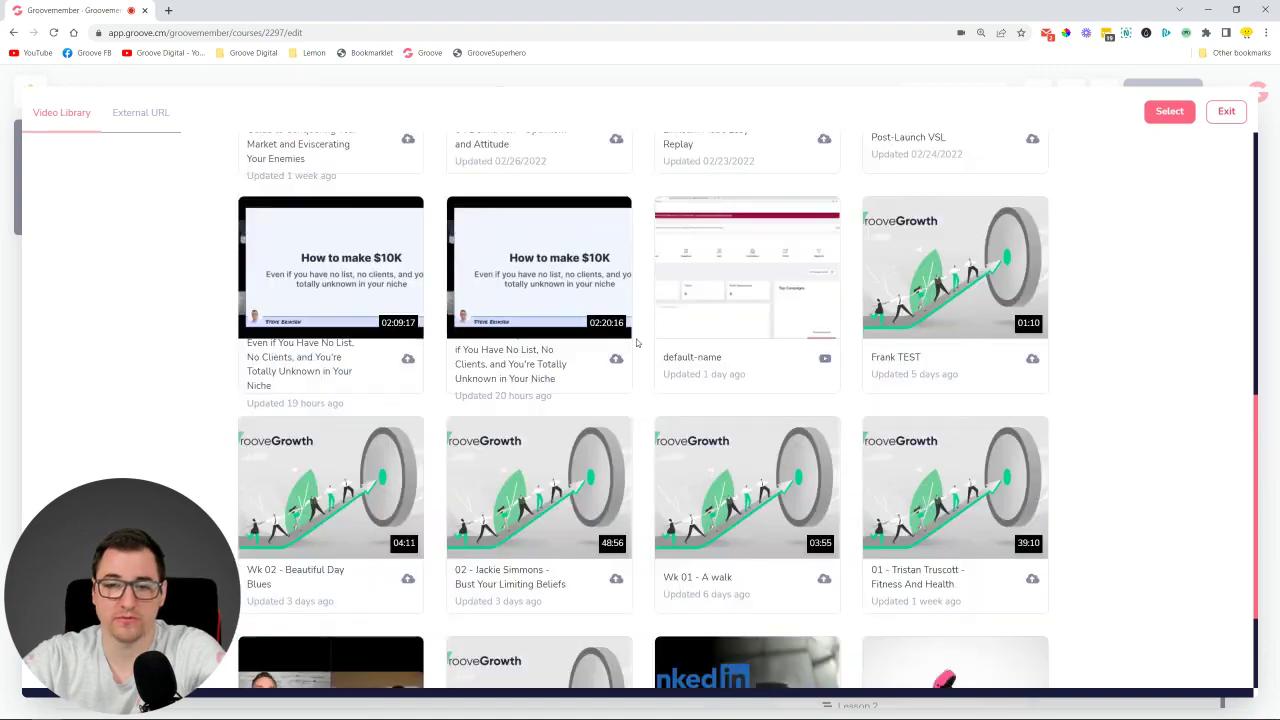
scroll(636, 343, "down", 1)
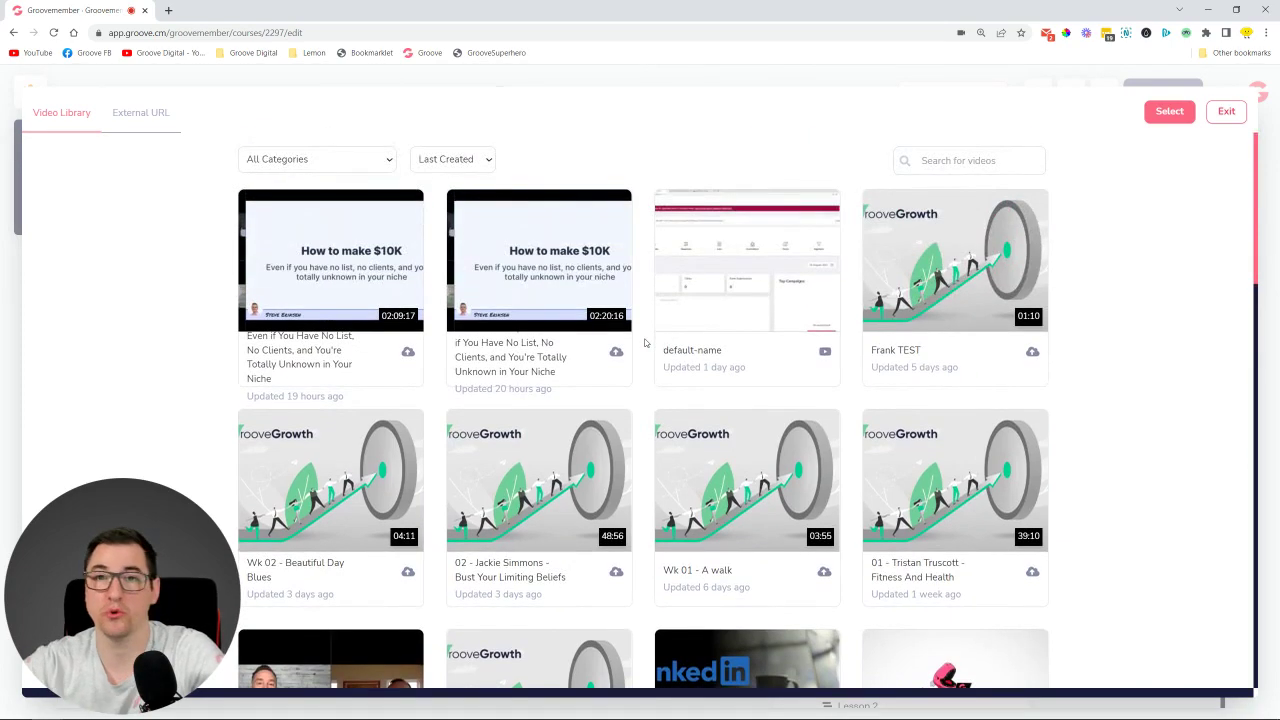
left_click(144, 114)
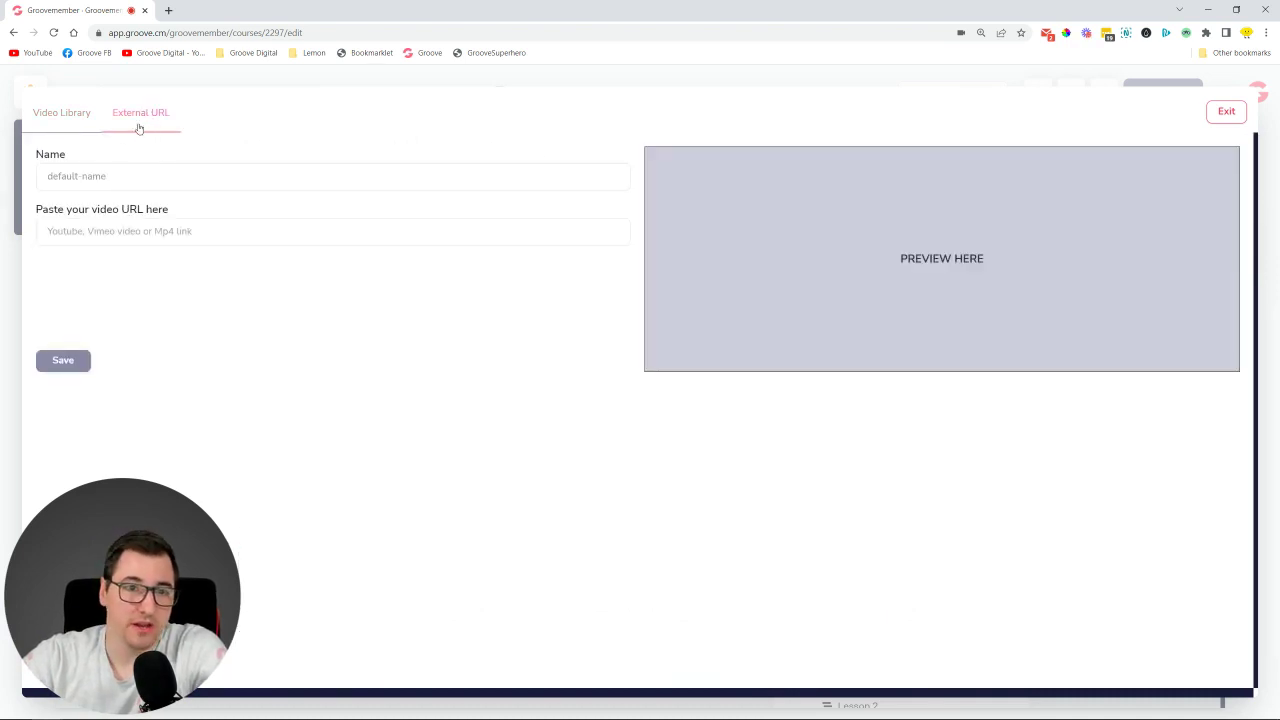
left_click(76, 121)
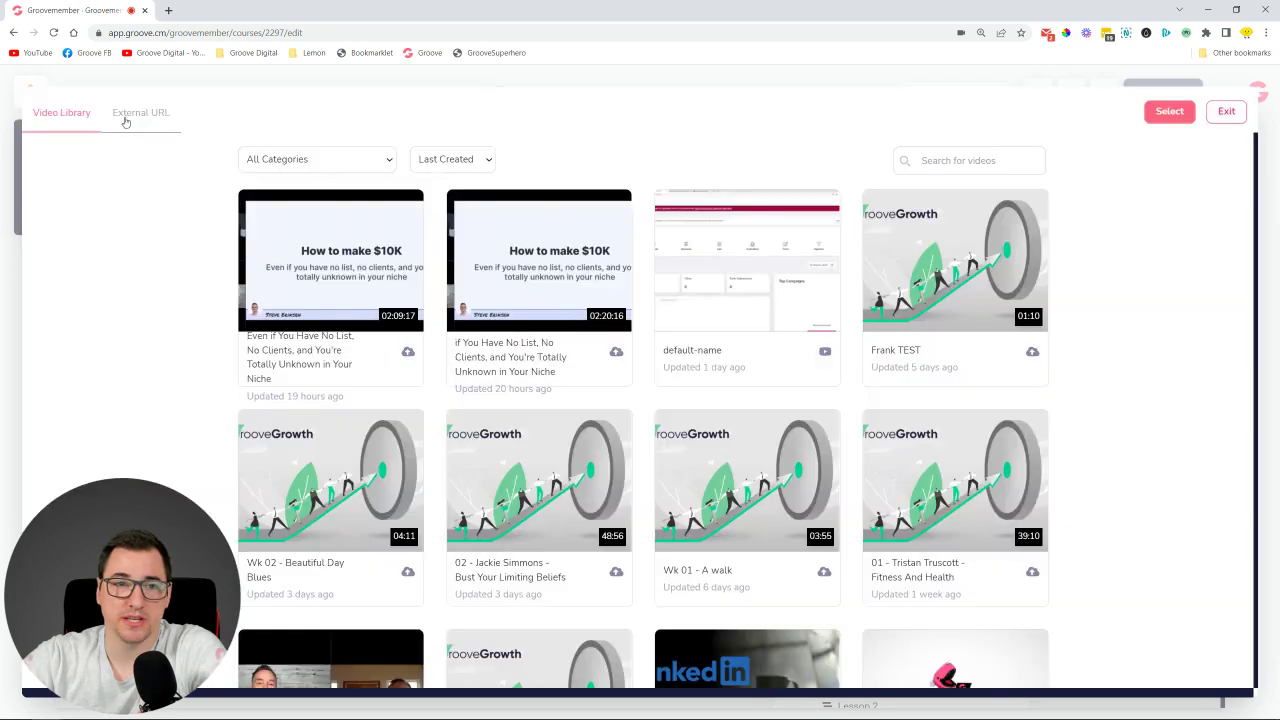
left_click(137, 126)
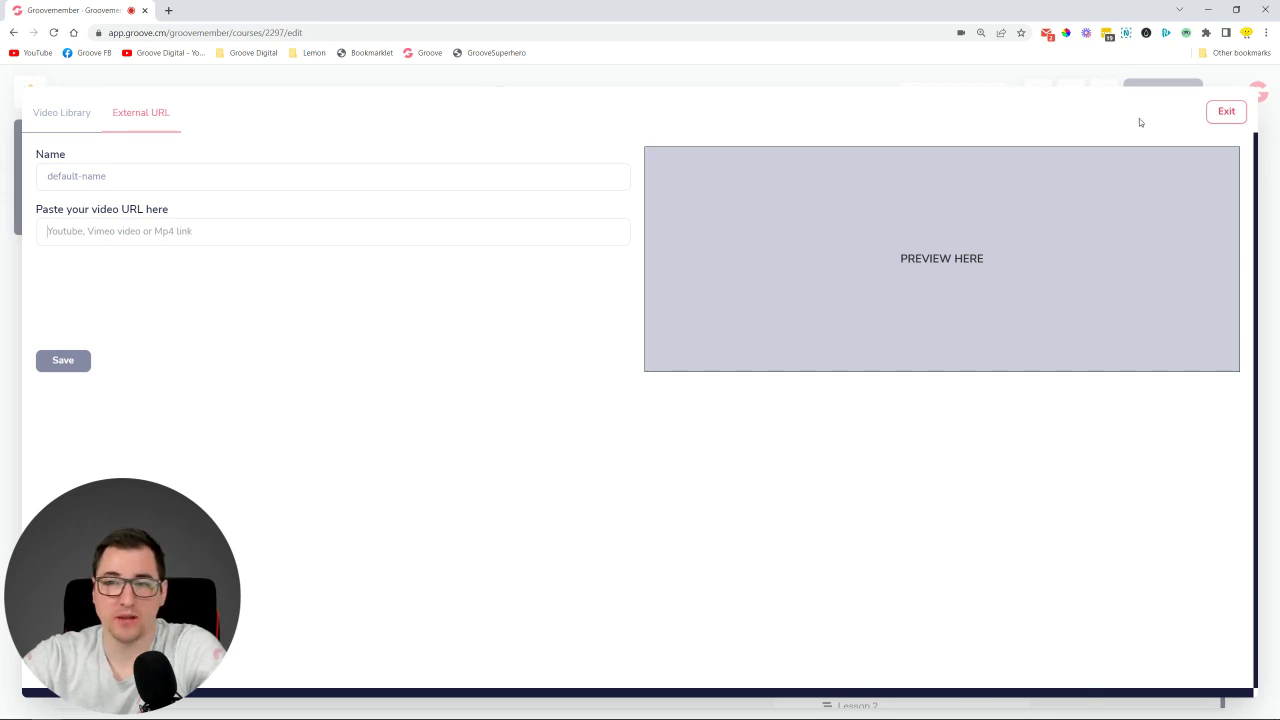
left_click(1228, 113)
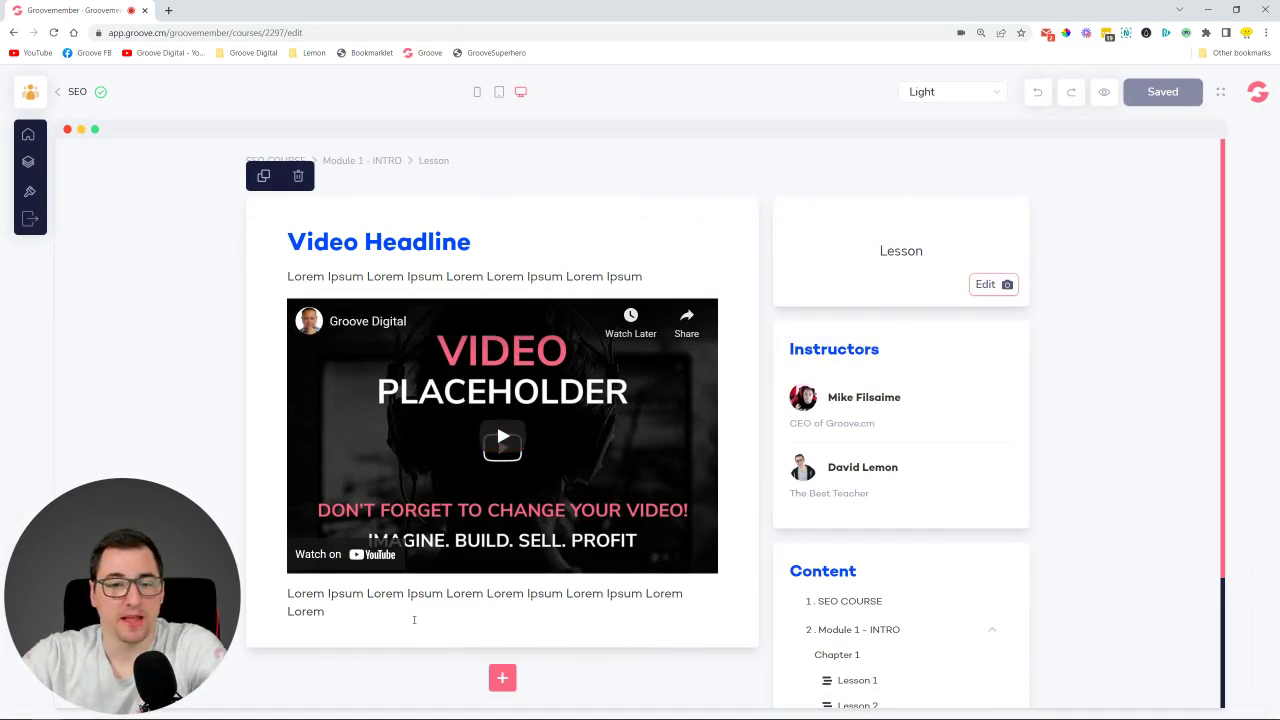
Step: Add an empty line below the lesson's closing text and start inserting a video there, but exit the video library
key("Return")
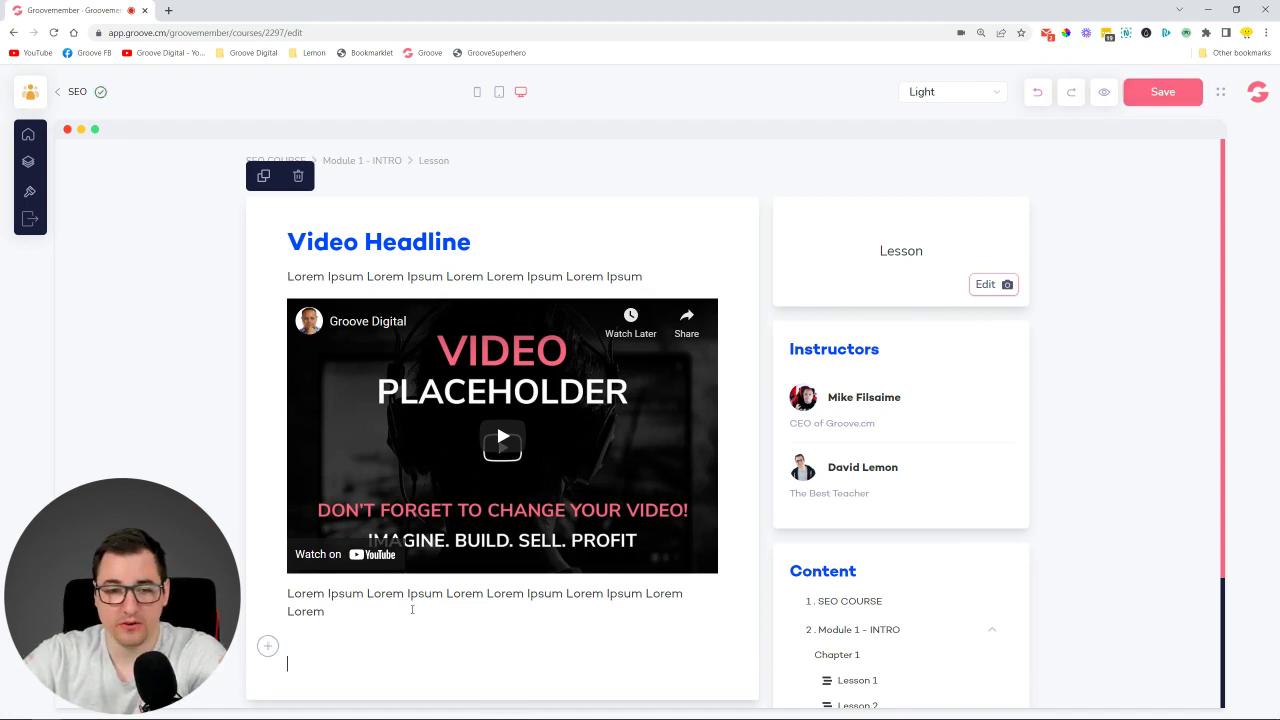
scroll(496, 410, "down", 2)
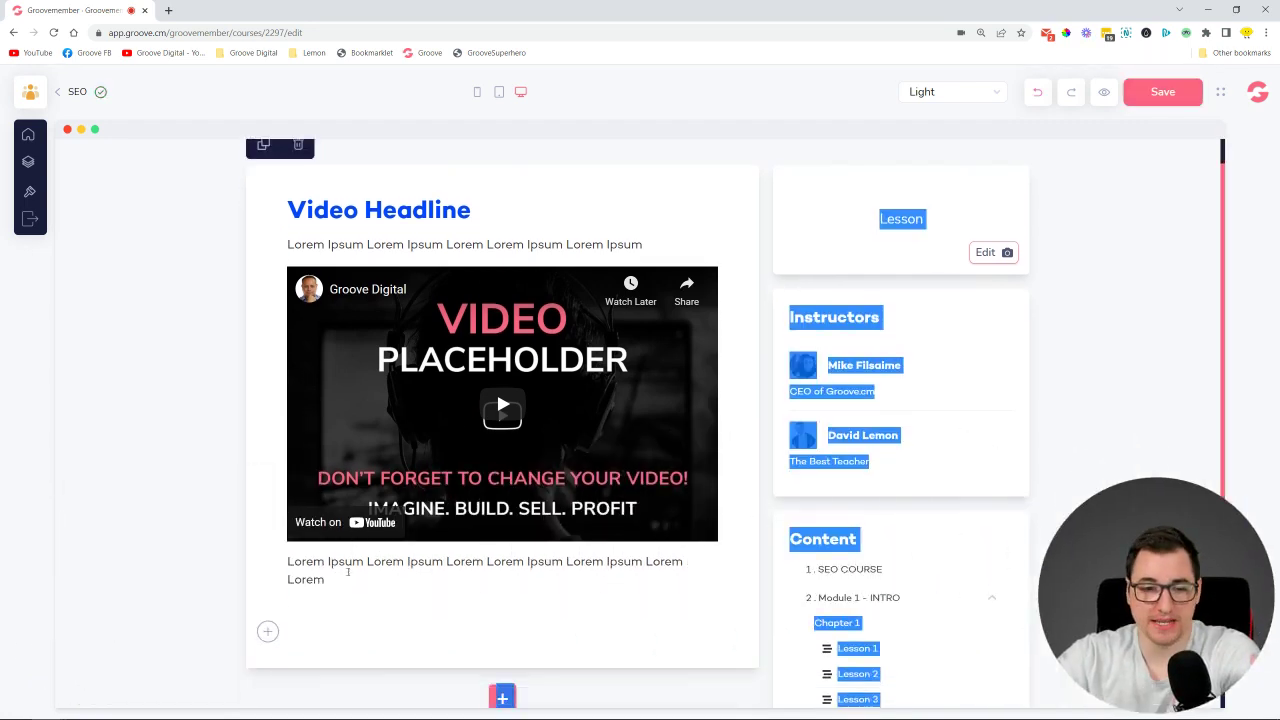
left_click(287, 499)
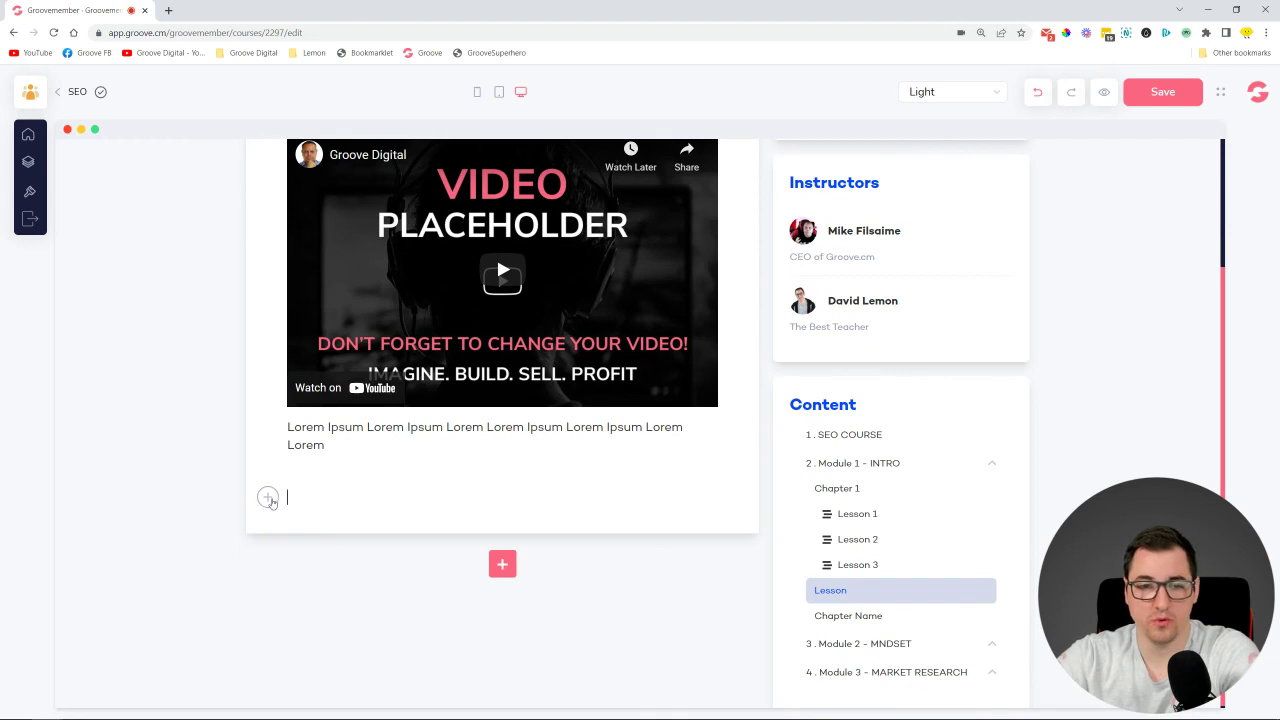
left_click(268, 498)
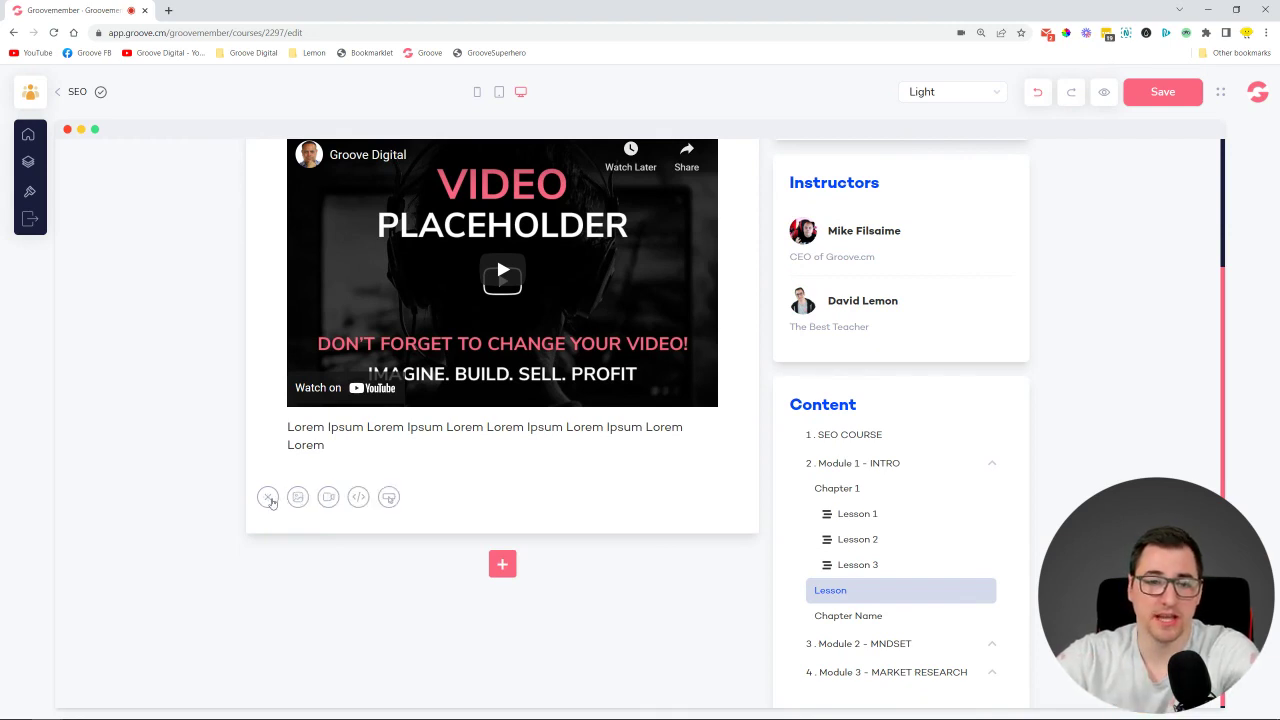
left_click(328, 498)
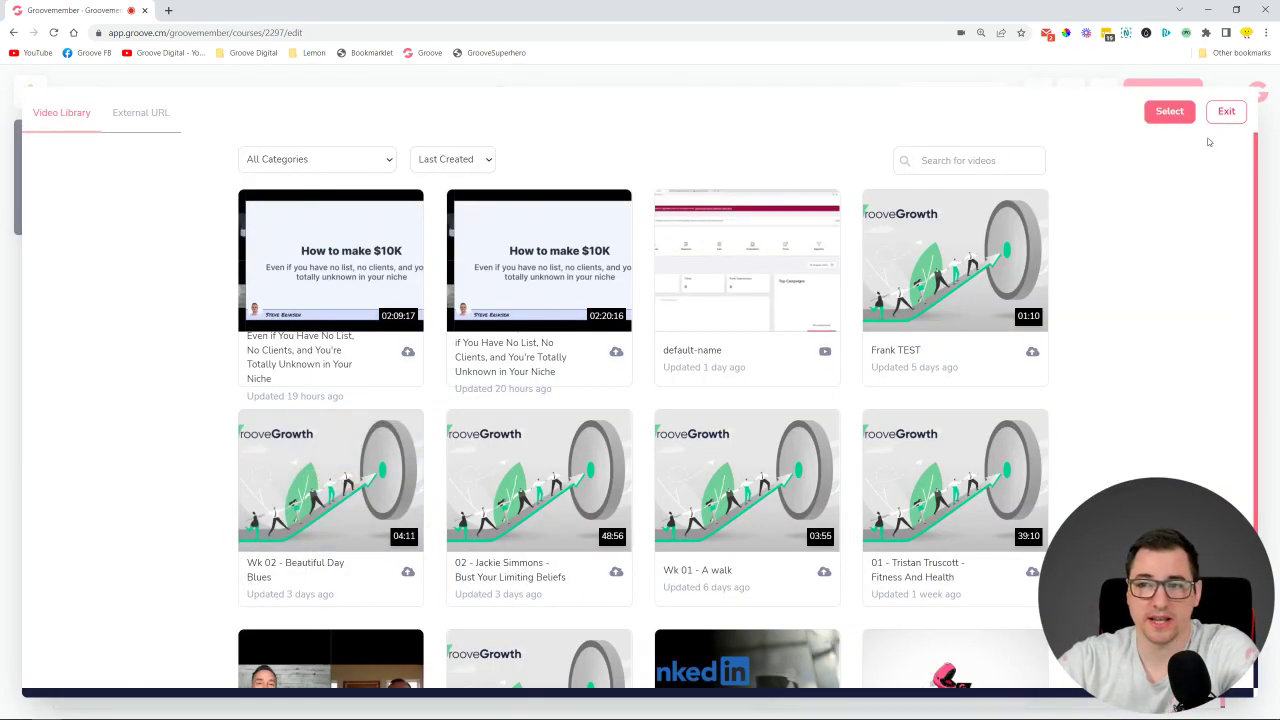
left_click(1226, 111)
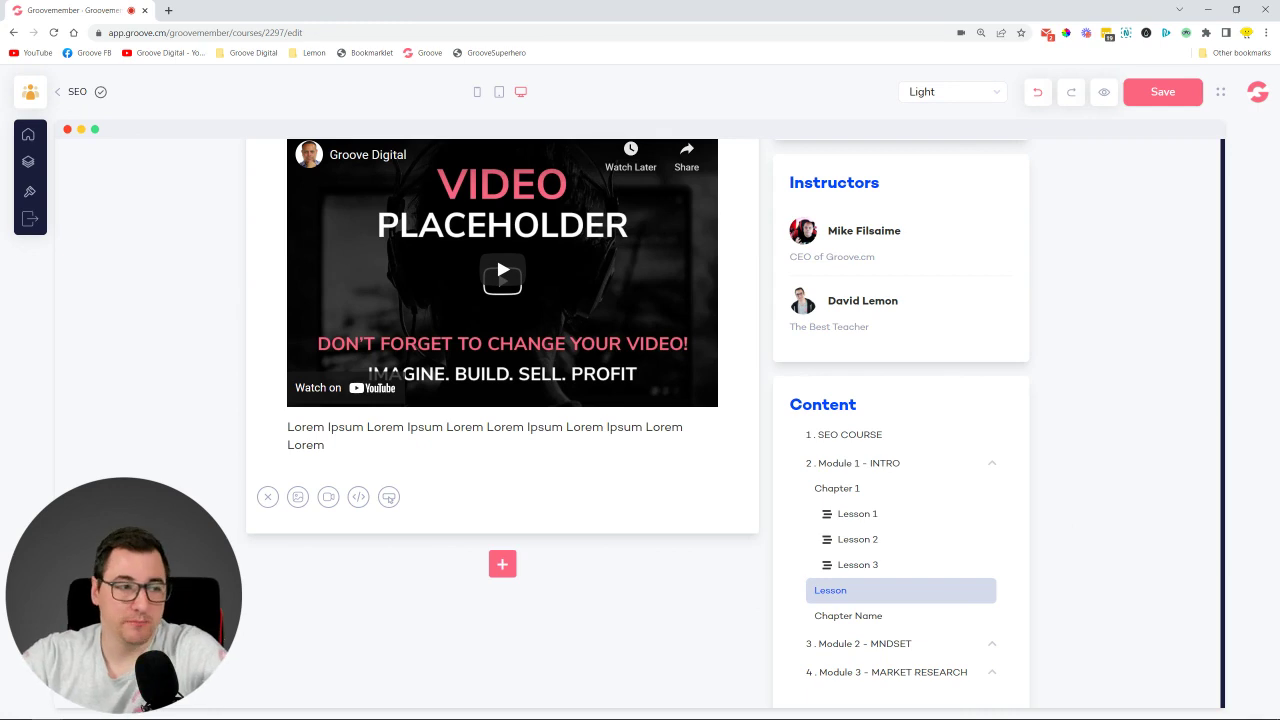
Step: In the Module 1 - INTRO outline, move Lesson 1 below Lesson 3 in Chapter 1 and nest Lesson under Chapter Name
left_click(28, 163)
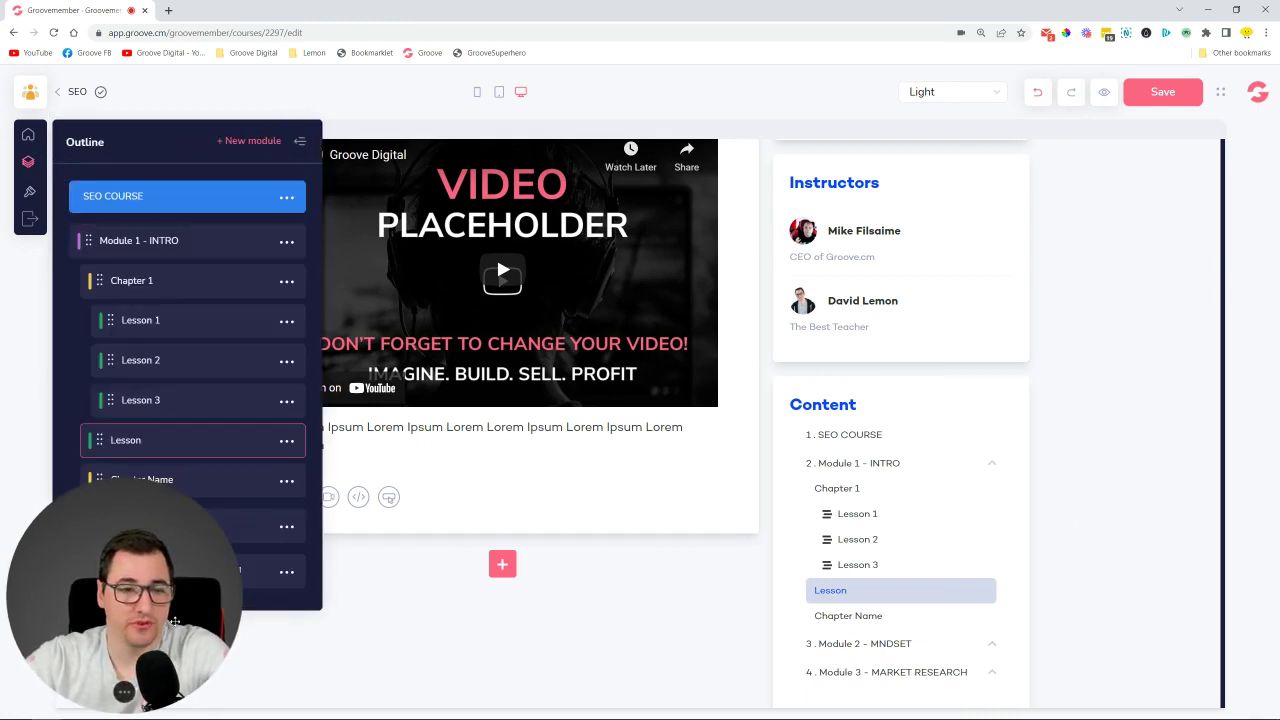
left_click(28, 163)
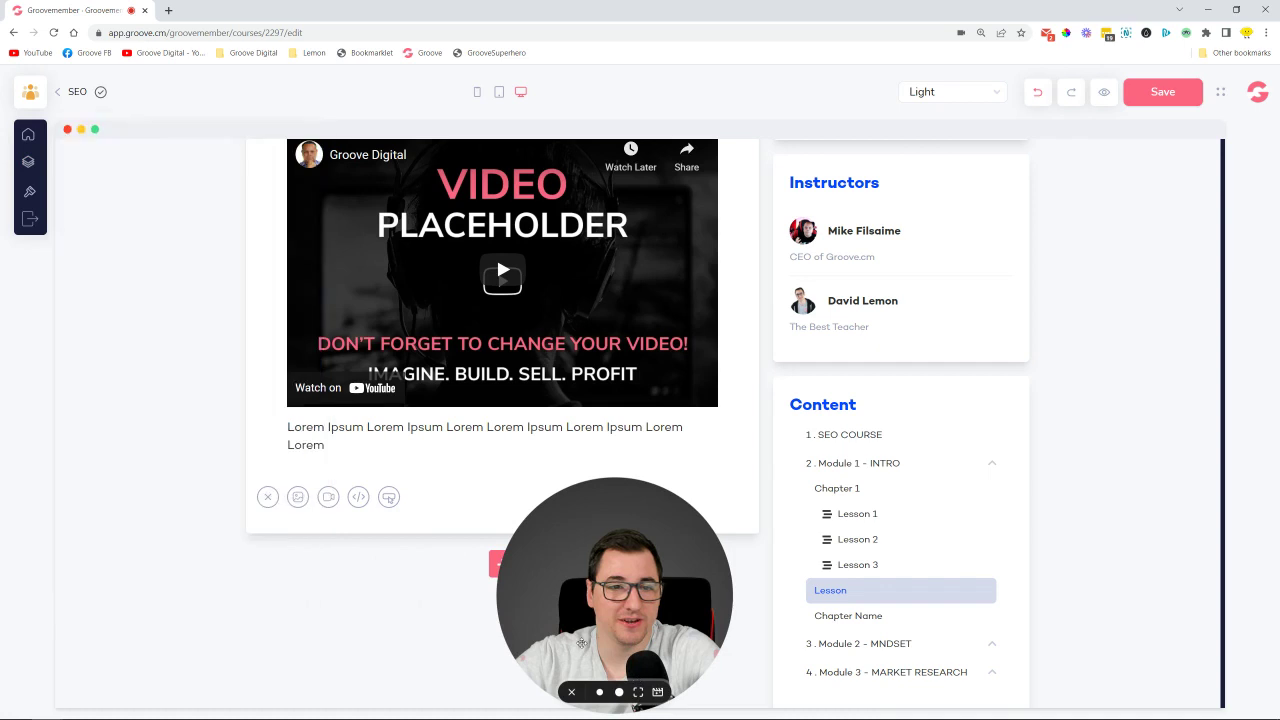
left_click(28, 162)
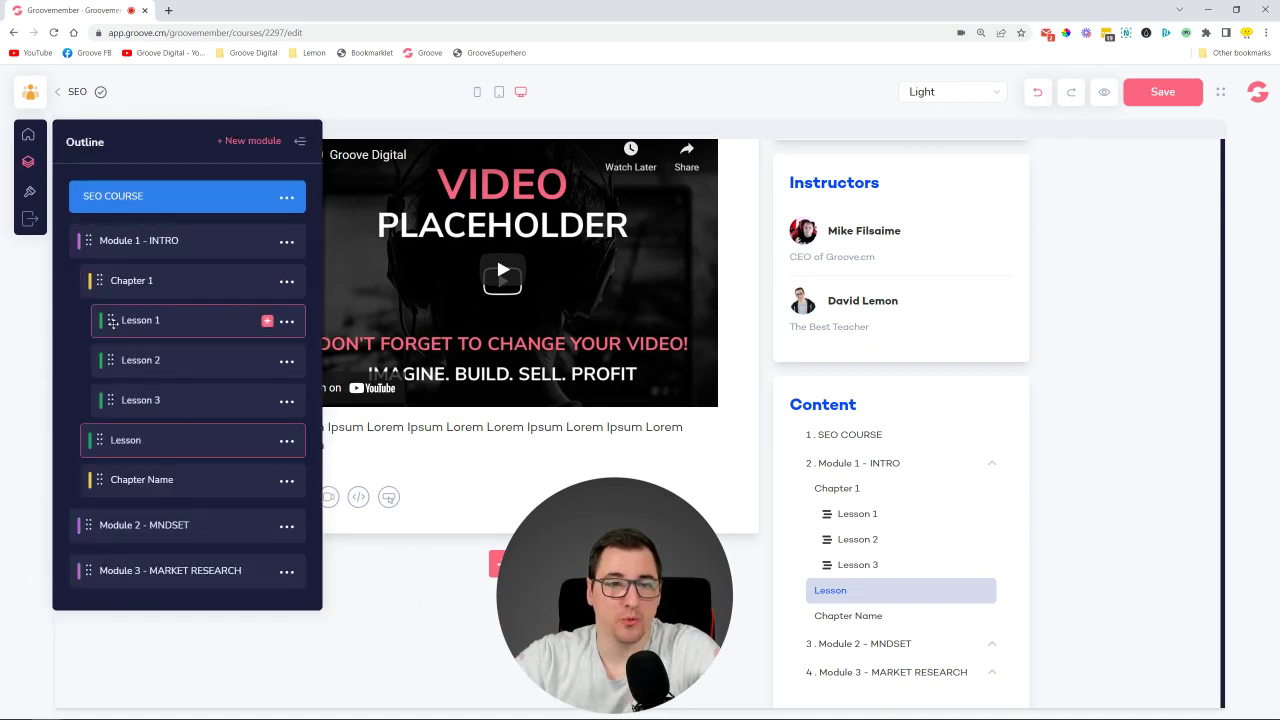
left_click_drag(112, 320, 104, 379)
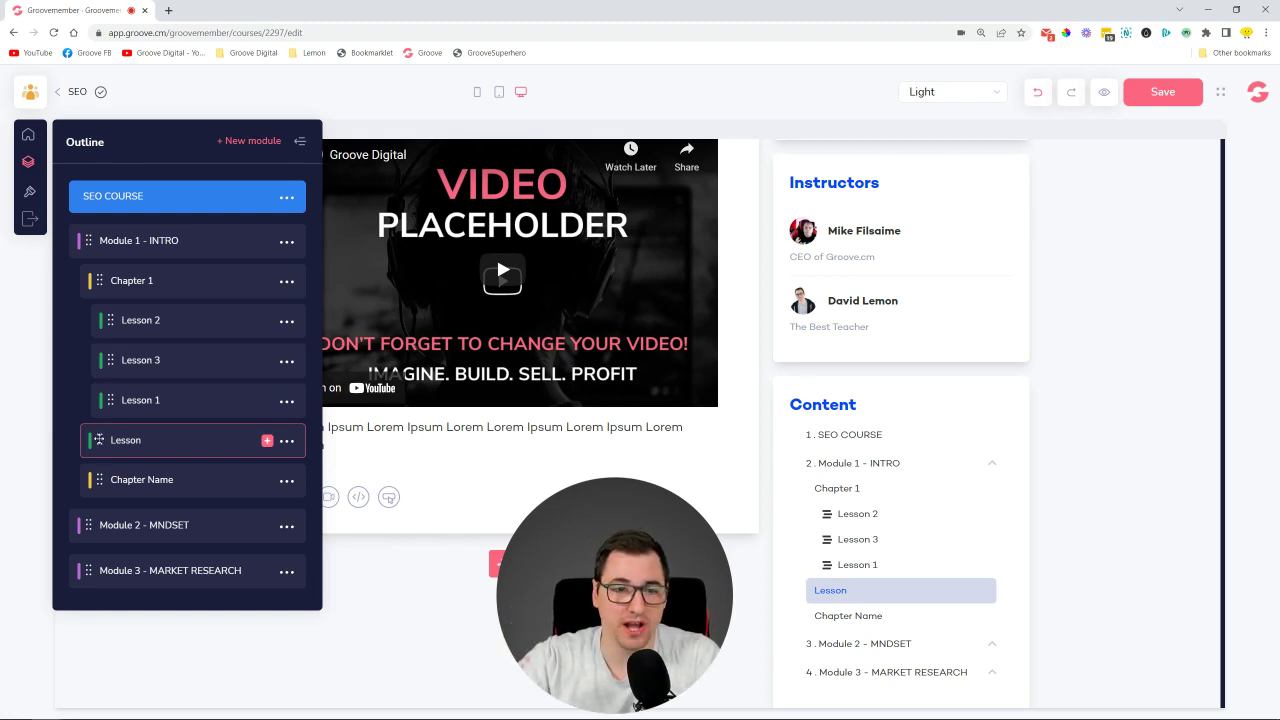
left_click_drag(98, 440, 155, 481)
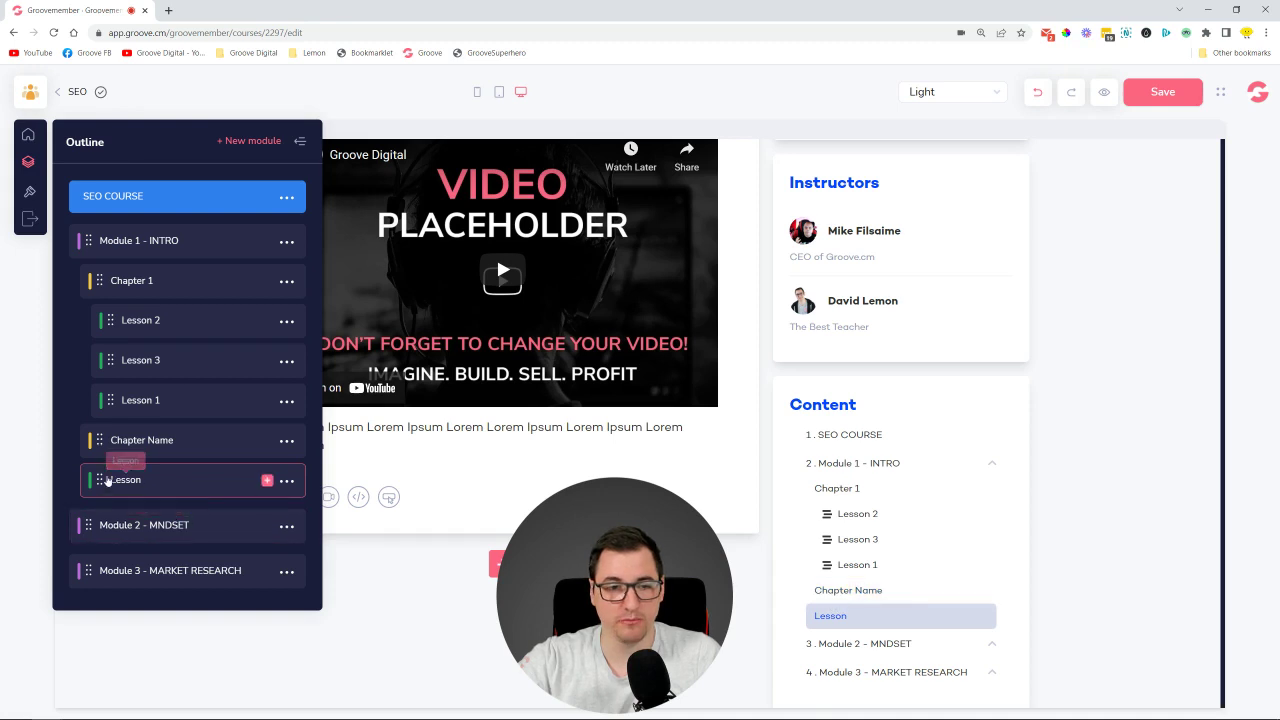
left_click_drag(100, 476, 114, 479)
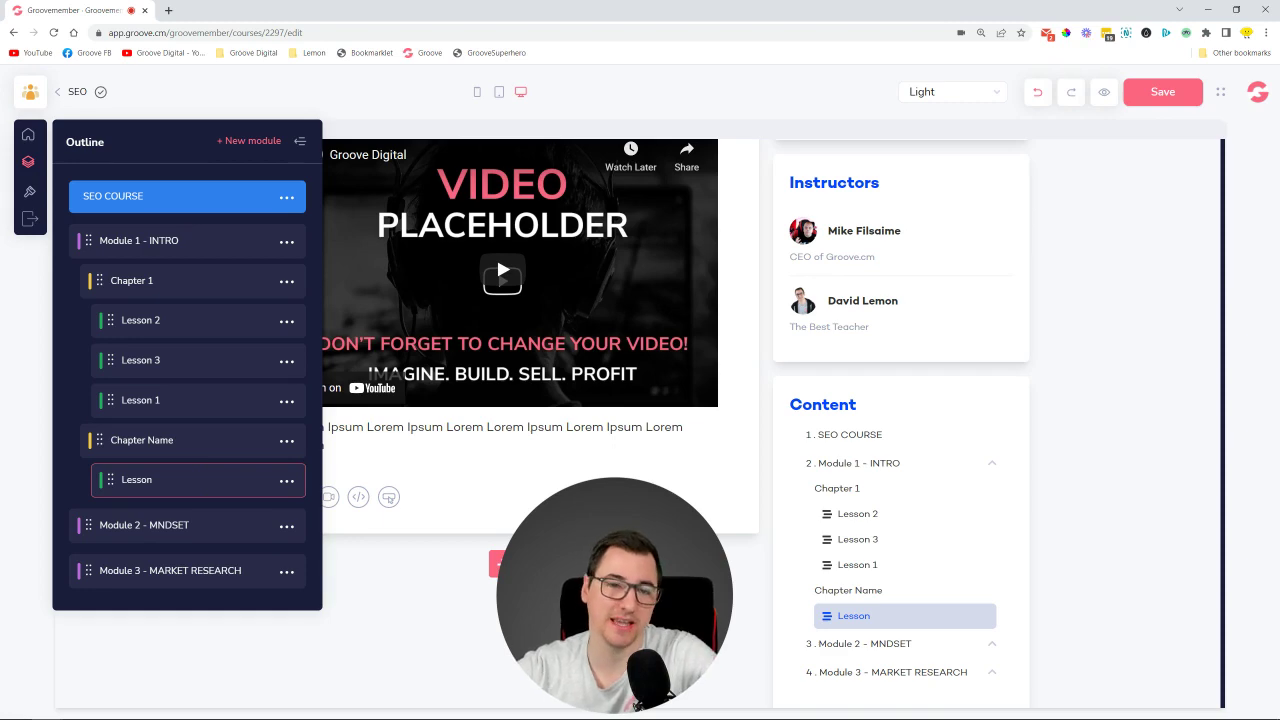
Step: Set the lesson's header image to the glowing outlined hands picture from the Image Library's own files
scroll(912, 339, "up", 2)
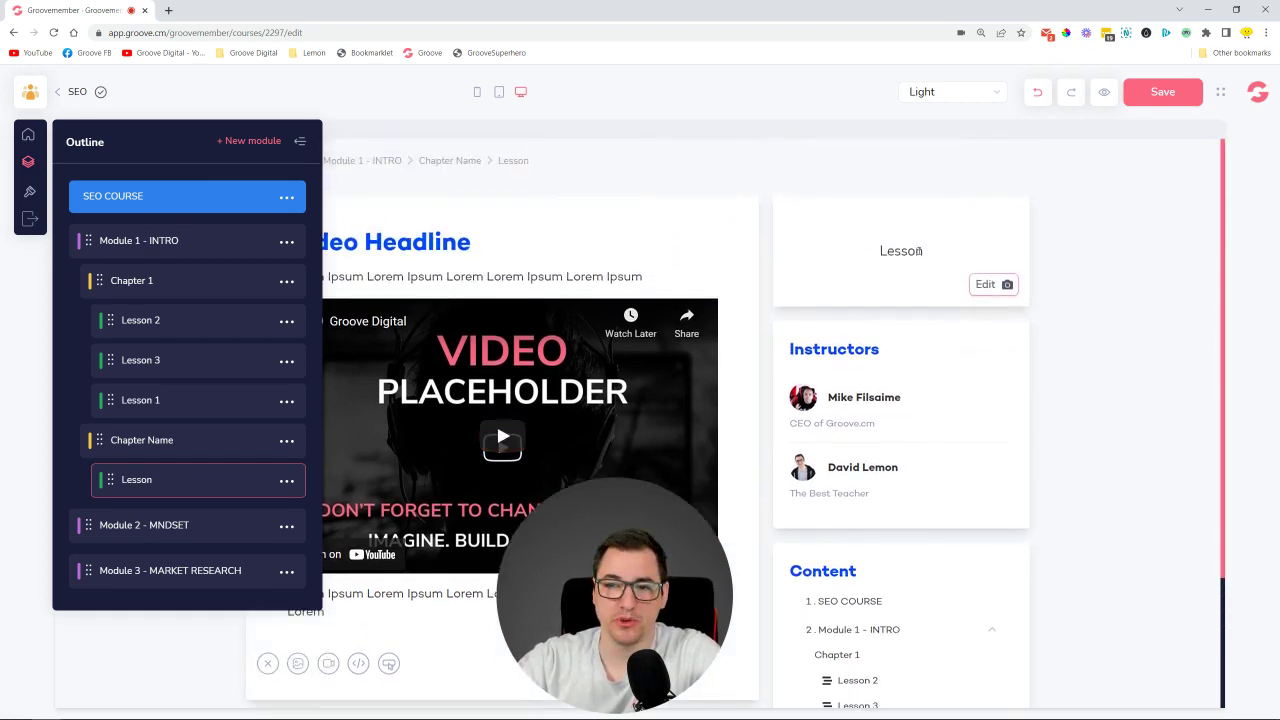
left_click(990, 284)
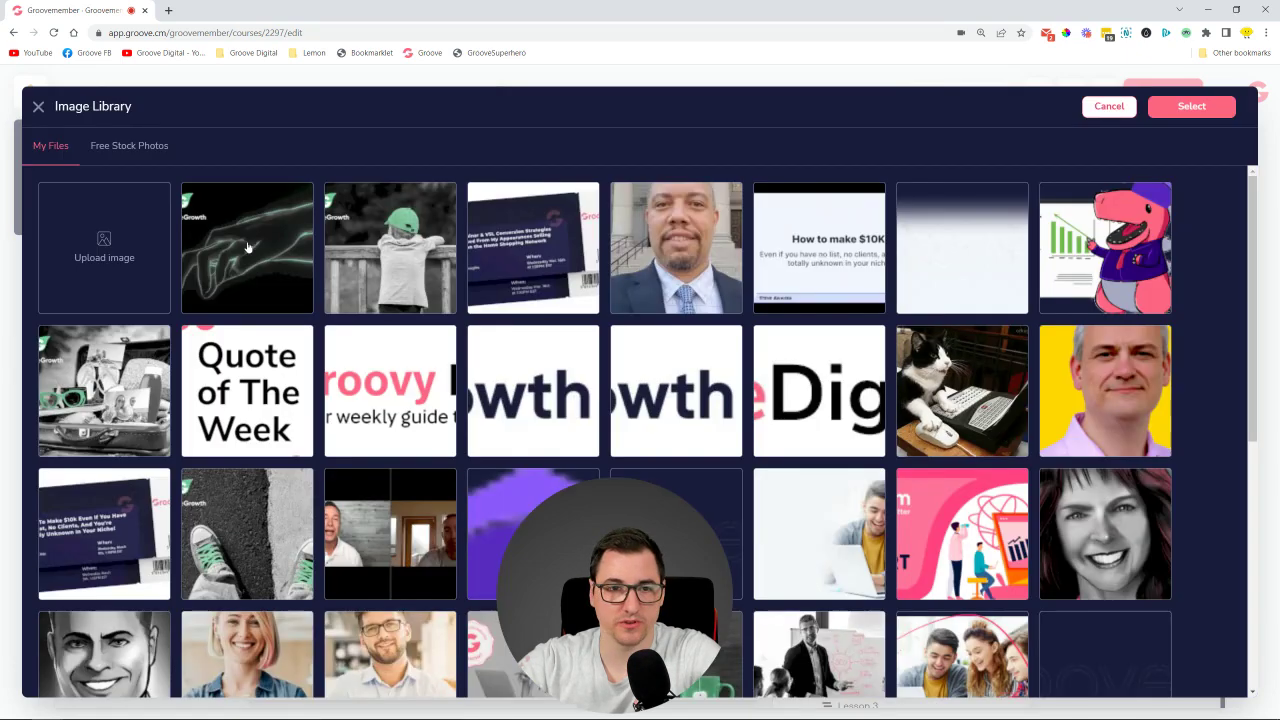
left_click(248, 247)
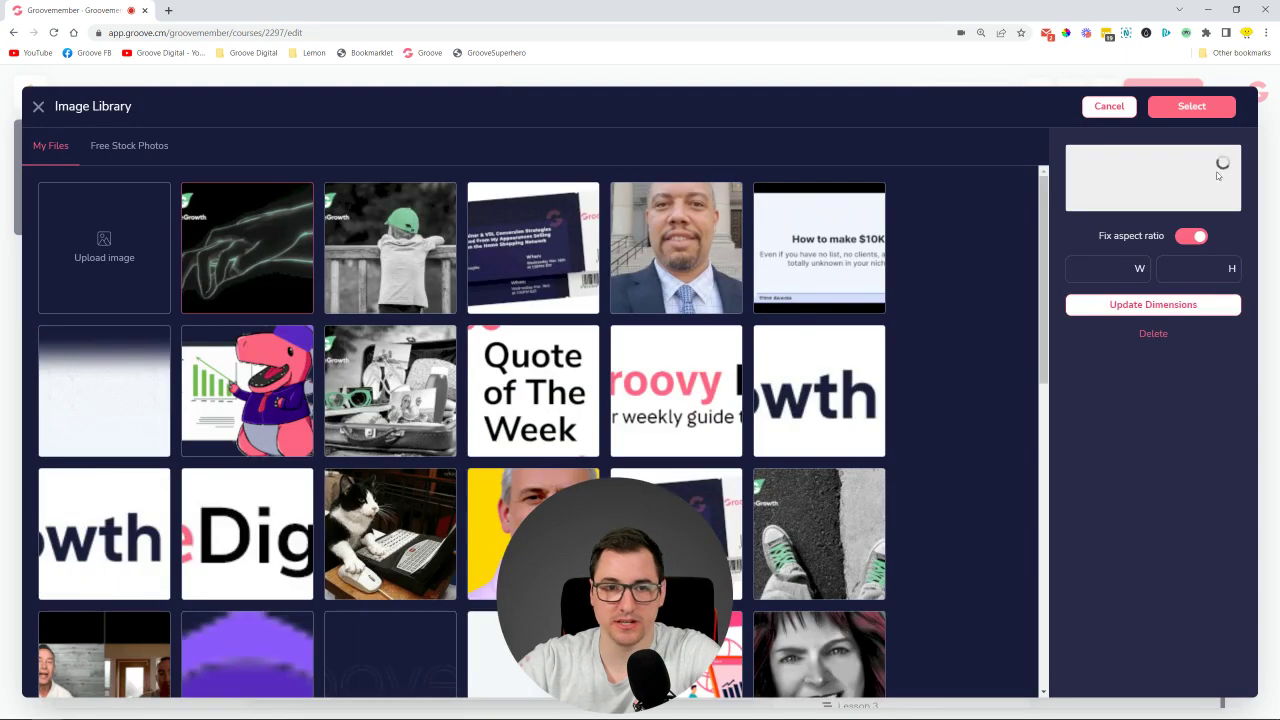
left_click(1191, 106)
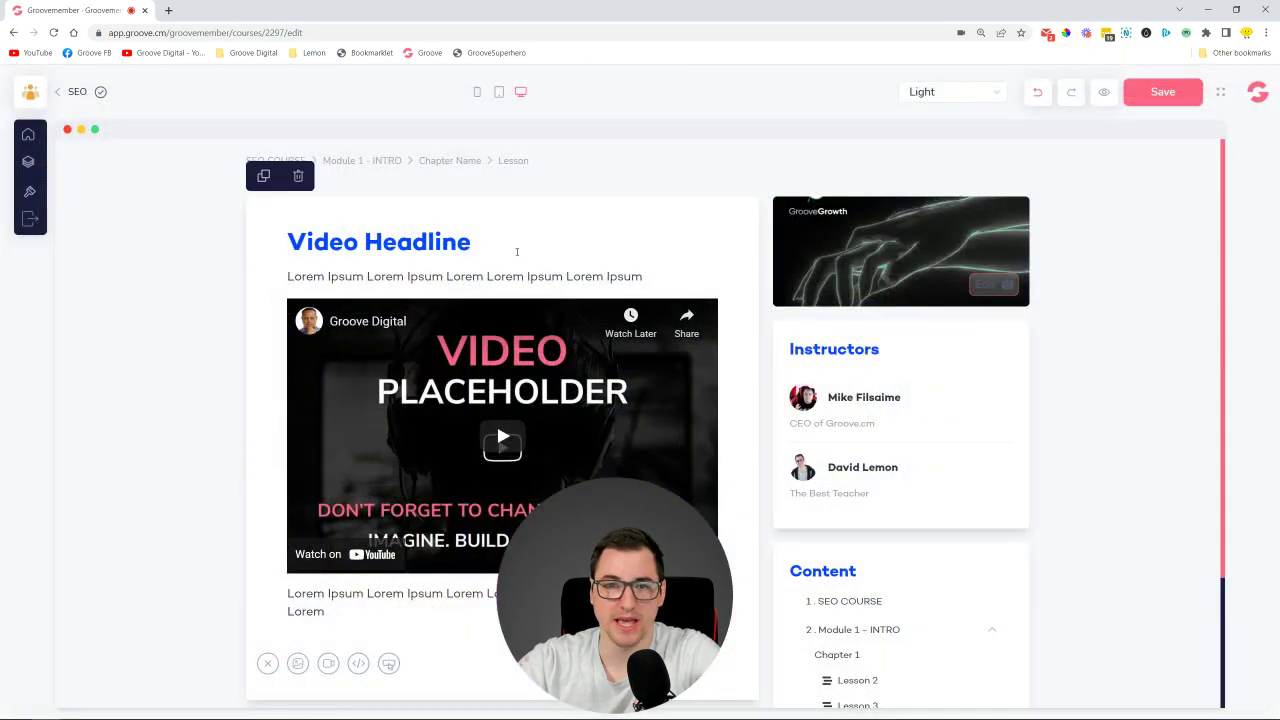
Step: Save the course changes and open the Module 1 - INTRO page to view its chapter cards
left_click(28, 161)
left_click(183, 242)
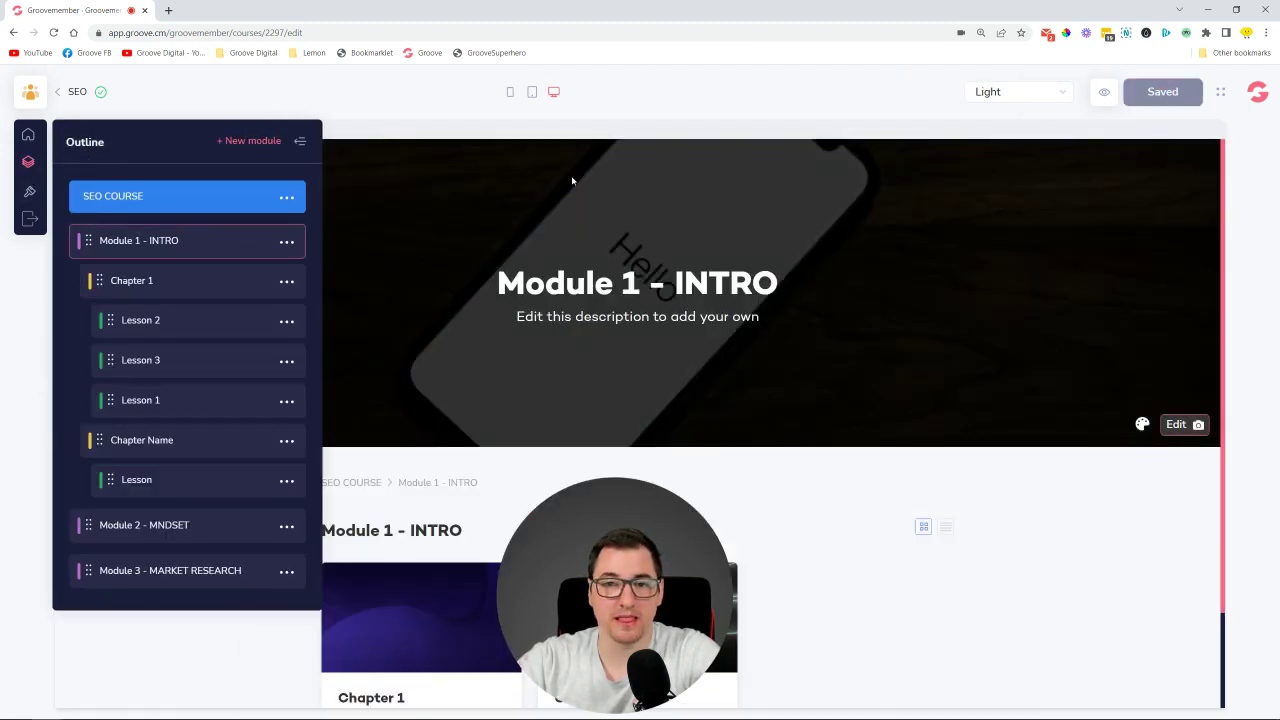
scroll(406, 508, "down", 1)
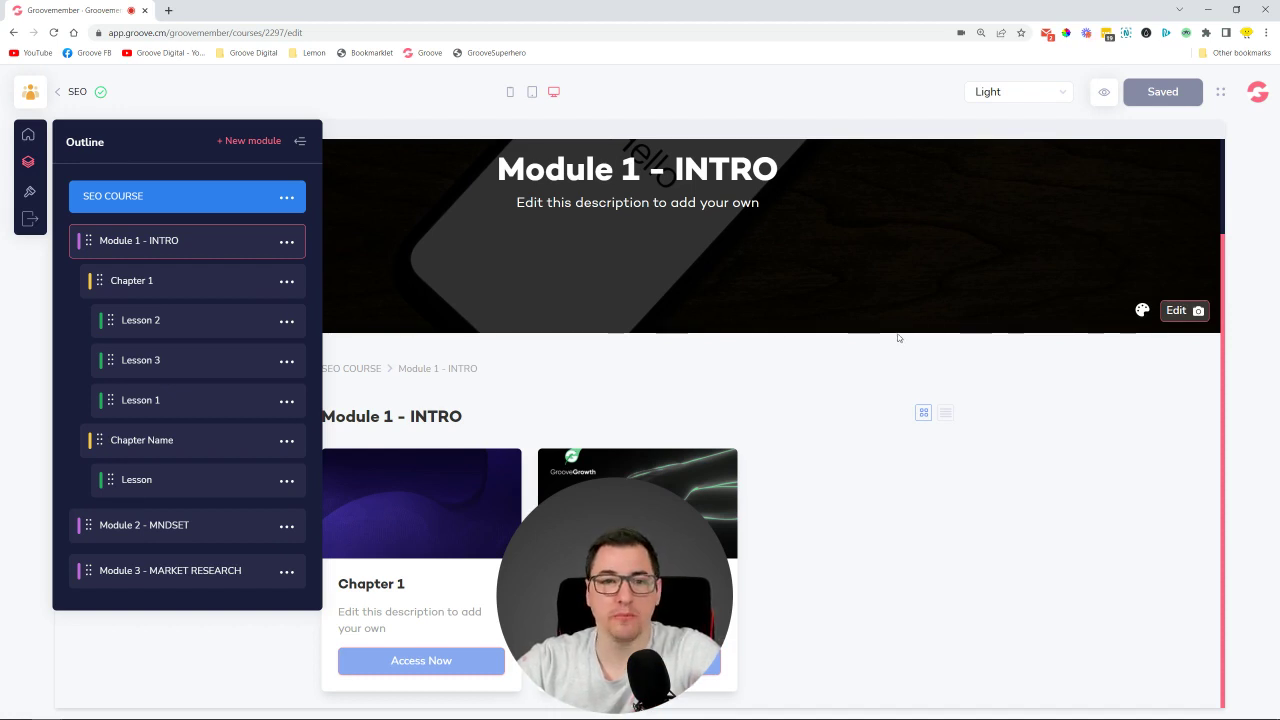
Step: Clone Module 1 - INTRO and open the clone to check its copied chapters and lessons in the outline
left_click(286, 242)
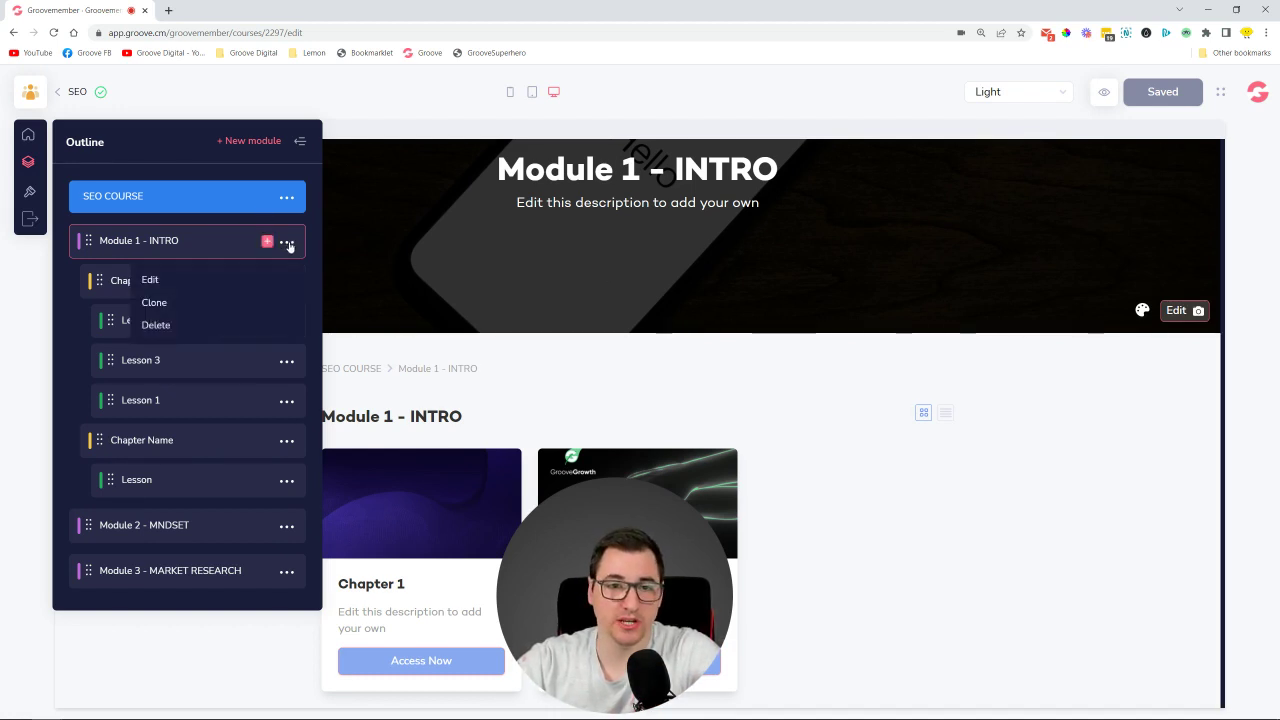
left_click(160, 310)
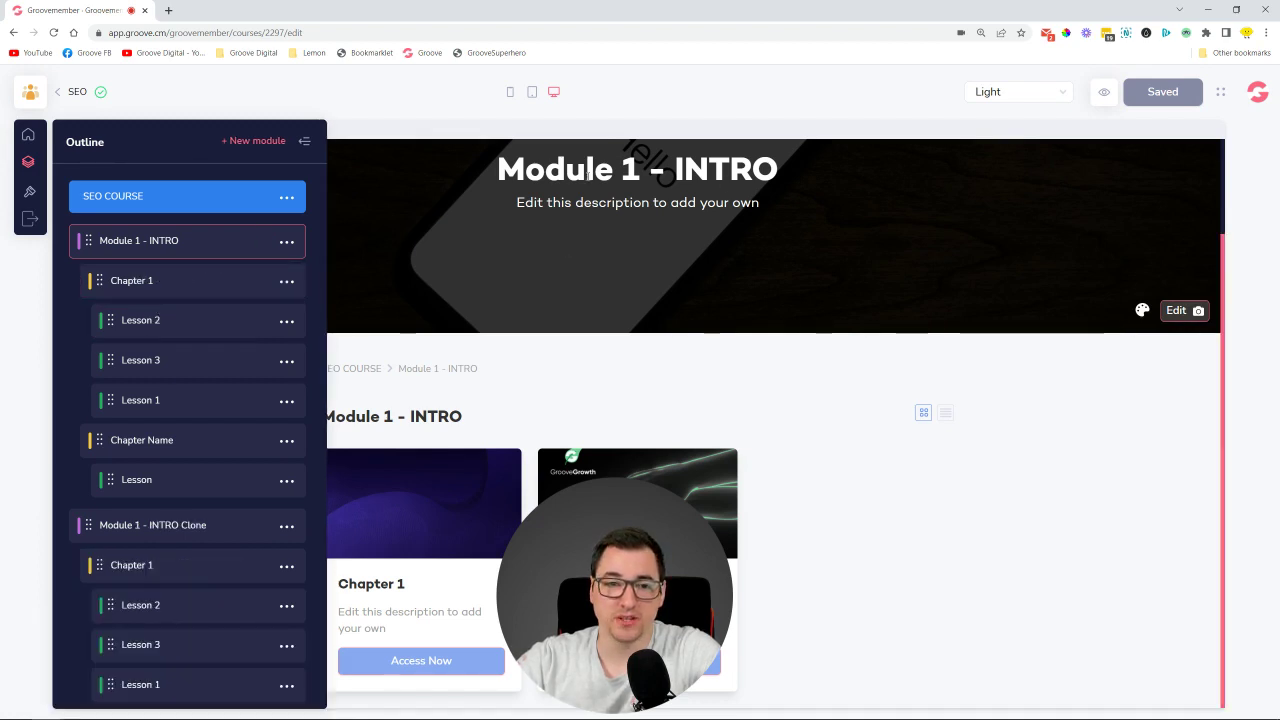
left_click(178, 530)
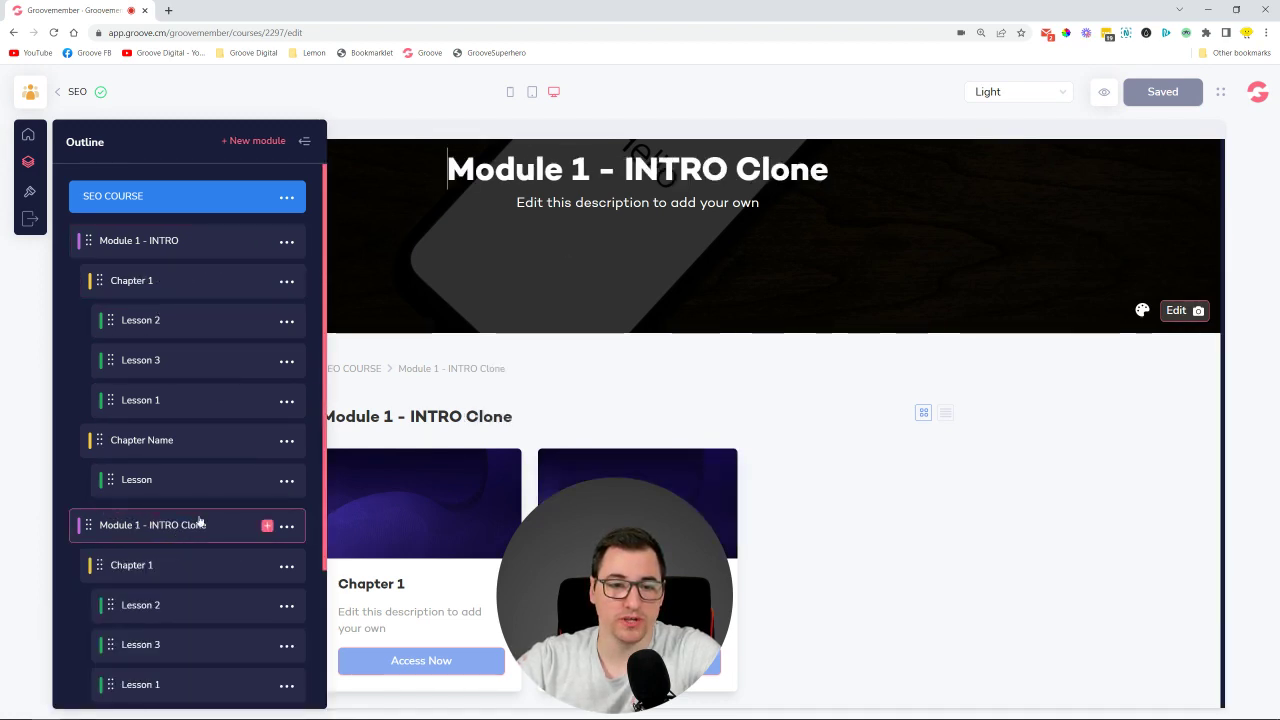
scroll(820, 224, "up", 2)
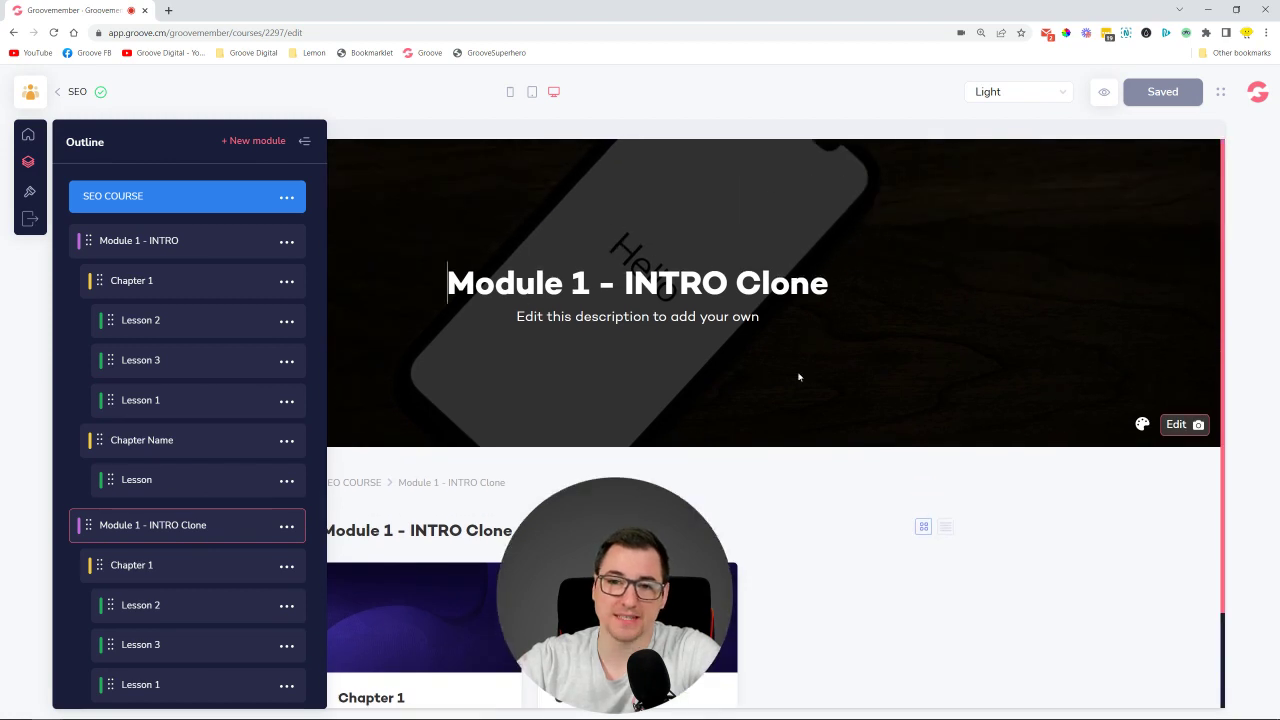
scroll(508, 351, "down", 2)
scroll(200, 520, "down", 3)
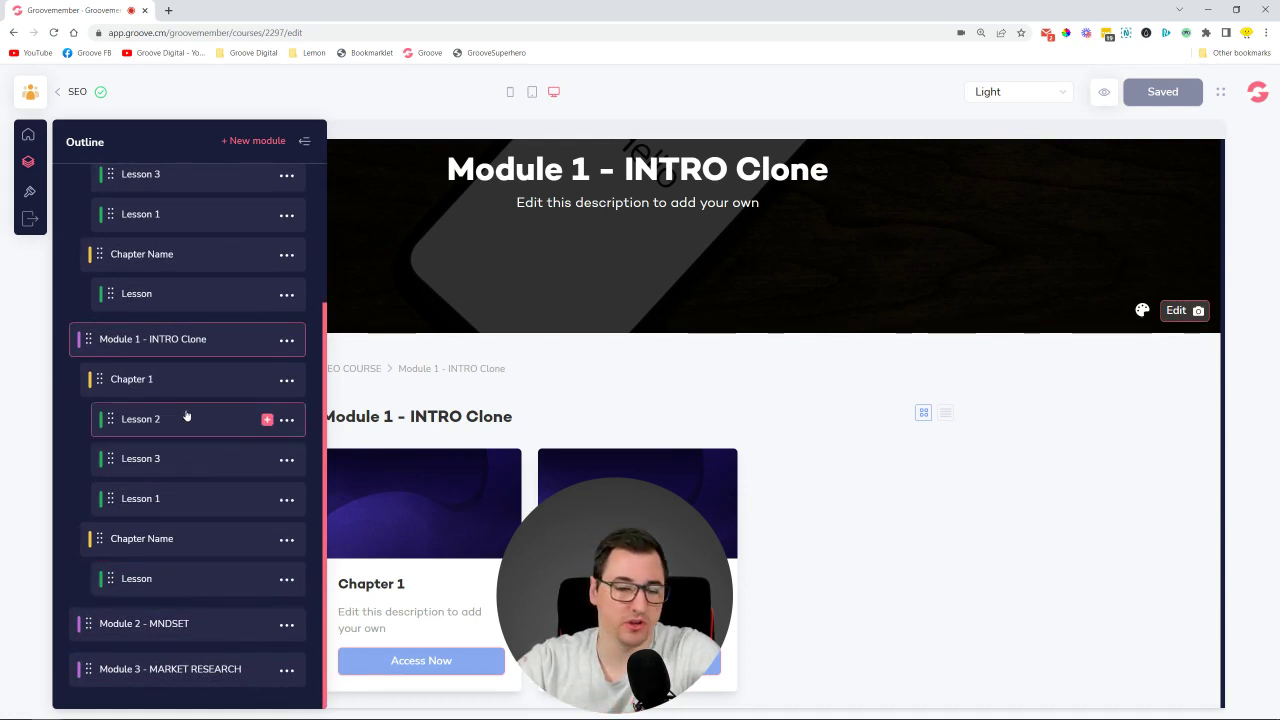
scroll(115, 360, "up", 3)
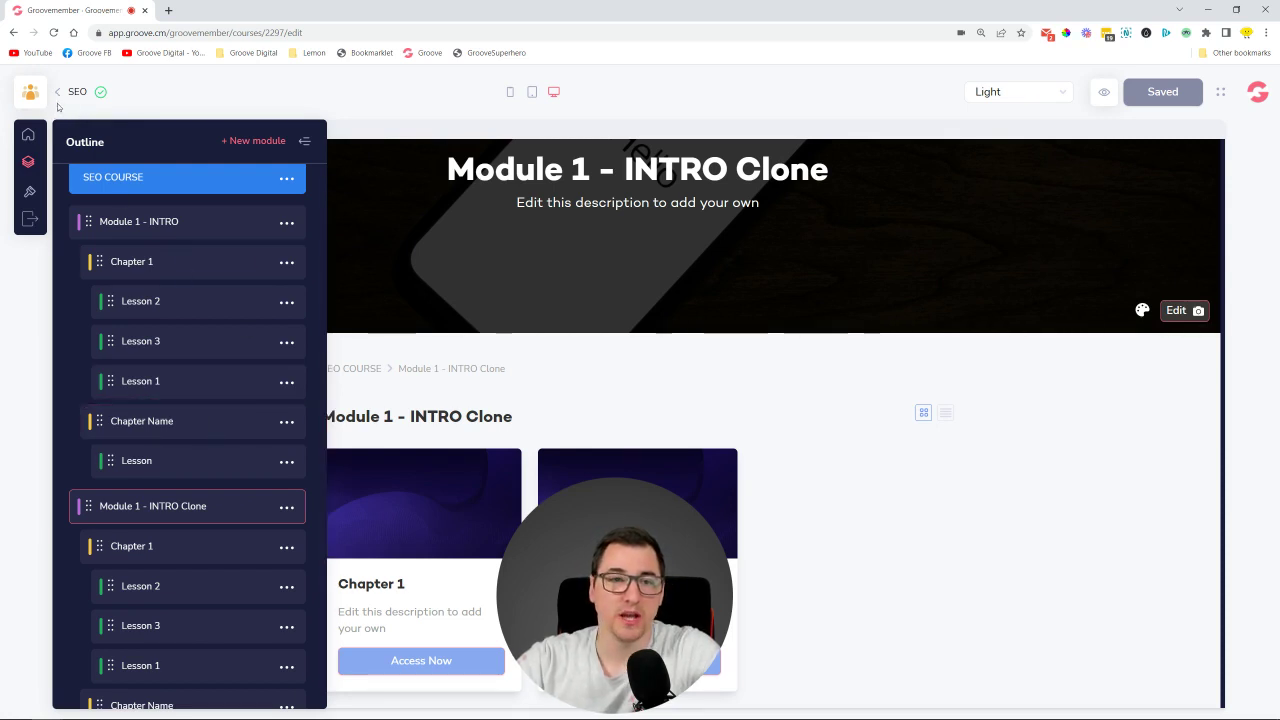
Step: Exit the course editor to the Superhero membership's course management and move the Youtube for SEO course to first place
left_click(29, 143)
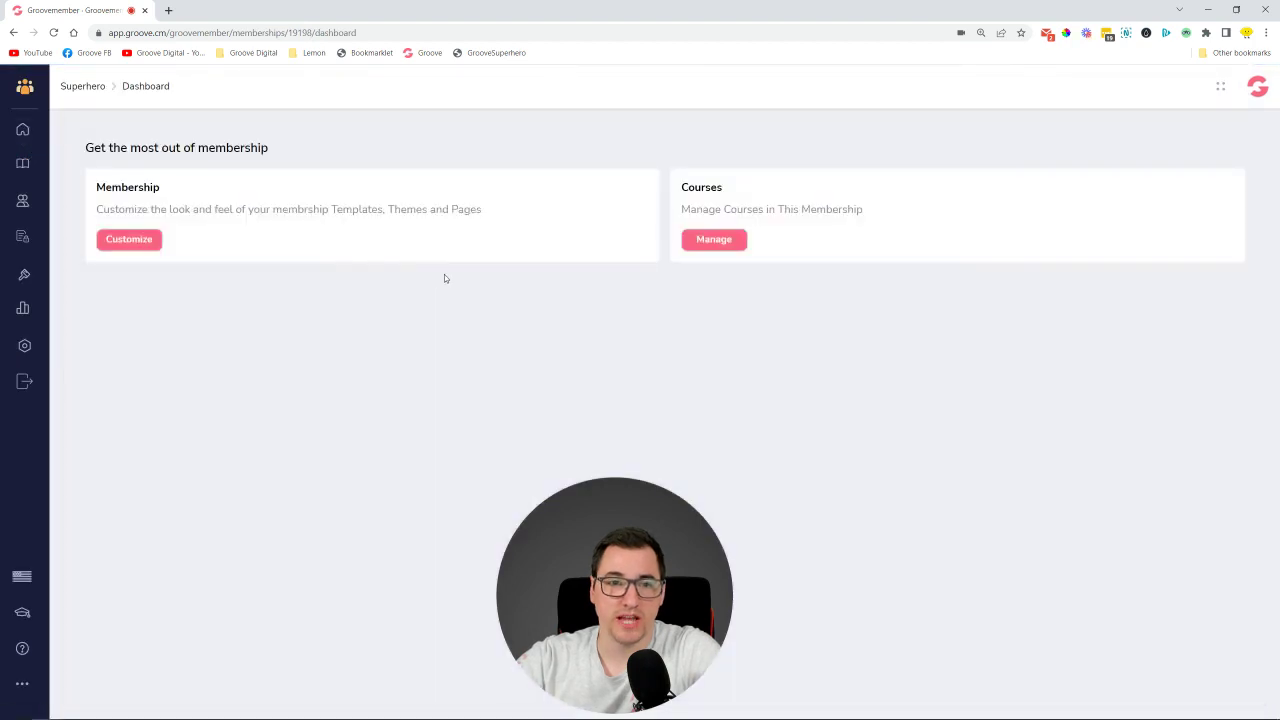
left_click(731, 240)
left_click_drag(541, 598, 50, 598)
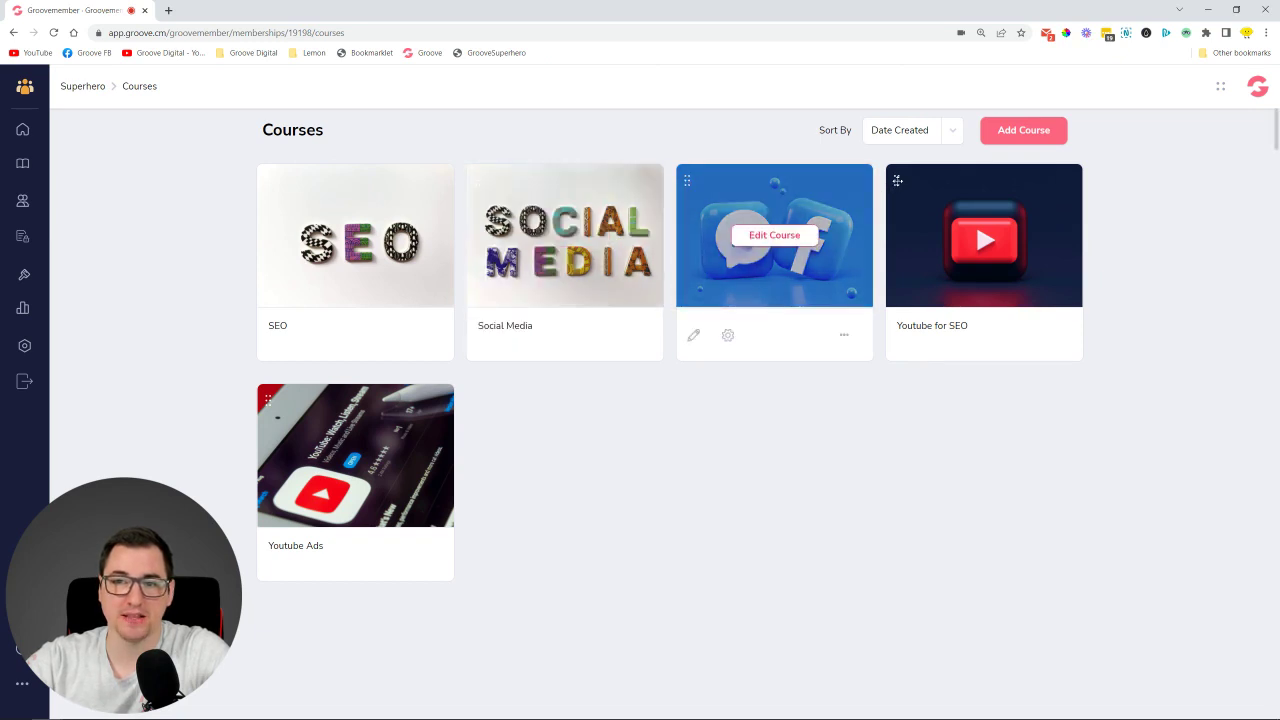
left_click_drag(687, 181, 484, 201)
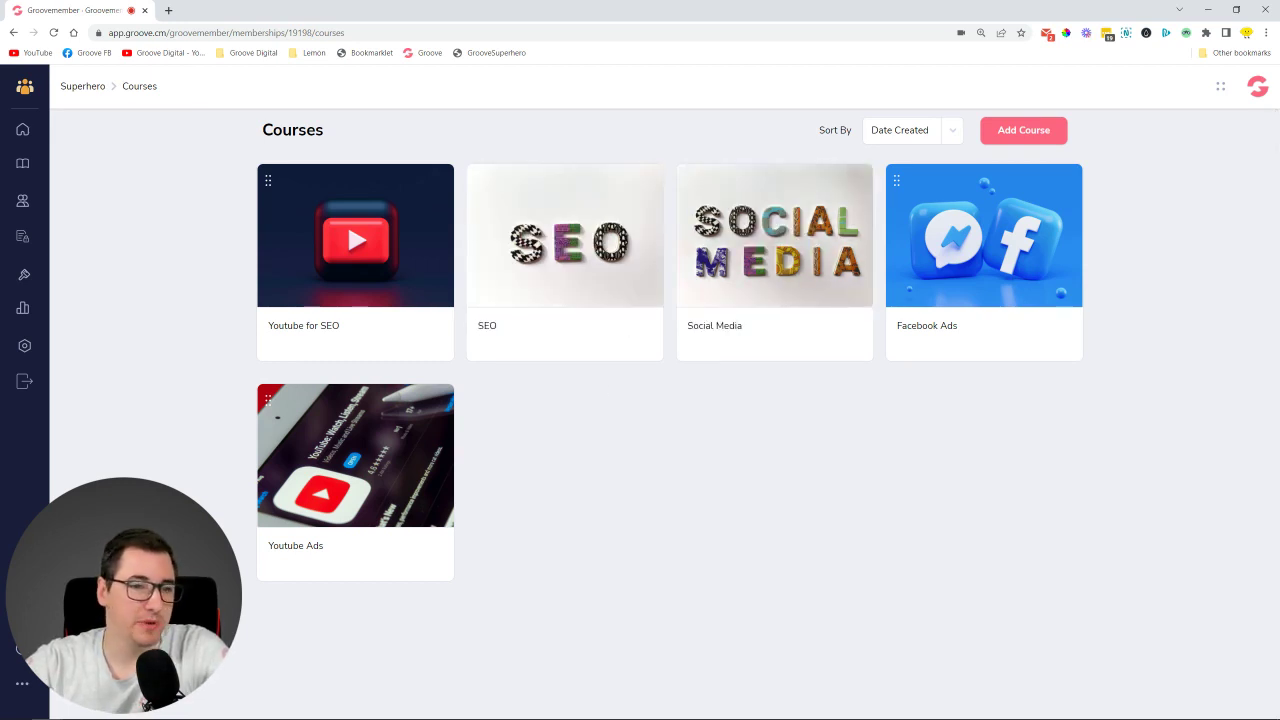
Step: Open the live GrooveSuperhero member site, log out to view the customized sign-in page, and sign back in
left_click(497, 51)
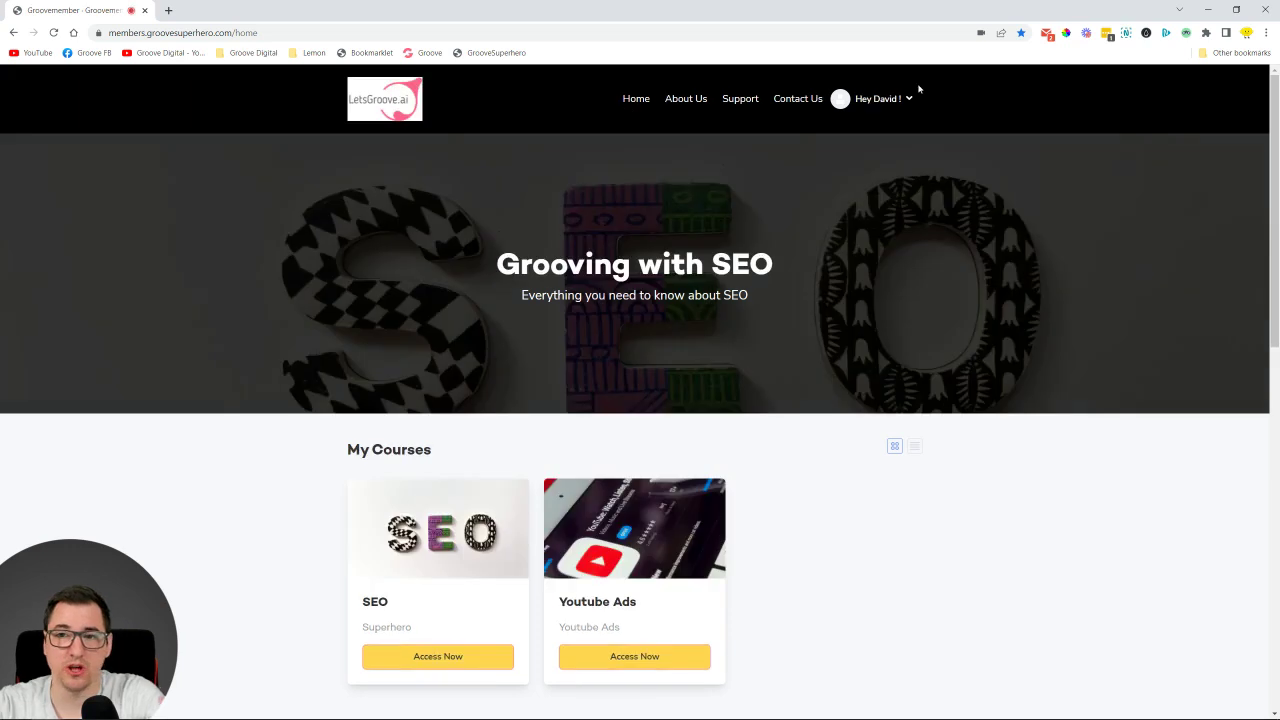
left_click(903, 101)
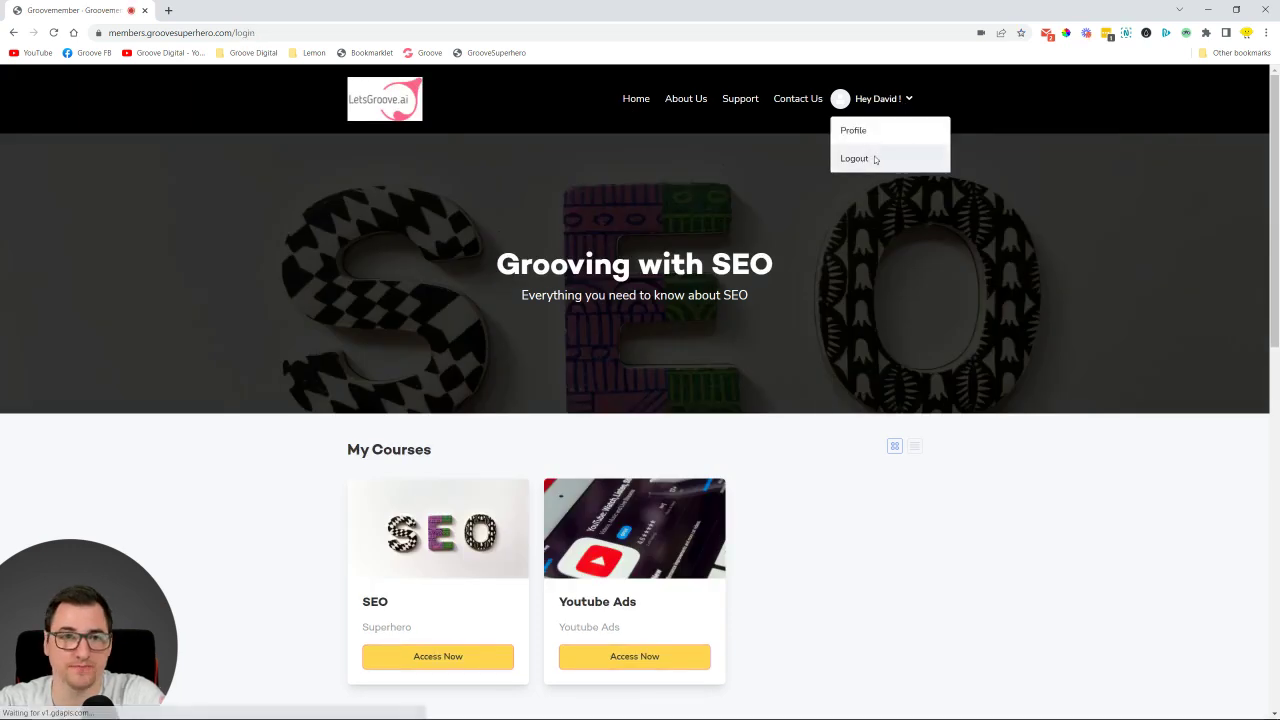
left_click(874, 160)
left_click(890, 105)
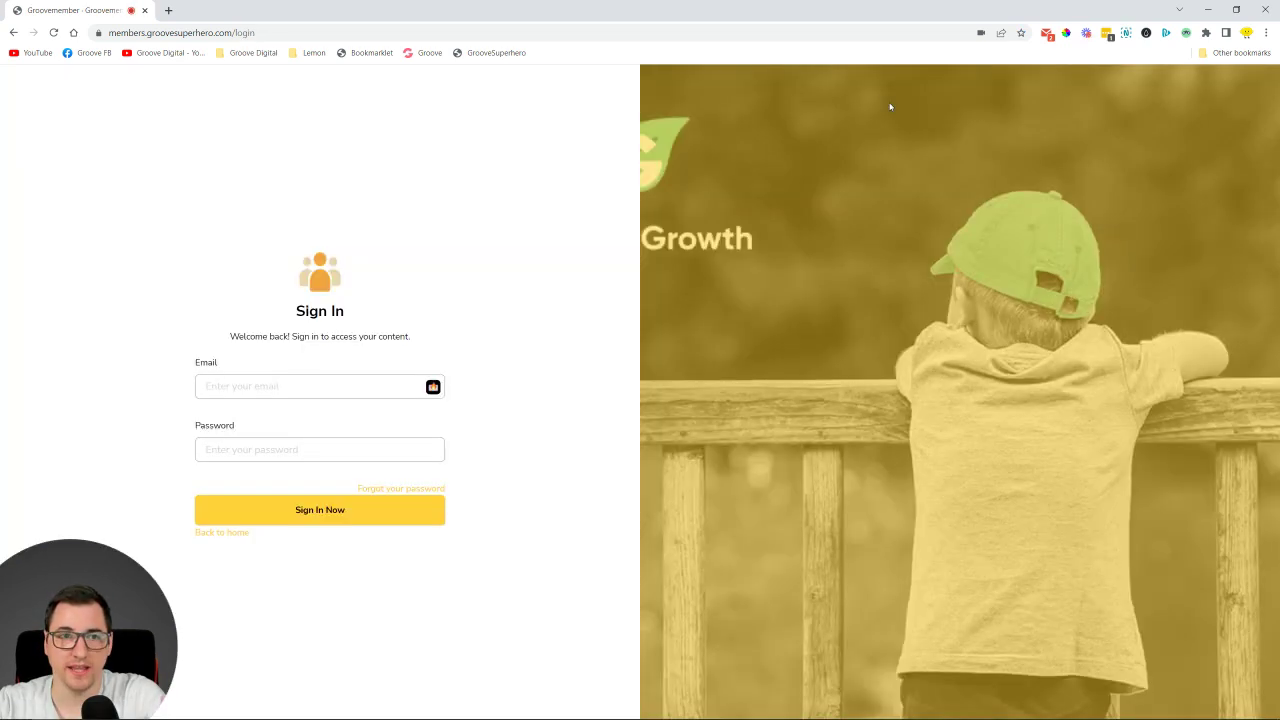
left_click(345, 512)
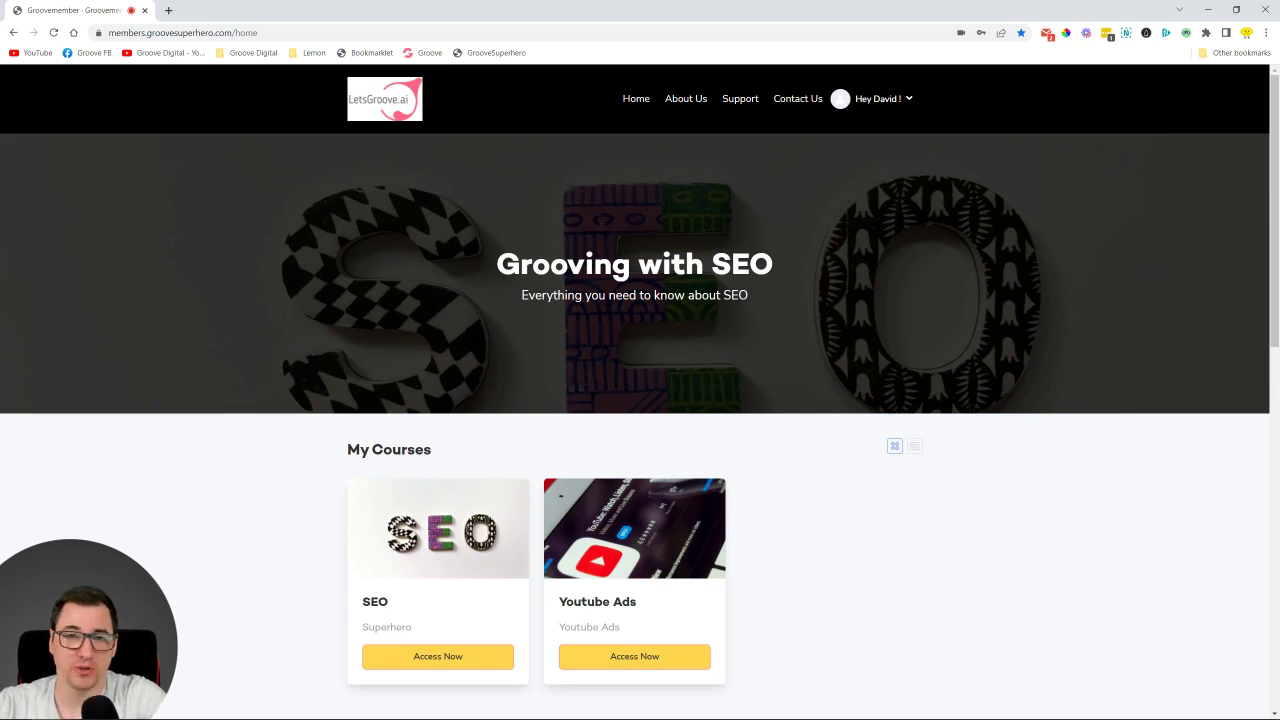
left_click_drag(97, 645, 240, 522)
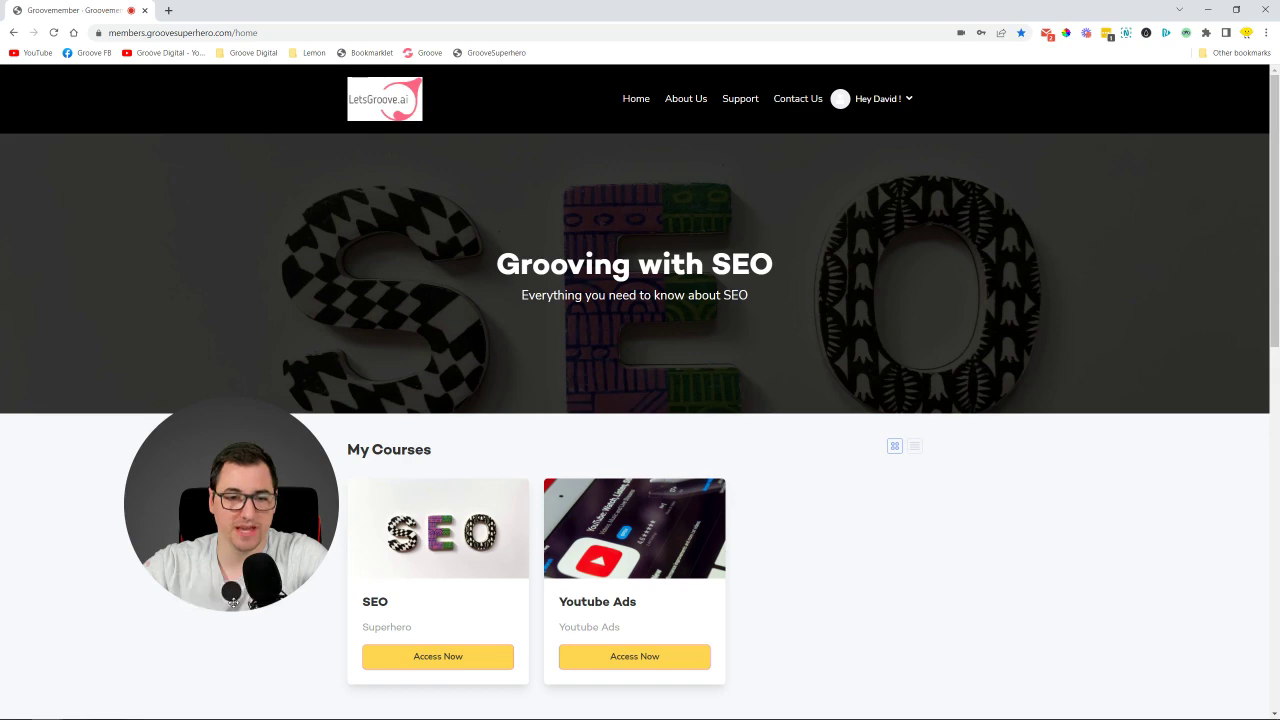
left_click(235, 591)
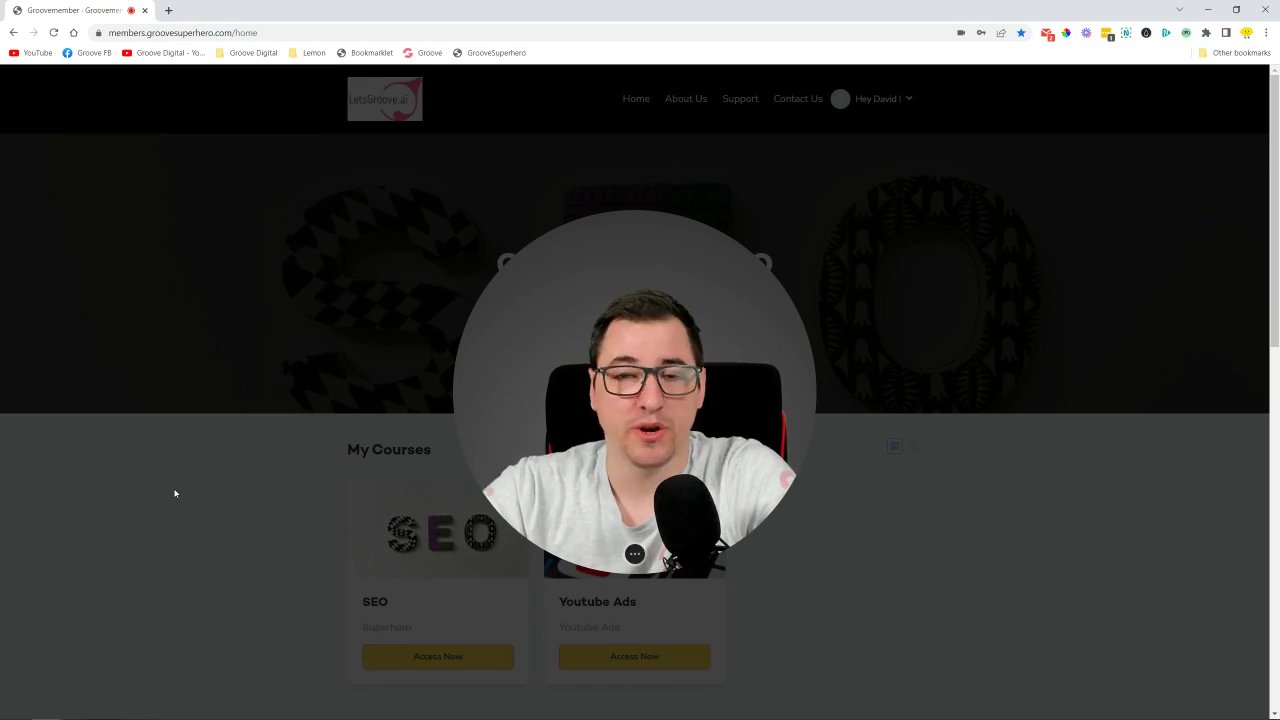
left_click(637, 556)
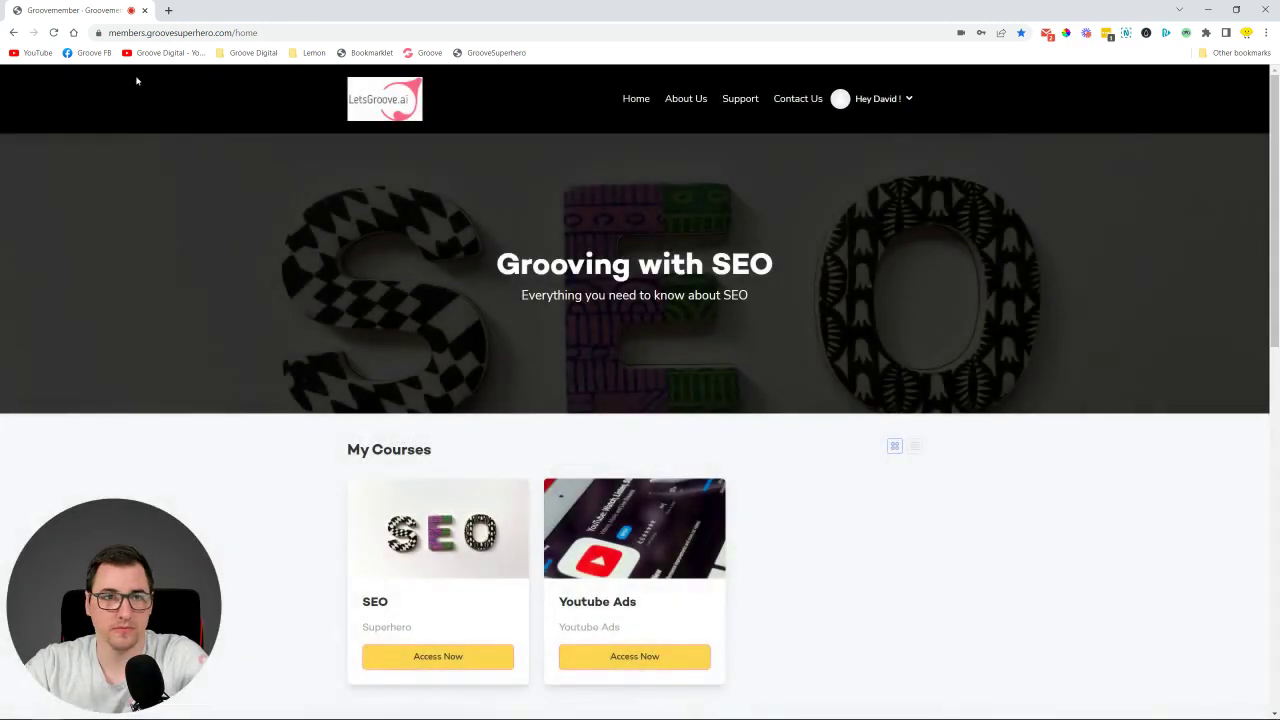
Step: Return to the Superhero membership dashboard, look over its Courses and Members pages, and go back to the dashboard
left_click(14, 33)
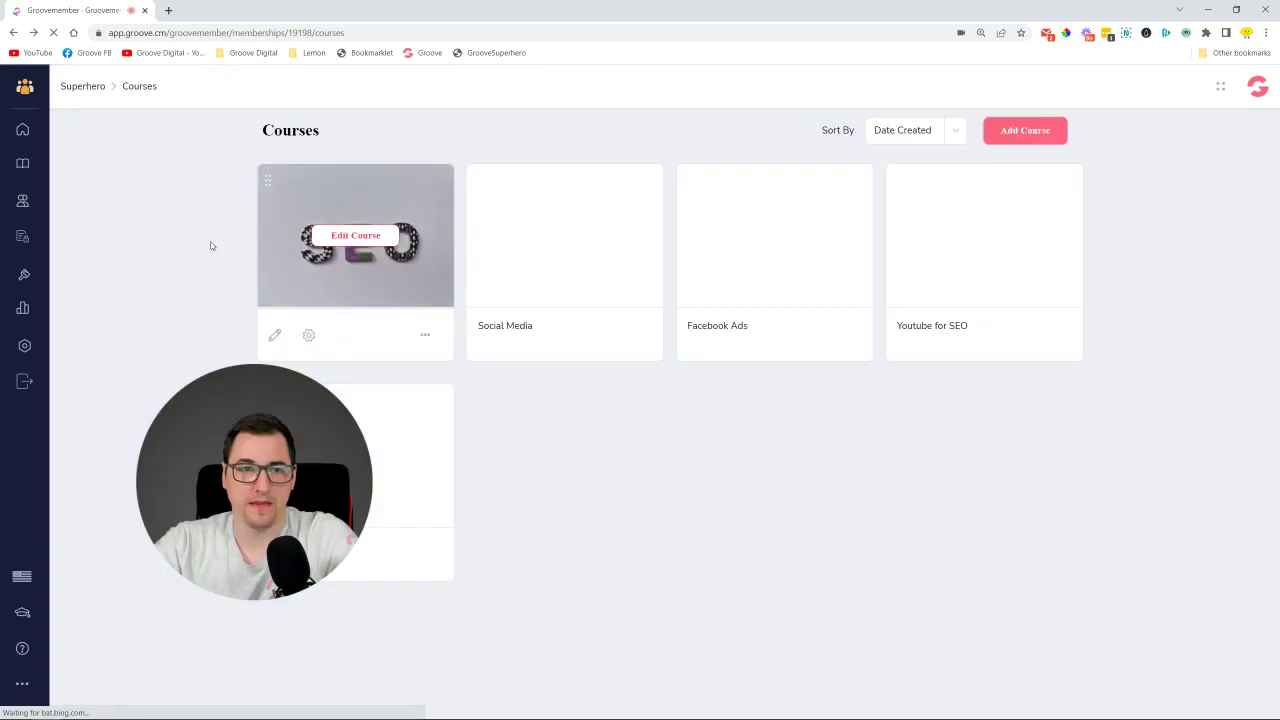
left_click(23, 133)
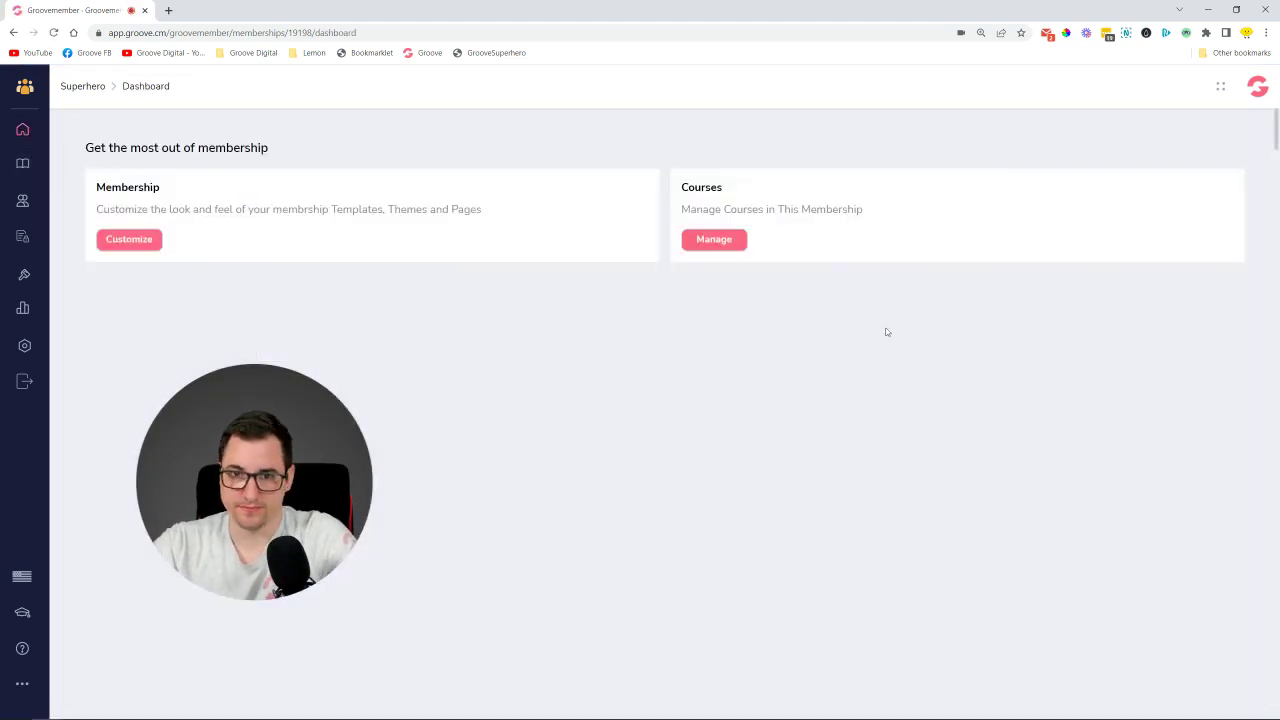
left_click_drag(322, 460, 920, 457)
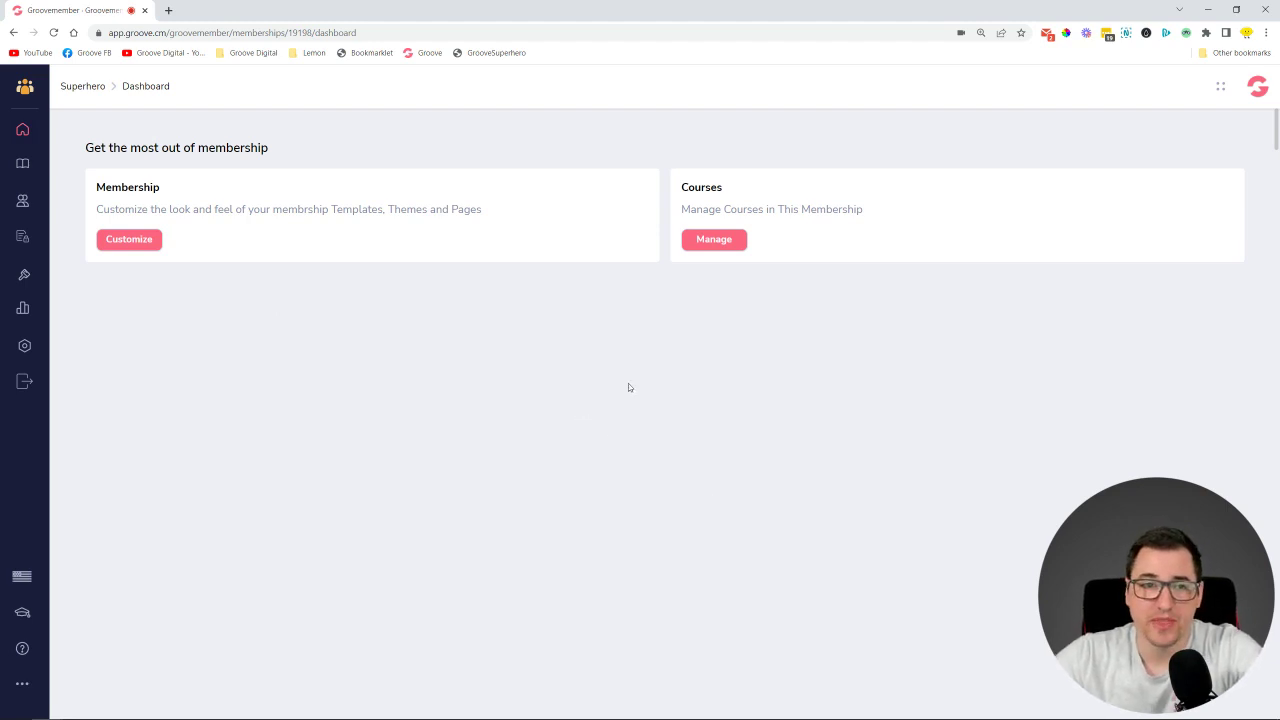
left_click(722, 244)
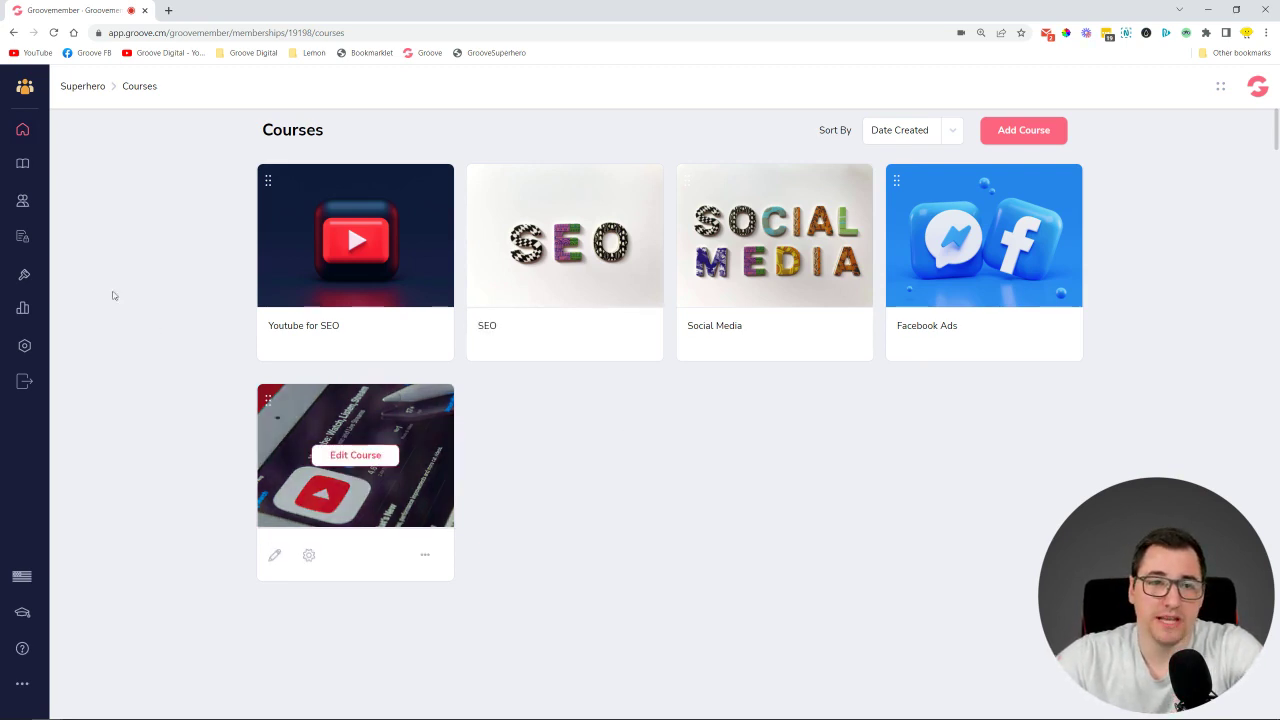
left_click(27, 205)
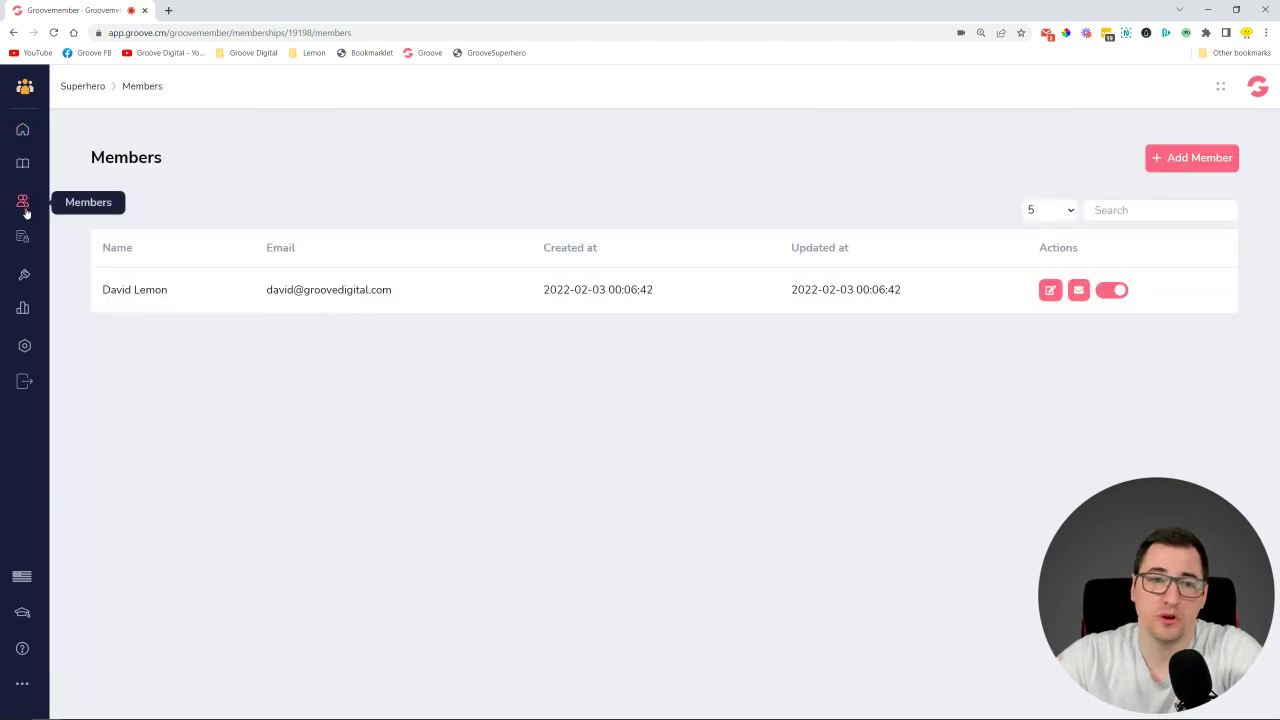
left_click(24, 134)
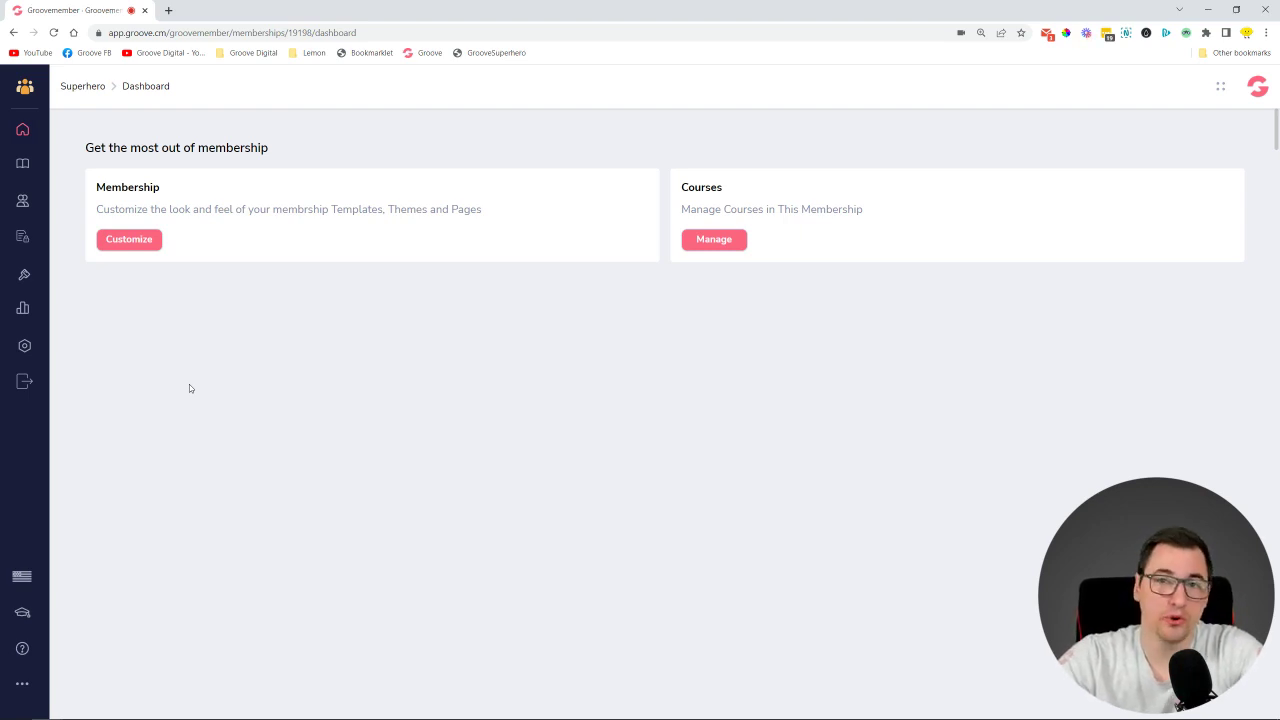
Step: Open and reload the live member home page, and review the course order under My Courses and Other Courses
left_click(506, 53)
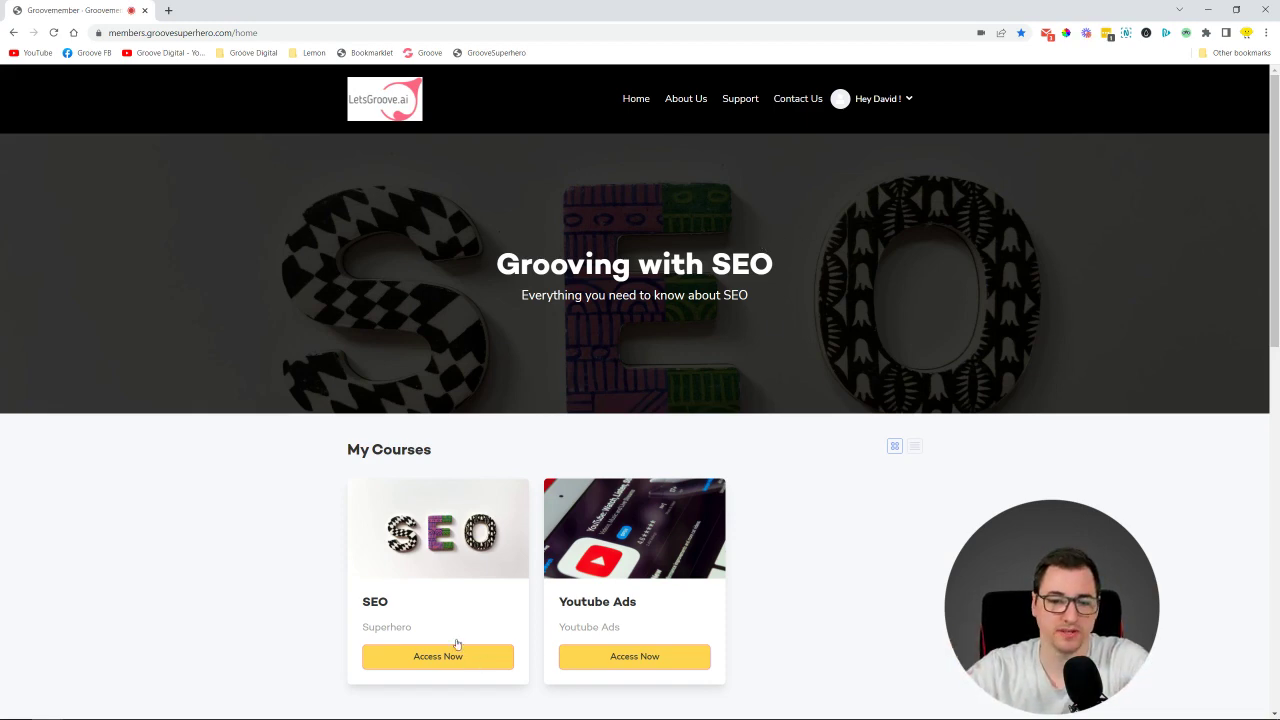
left_click(53, 32)
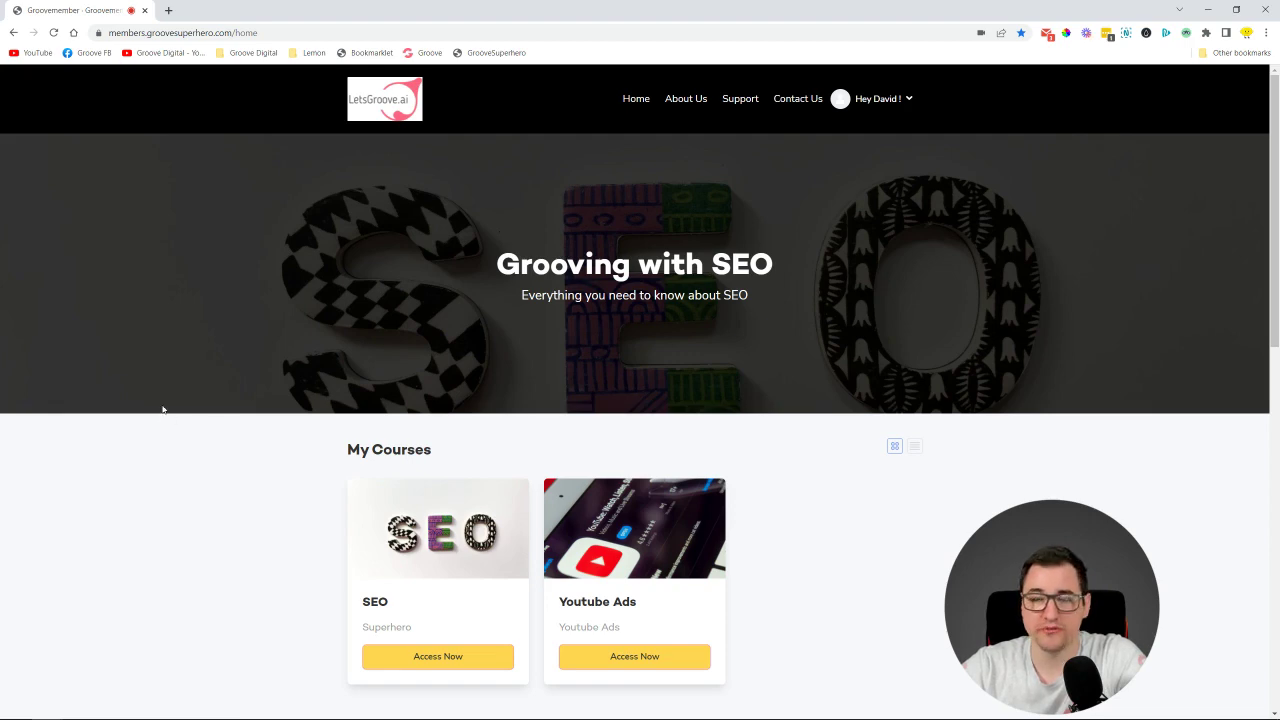
scroll(191, 386, "down", 3)
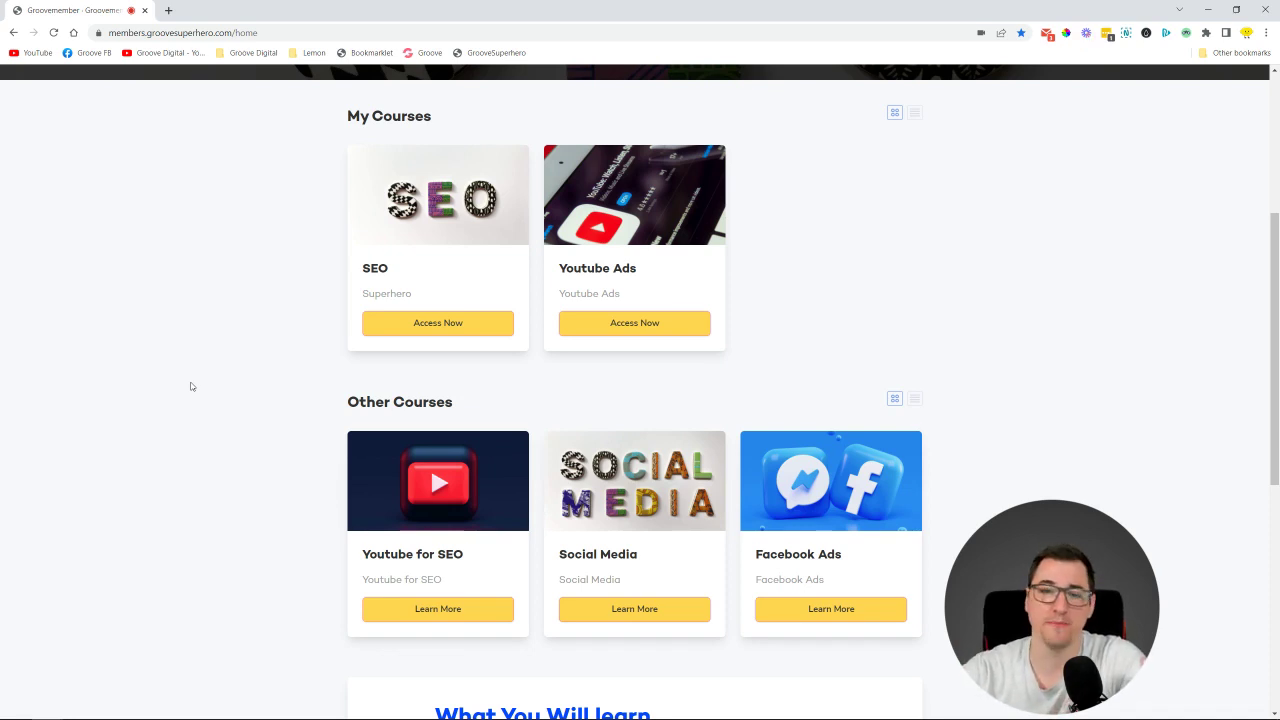
scroll(777, 369, "up", 1)
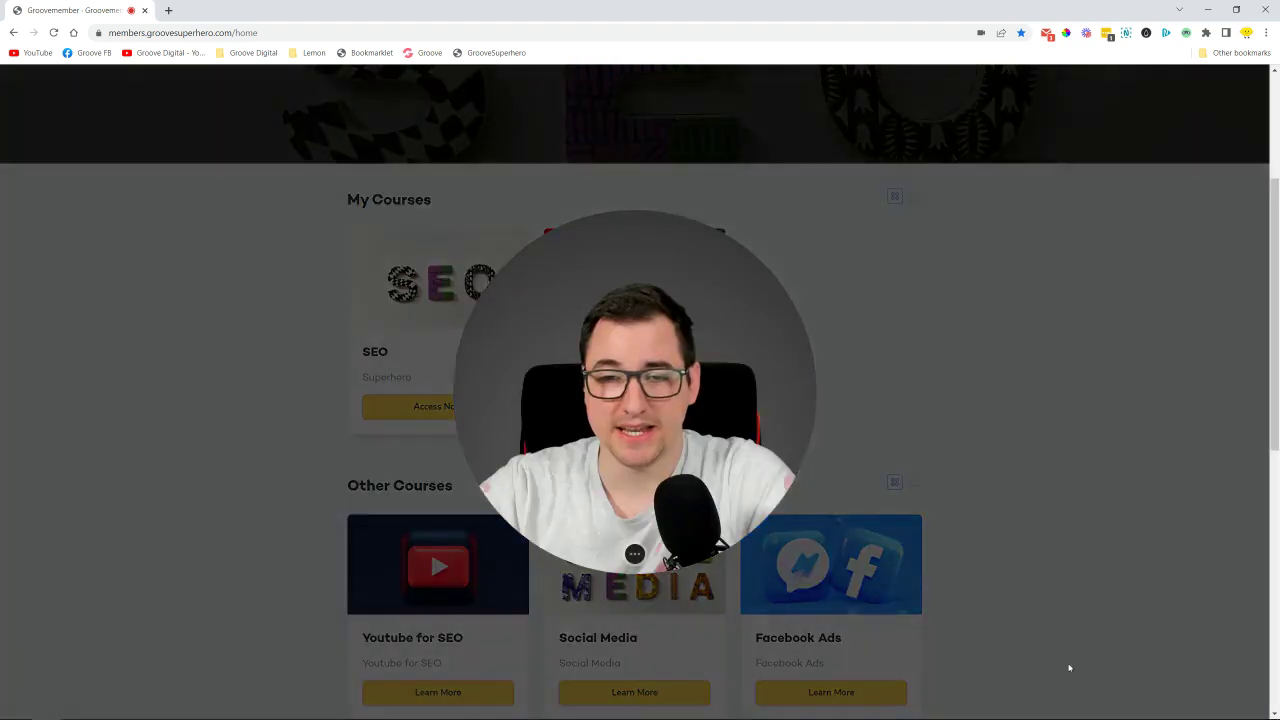